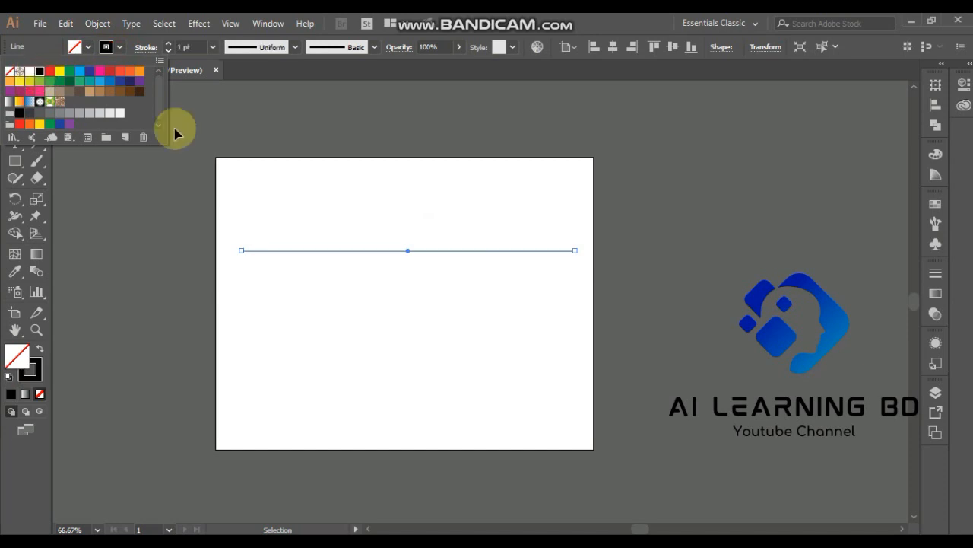
Duplicate the horizontal line a short distance straight below the original
{"action": "left_click", "coordinate": [392, 234]}
{"action": "left_click", "coordinate": [401, 287]}
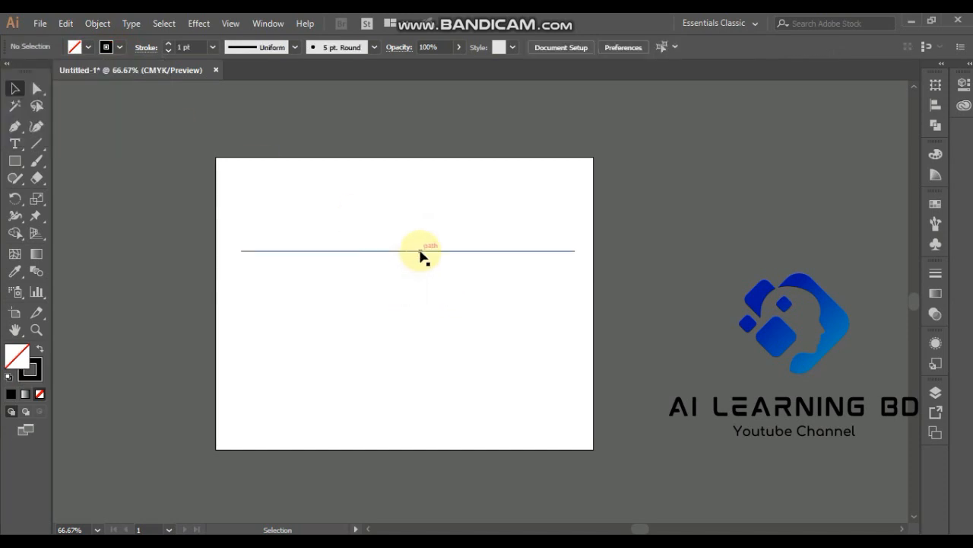
{"action": "left_click", "coordinate": [423, 256]}
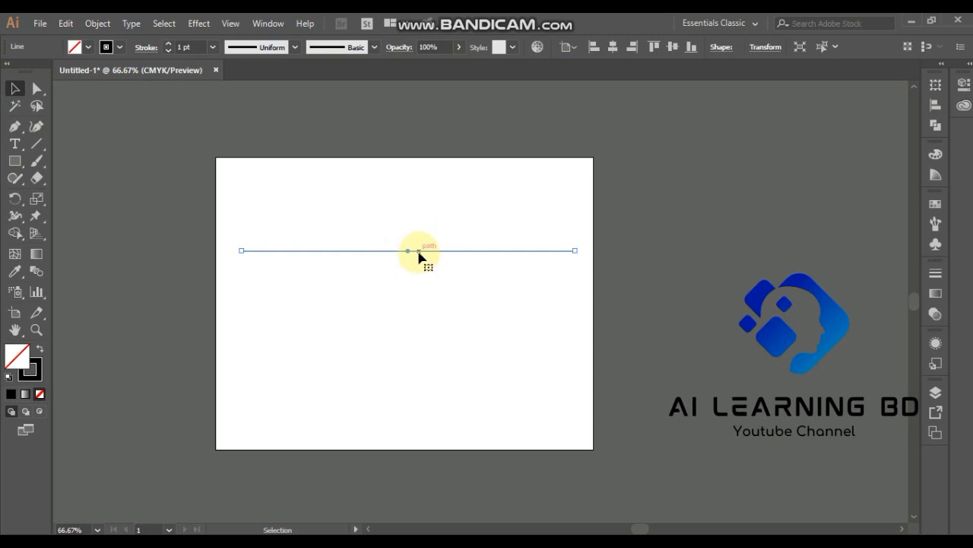
{"action": "left_click_drag", "start_coordinate": [419, 254], "coordinate": [423, 271]}
Repeat the line duplication downward until there are eight evenly spaced horizontal lines
{"action": "key", "text": "a"}
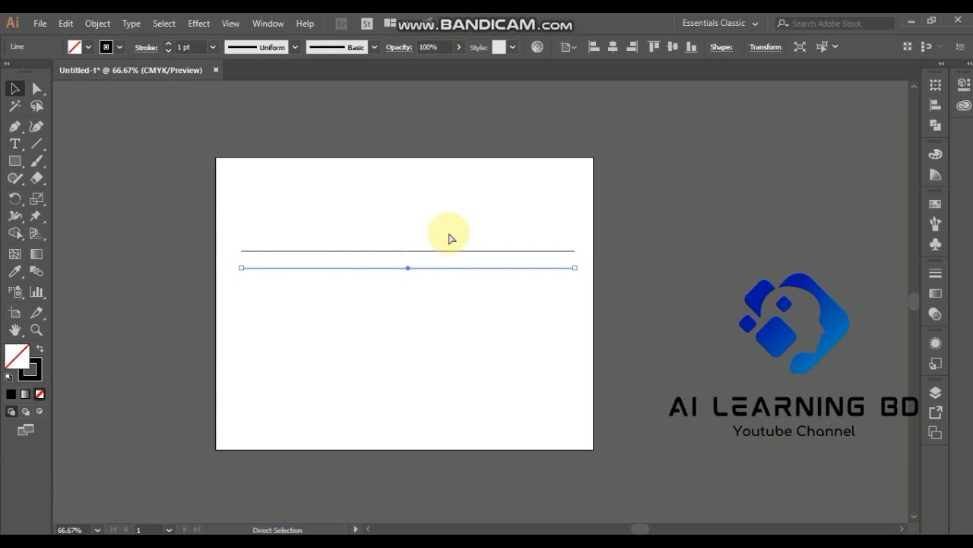
{"action": "key", "text": "ctrl+d"}
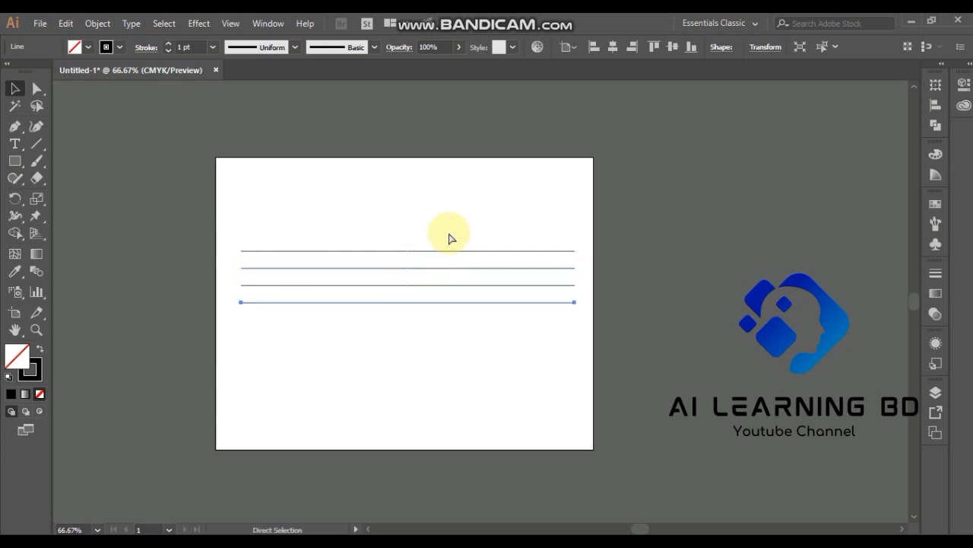
{"action": "key", "text": "ctrl+d"}
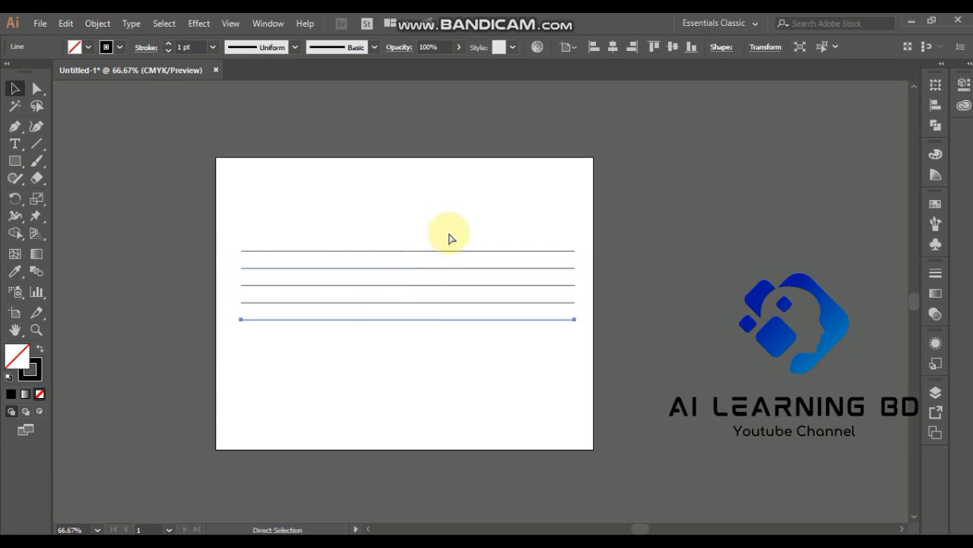
{"action": "key", "text": "ctrl+d"}
{"action": "key", "text": "ctrl+d"}
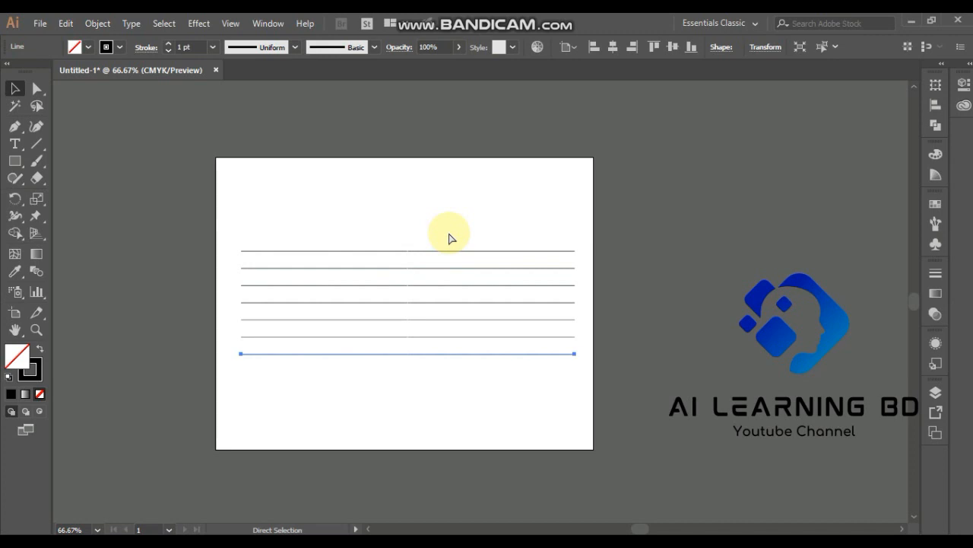
{"action": "key", "text": "ctrl+d"}
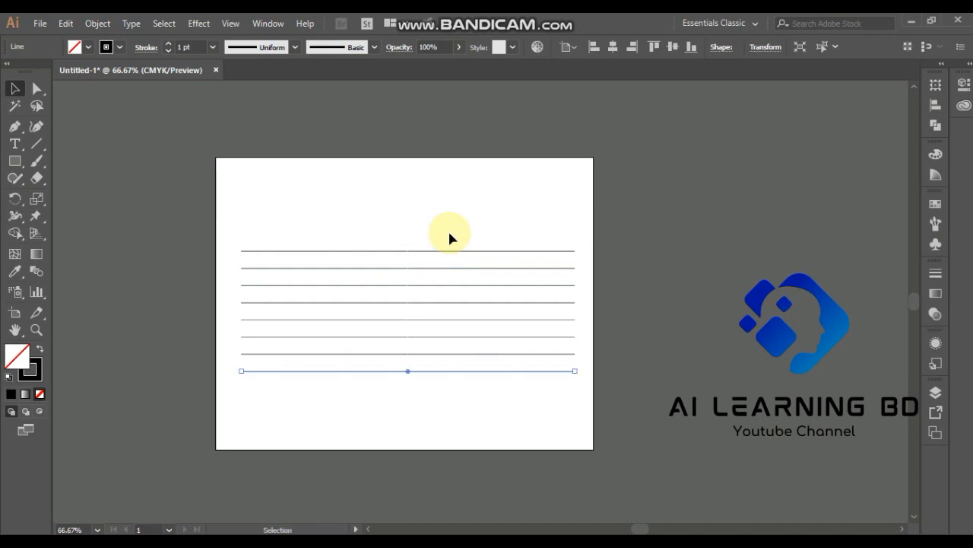
Select all eight horizontal lines and group them
{"action": "left_click_drag", "start_coordinate": [448, 233], "coordinate": [420, 375]}
{"action": "right_click", "coordinate": [415, 316]}
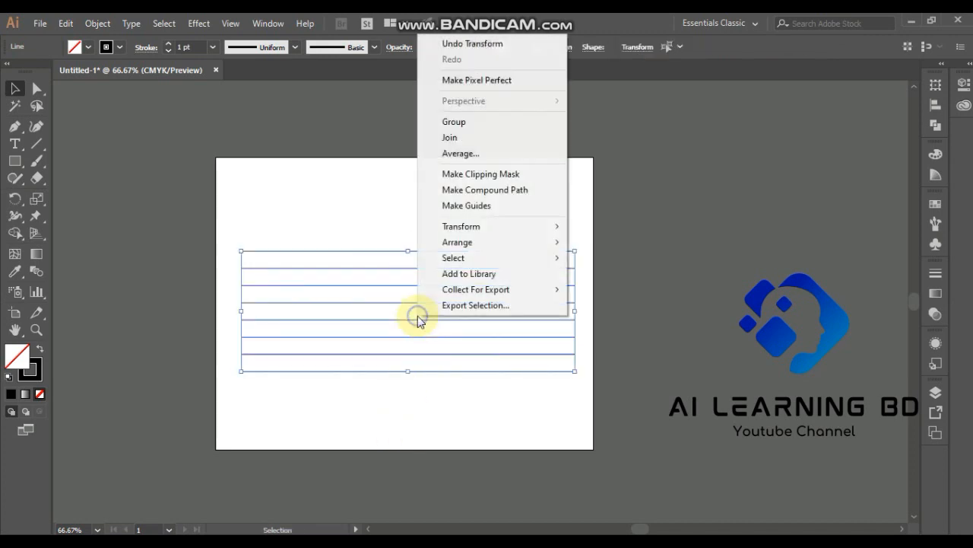
{"action": "left_click", "coordinate": [465, 124]}
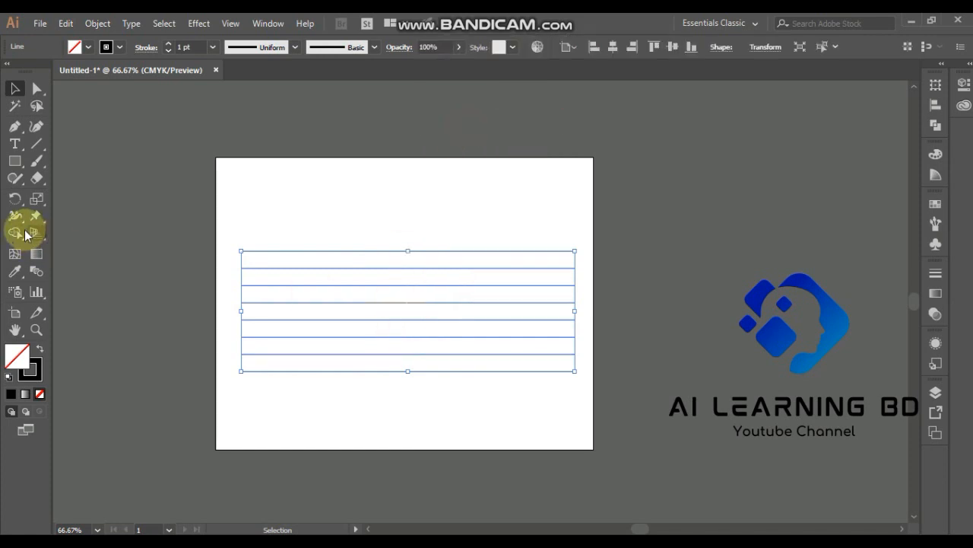
Create a copy of the line group rotated 45° around the group's centre
{"action": "left_click", "coordinate": [15, 199]}
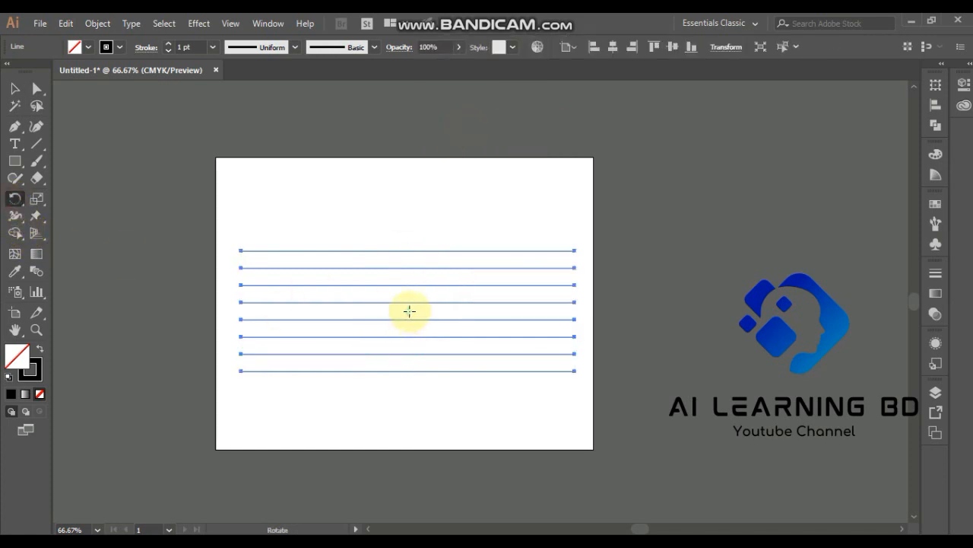
{"action": "left_click", "coordinate": [408, 311], "text": "alt"}
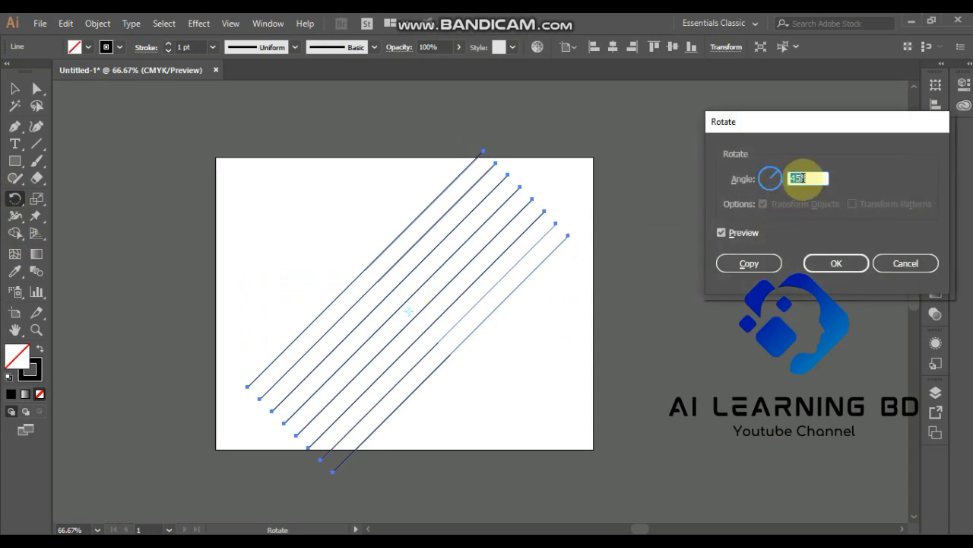
{"action": "left_click", "coordinate": [749, 264]}
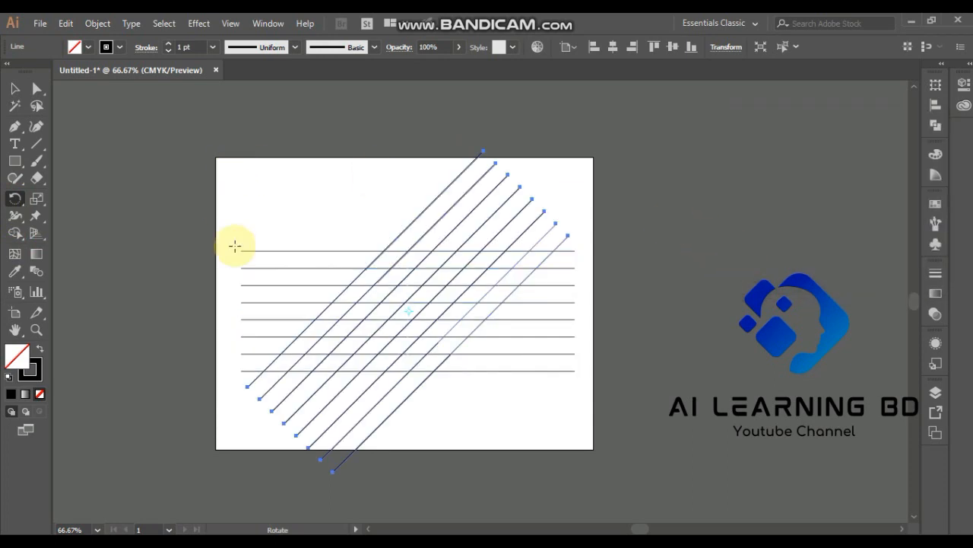
Reflect a copy of the diagonal line group across the vertical axis, and deselect it
{"action": "right_click", "coordinate": [410, 313]}
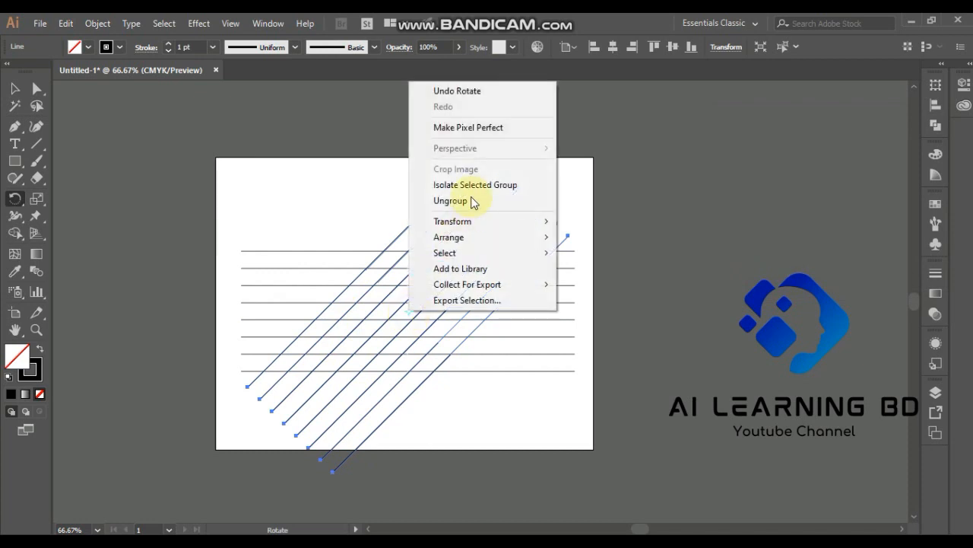
{"action": "mouse_move", "coordinate": [471, 222]}
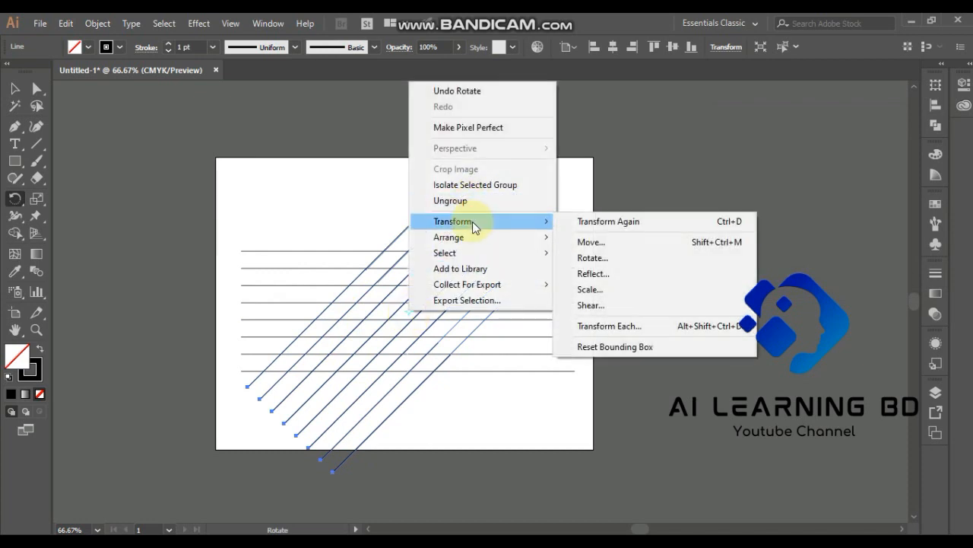
{"action": "left_click", "coordinate": [593, 273]}
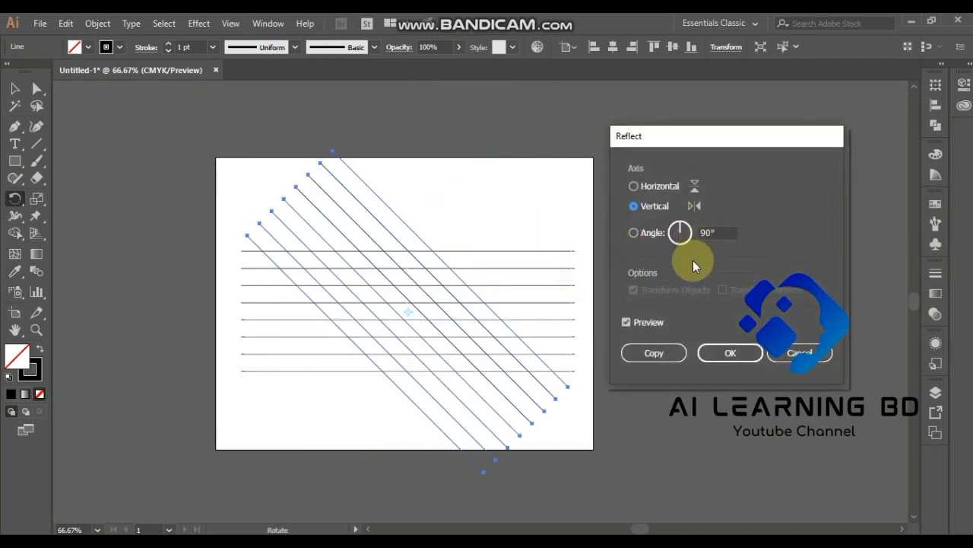
{"action": "left_click", "coordinate": [653, 355]}
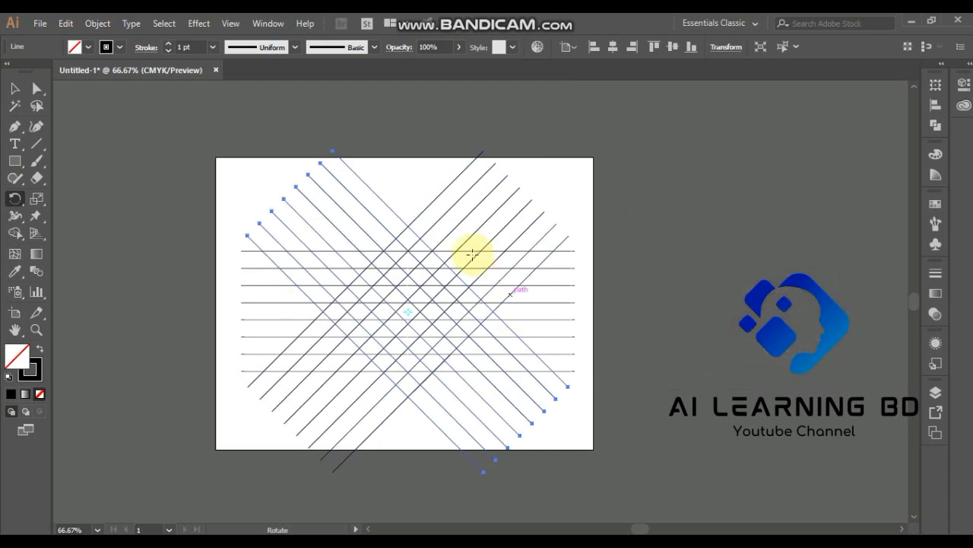
{"action": "left_click", "coordinate": [14, 89]}
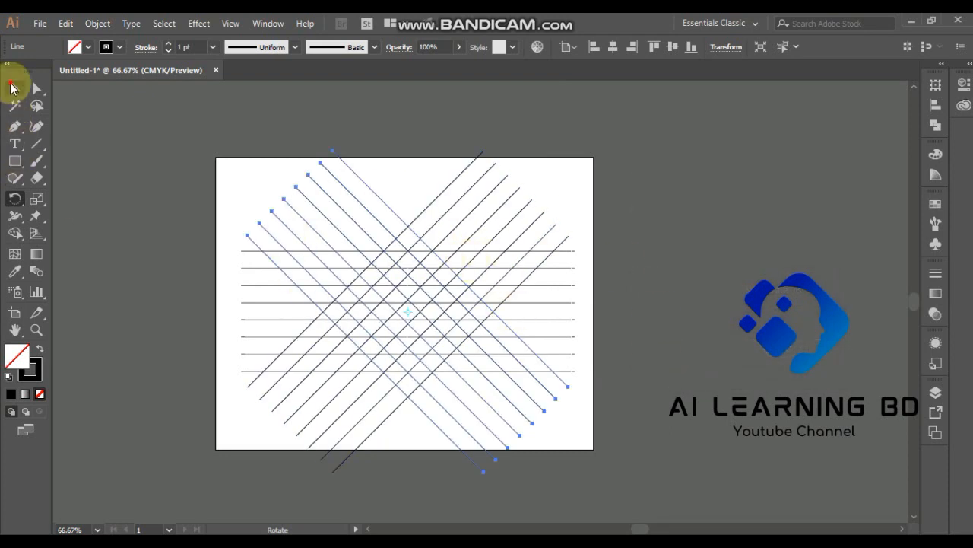
{"action": "left_click", "coordinate": [220, 215]}
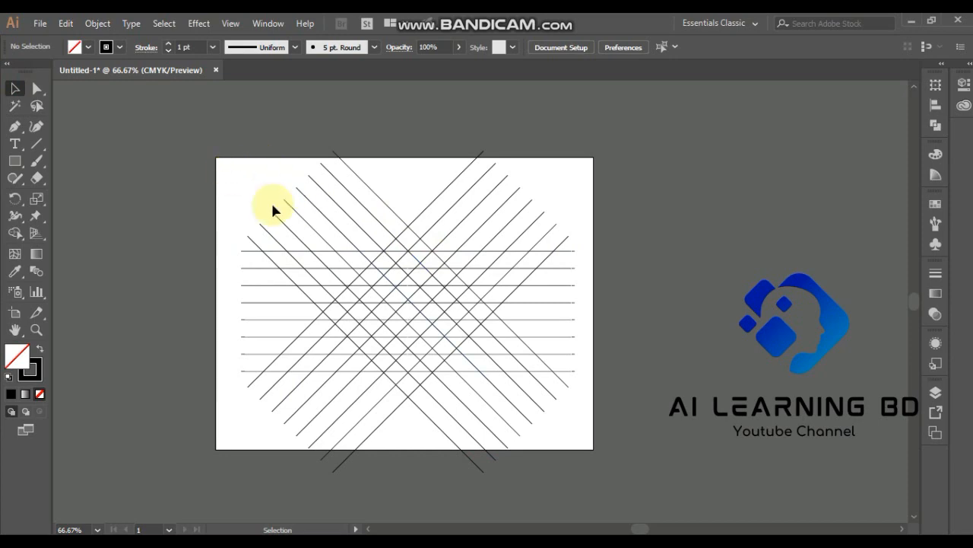
Select all the grid lines and set their fill colour to black
{"action": "left_click", "coordinate": [382, 284]}
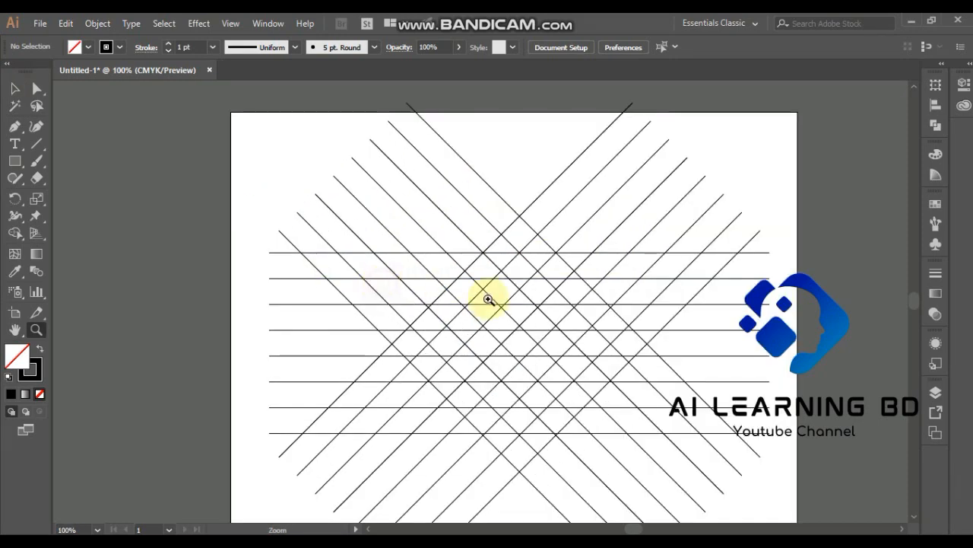
{"action": "left_click_drag", "start_coordinate": [500, 304], "coordinate": [439, 256]}
{"action": "left_click", "coordinate": [438, 307]}
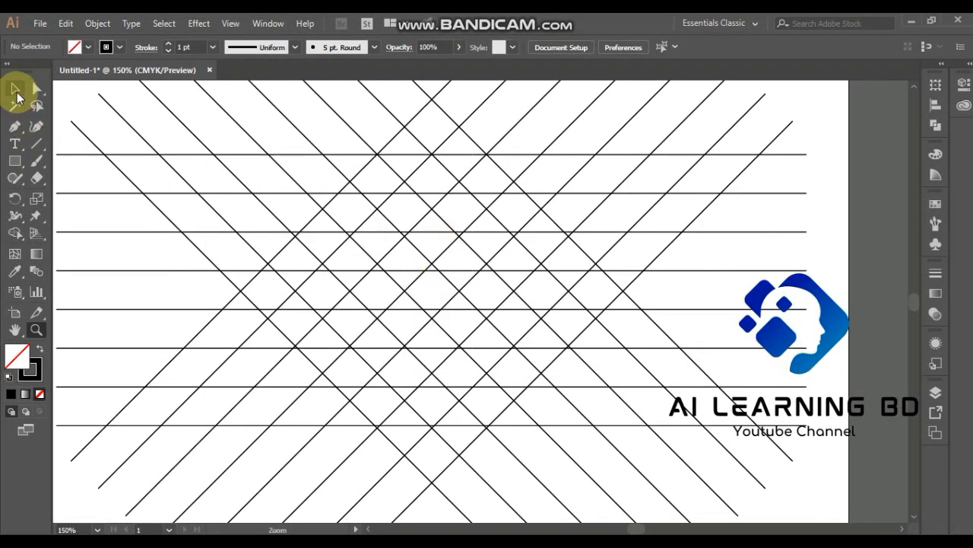
{"action": "left_click", "coordinate": [16, 94]}
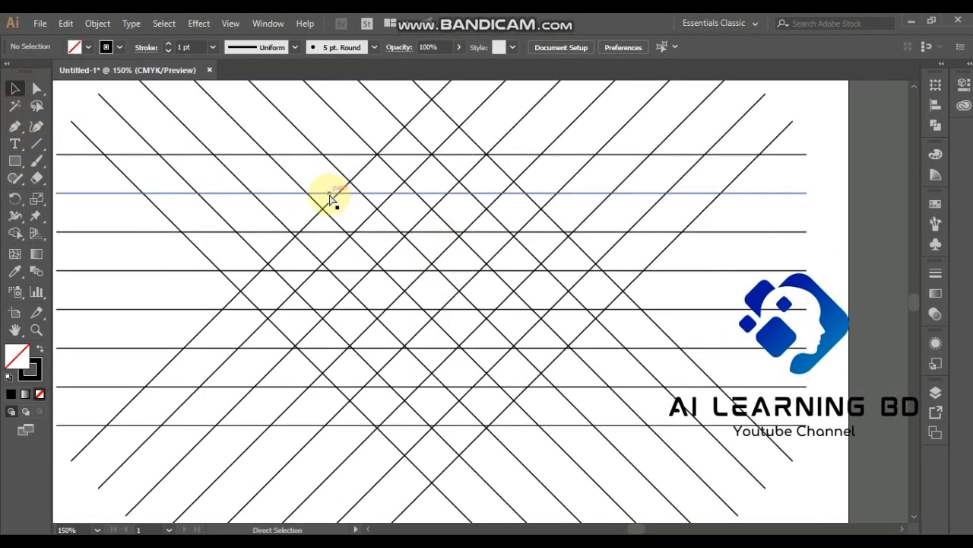
{"action": "left_click", "coordinate": [329, 195]}
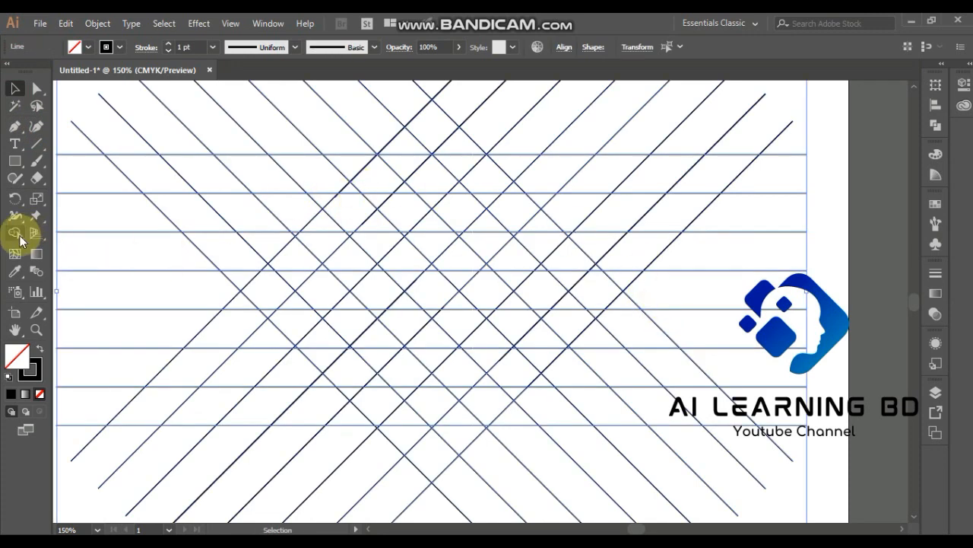
{"action": "left_click", "coordinate": [81, 48]}
{"action": "left_click", "coordinate": [40, 72]}
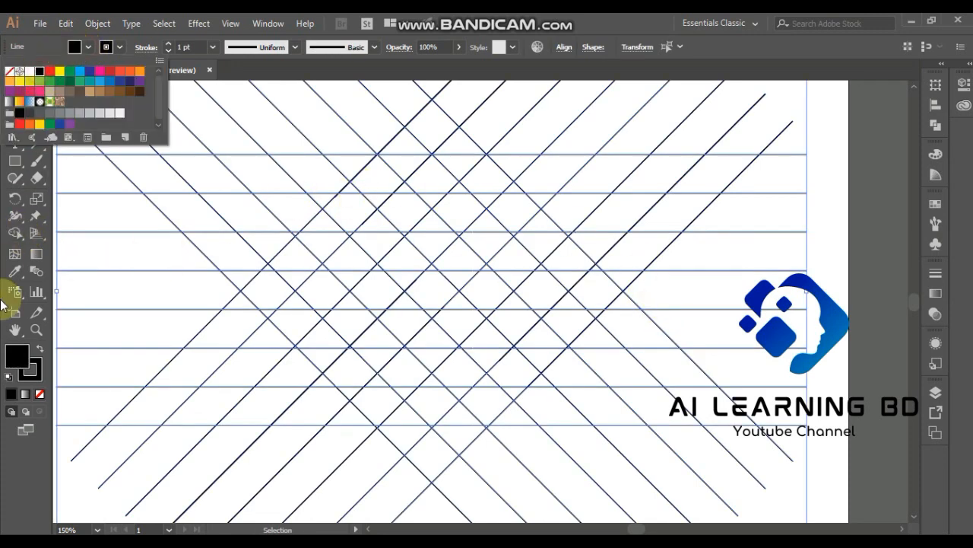
{"action": "key", "text": "Escape"}
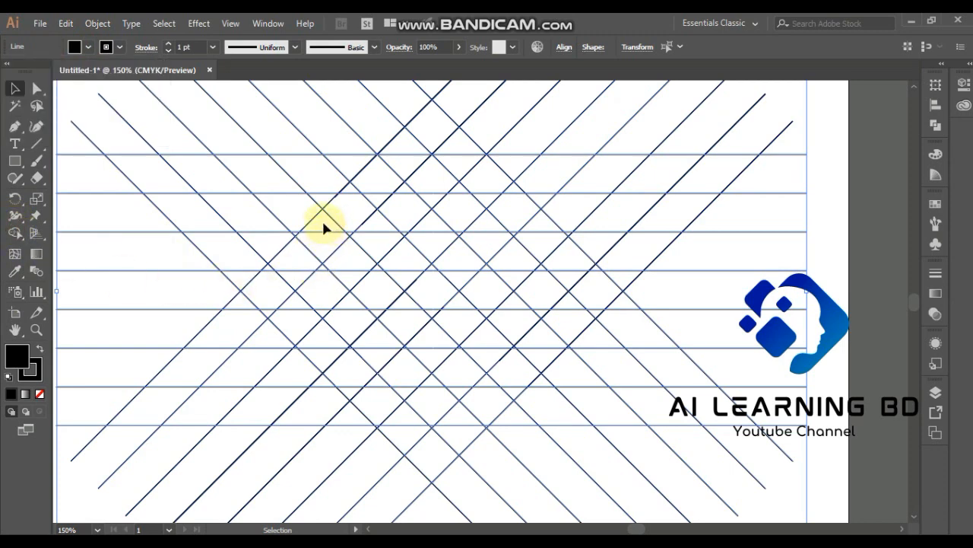
Merge the grid cells near the centre into a black V-shaped band with the Shape Builder tool
{"action": "left_click", "coordinate": [15, 233]}
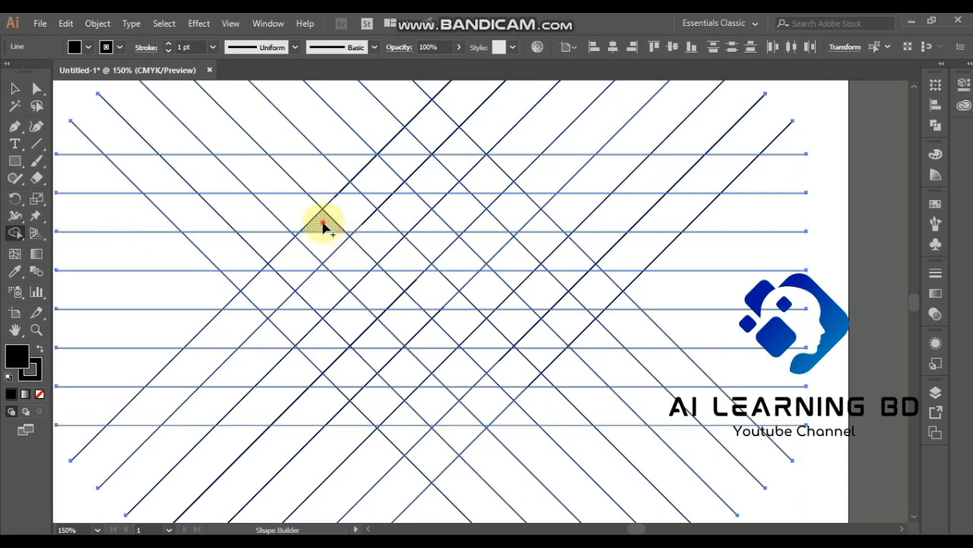
{"action": "left_click_drag", "start_coordinate": [330, 237], "coordinate": [369, 287]}
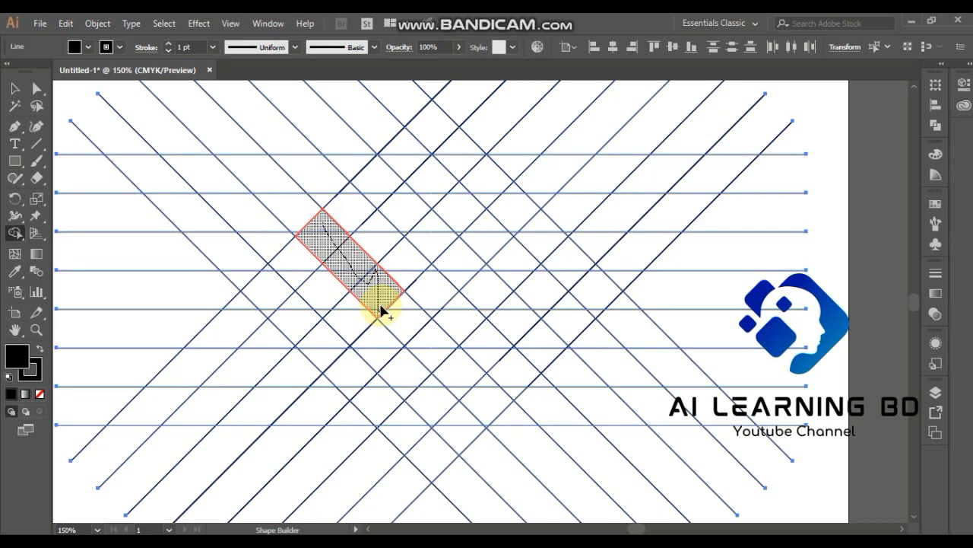
{"action": "mouse_move", "coordinate": [383, 304]}
{"action": "left_mouse_down"}
{"action": "mouse_move", "coordinate": [422, 301]}
{"action": "mouse_move", "coordinate": [429, 312]}
{"action": "mouse_move", "coordinate": [437, 266]}
{"action": "mouse_move", "coordinate": [456, 278]}
{"action": "mouse_move", "coordinate": [483, 231]}
{"action": "left_mouse_up"}
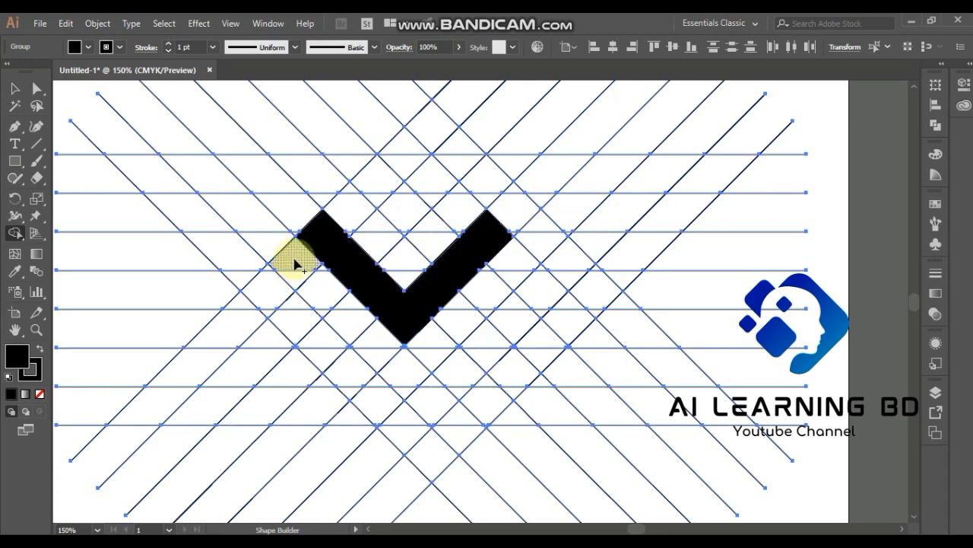
Merge the row of cells directly beneath the V into a second, parallel V-shaped band
{"action": "mouse_move", "coordinate": [295, 261]}
{"action": "left_mouse_down"}
{"action": "mouse_move", "coordinate": [325, 299]}
{"action": "mouse_move", "coordinate": [322, 273]}
{"action": "mouse_move", "coordinate": [329, 314]}
{"action": "mouse_move", "coordinate": [343, 305]}
{"action": "mouse_move", "coordinate": [378, 355]}
{"action": "mouse_move", "coordinate": [399, 364]}
{"action": "mouse_move", "coordinate": [404, 388]}
{"action": "mouse_move", "coordinate": [464, 306]}
{"action": "mouse_move", "coordinate": [483, 303]}
{"action": "mouse_move", "coordinate": [485, 315]}
{"action": "mouse_move", "coordinate": [495, 279]}
{"action": "mouse_move", "coordinate": [488, 269]}
{"action": "mouse_move", "coordinate": [502, 267]}
{"action": "mouse_move", "coordinate": [494, 289]}
{"action": "left_mouse_up"}
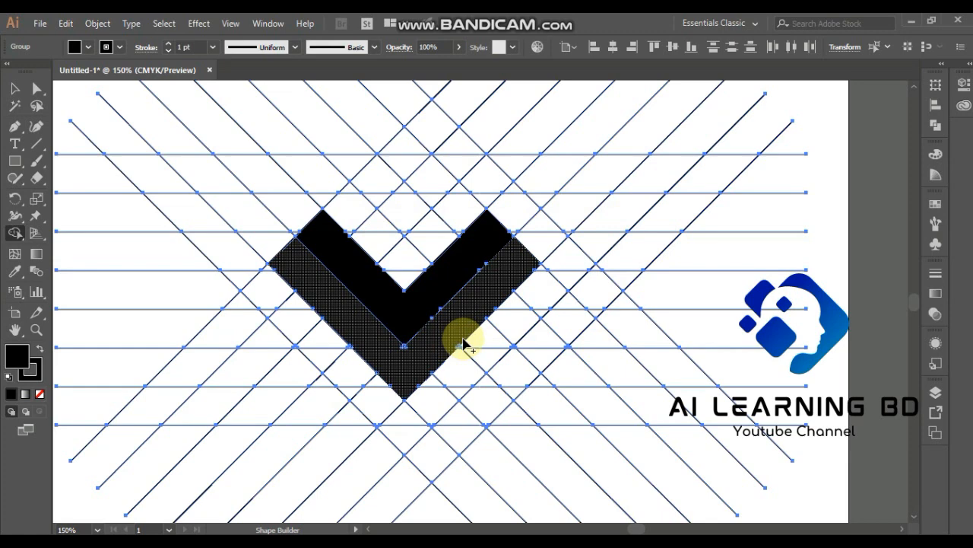
{"action": "left_click", "coordinate": [464, 344]}
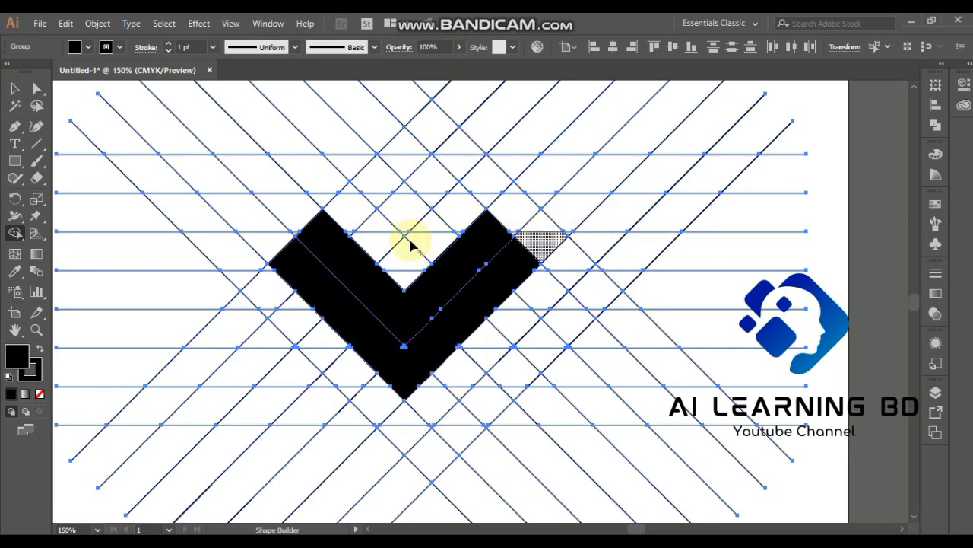
Ungroup the selected grid and V shapes, and clear the selection
{"action": "left_click", "coordinate": [14, 88]}
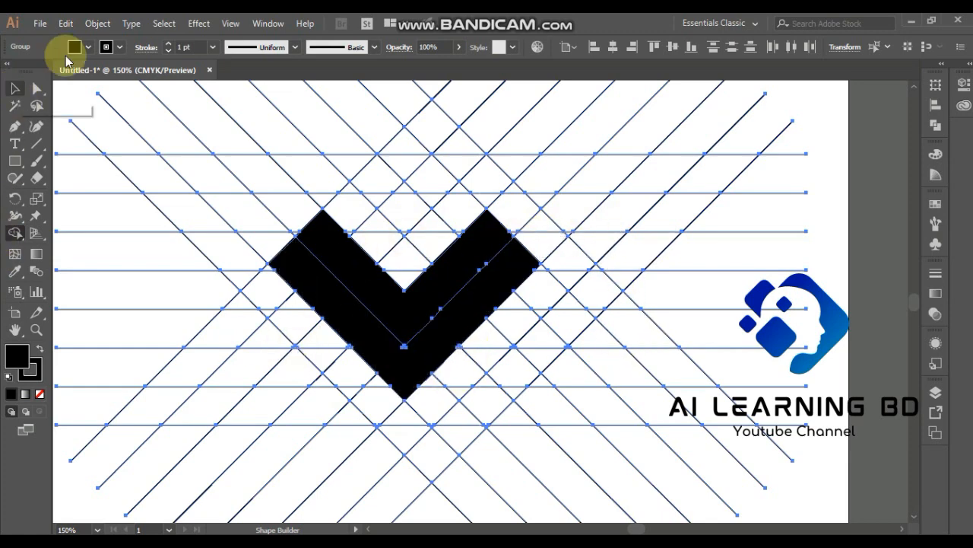
{"action": "left_click", "coordinate": [97, 23]}
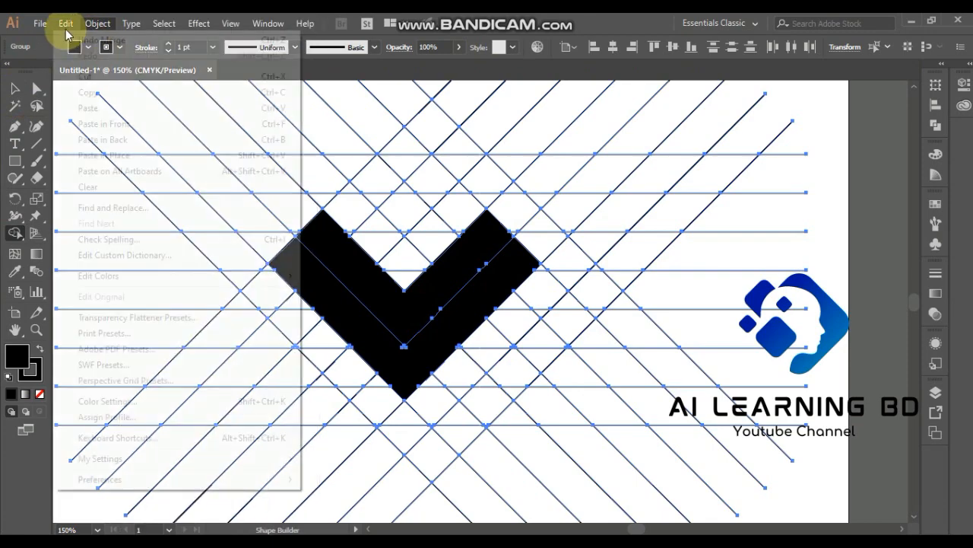
{"action": "left_click", "coordinate": [67, 26]}
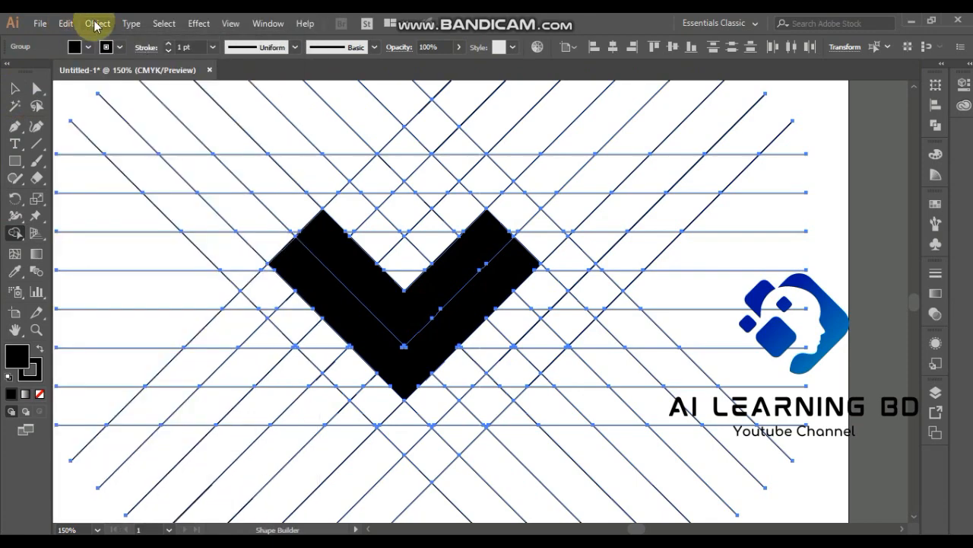
{"action": "left_click", "coordinate": [97, 24]}
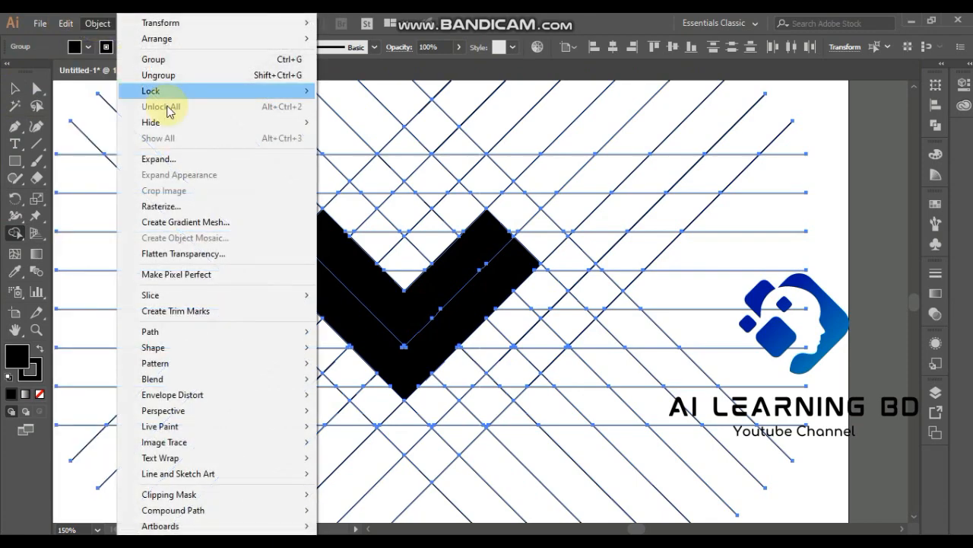
{"action": "left_click", "coordinate": [200, 79]}
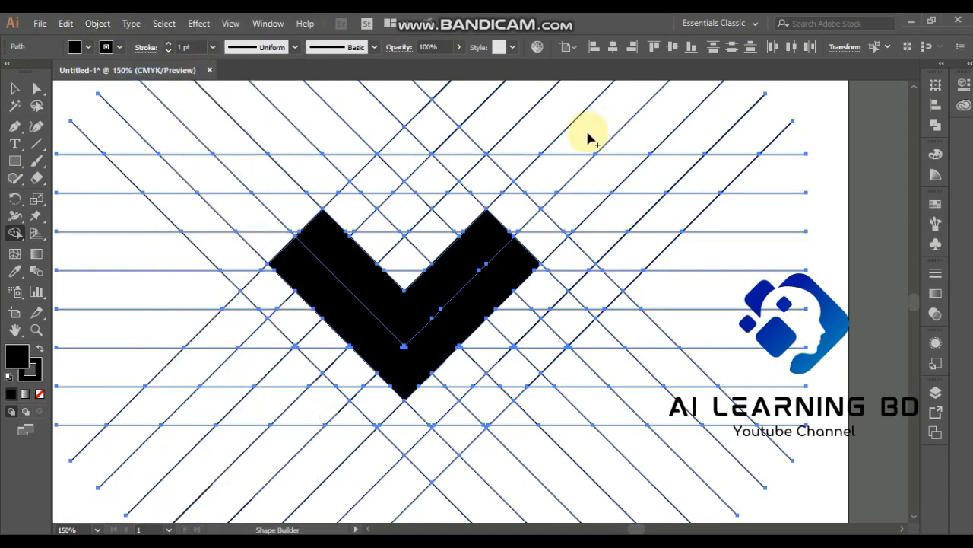
{"action": "left_click", "coordinate": [15, 88]}
{"action": "left_click", "coordinate": [374, 245]}
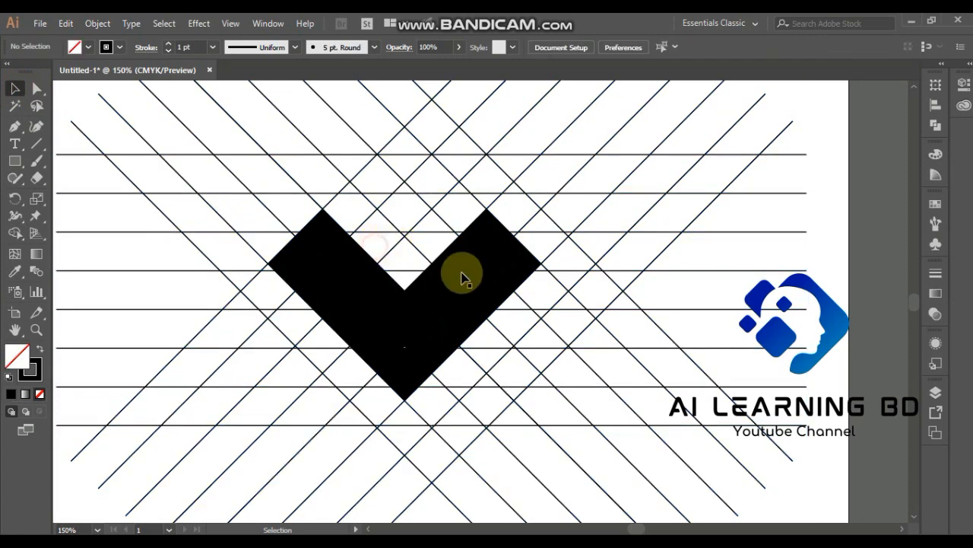
{"action": "left_click", "coordinate": [406, 304]}
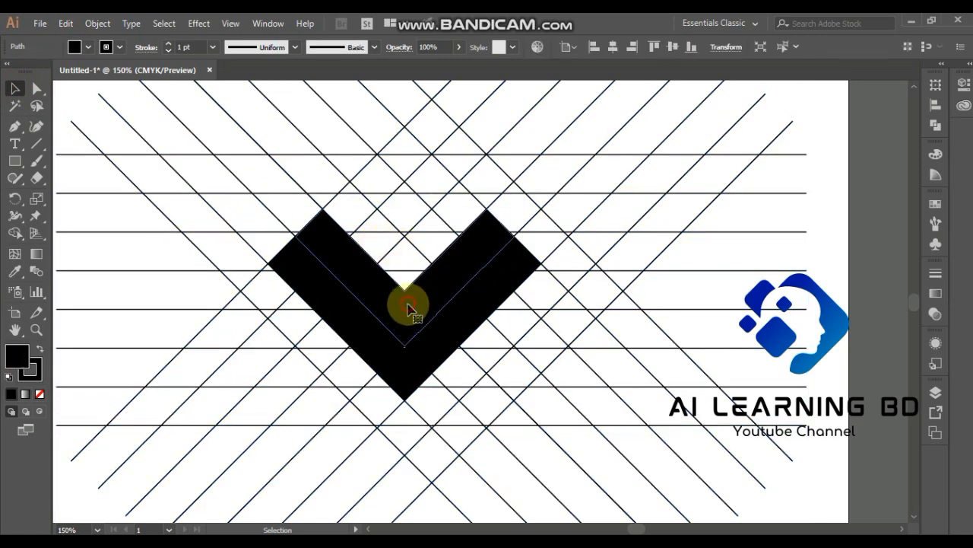
{"action": "left_click", "coordinate": [415, 380], "text": "shift"}
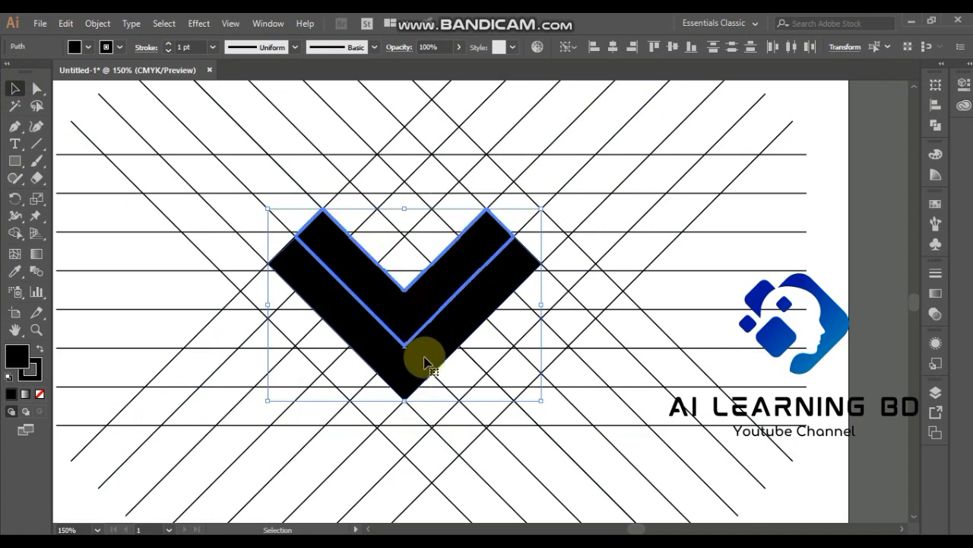
{"action": "left_click", "coordinate": [489, 387]}
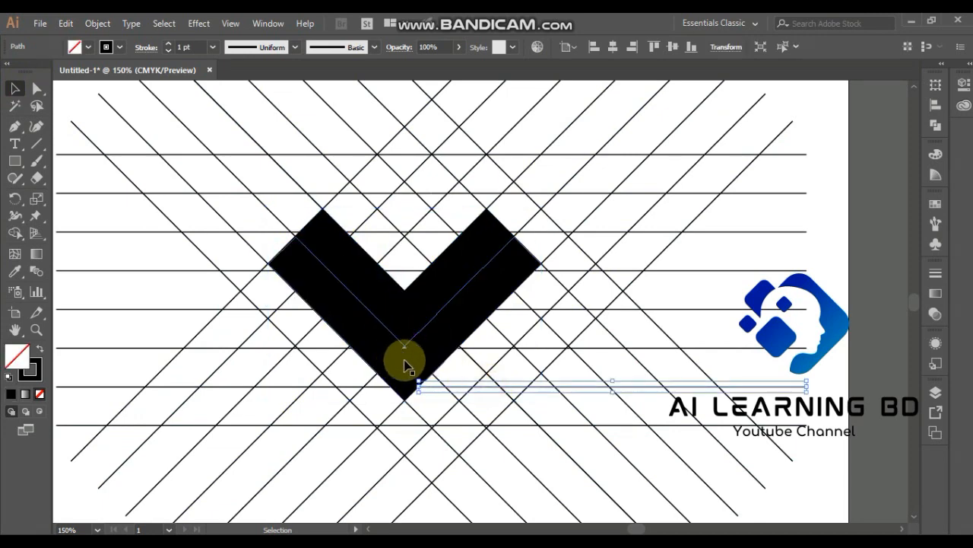
{"action": "key", "text": "Delete"}
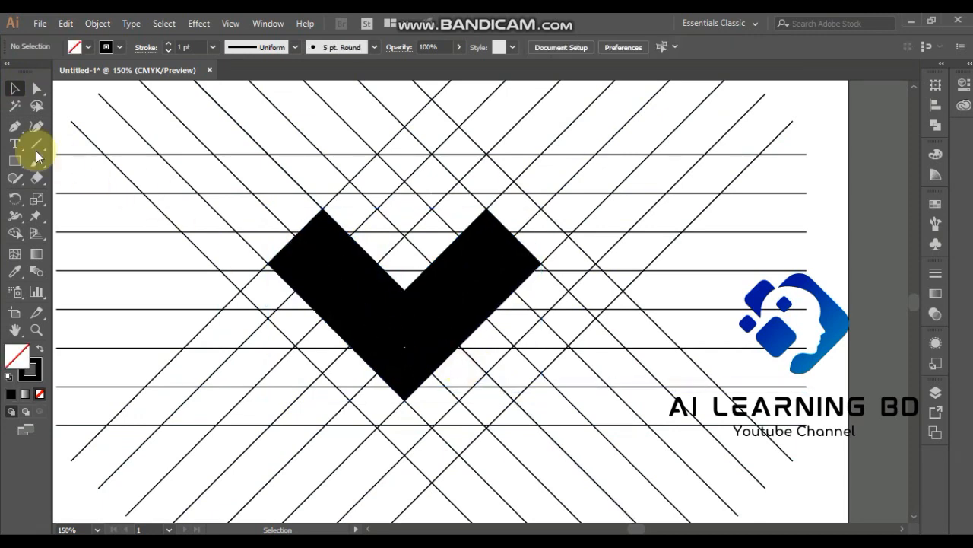
Select all artwork and merge the tiny triangular gap beneath the inner V's tip into the lower V-shaped band with Shape Builder
{"action": "key", "text": "ctrl+a"}
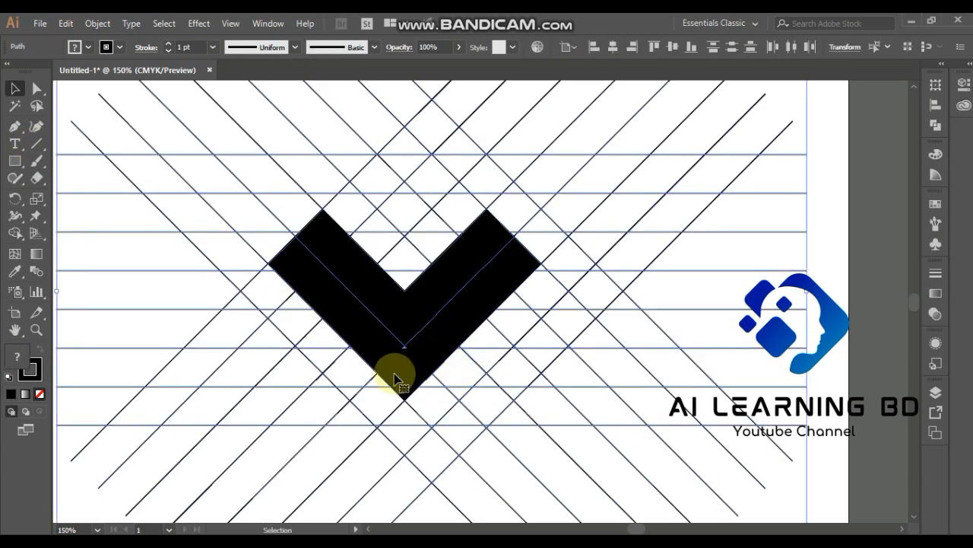
{"action": "key", "text": "z"}
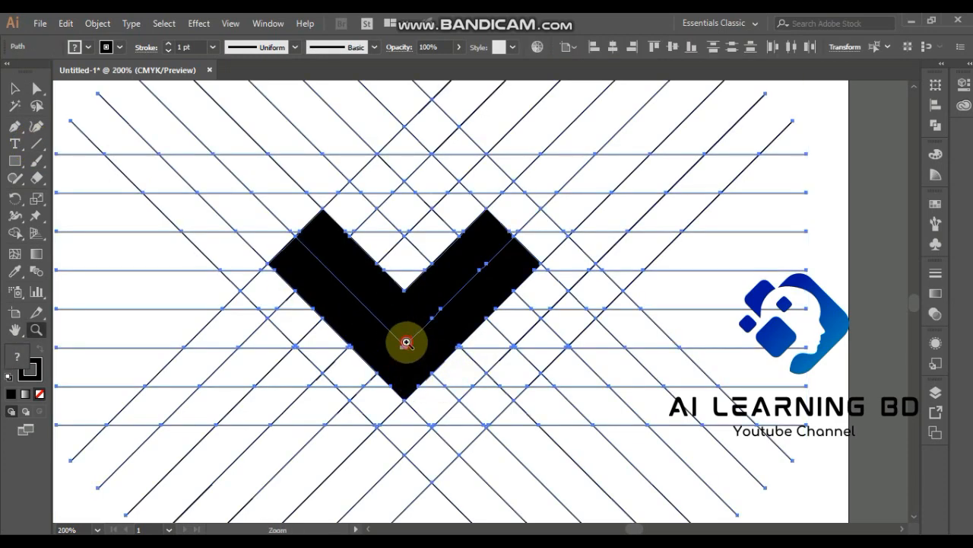
{"action": "left_click", "coordinate": [404, 341]}
{"action": "left_click", "coordinate": [403, 341]}
{"action": "left_click_drag", "start_coordinate": [504, 289], "coordinate": [396, 354]}
{"action": "left_click", "coordinate": [16, 231]}
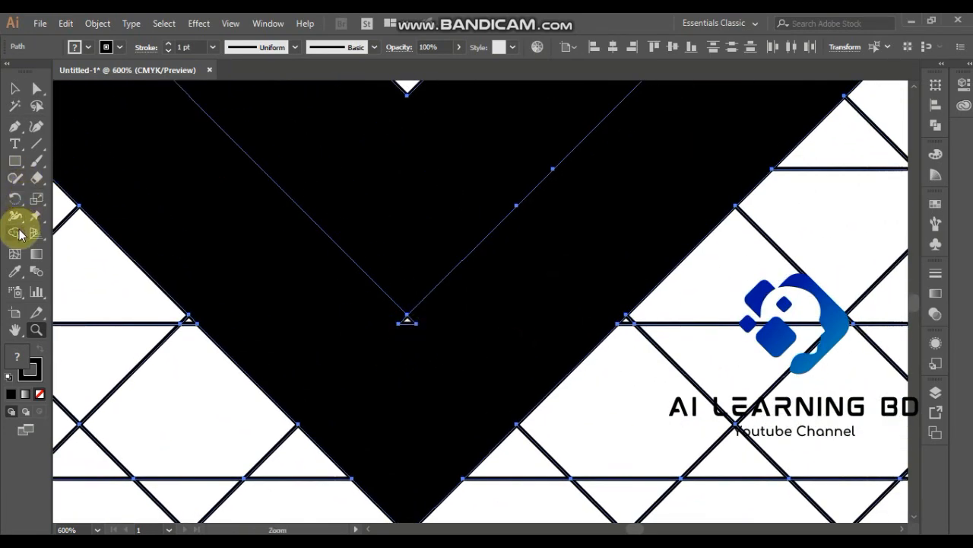
{"action": "left_click", "coordinate": [411, 330]}
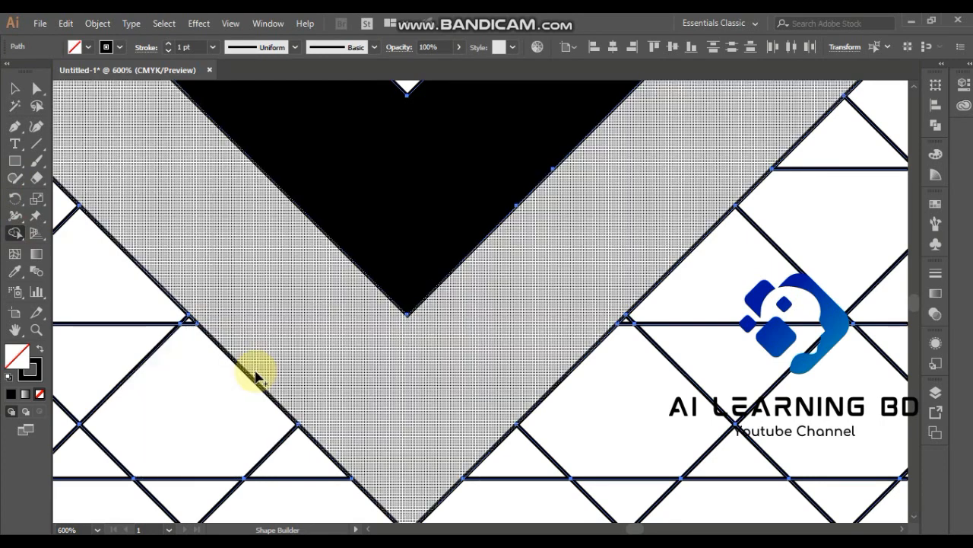
Set the fill colour of all the selected grid and V-shaped artwork to black
{"action": "key", "text": "z"}
{"action": "left_click", "coordinate": [276, 354], "text": "alt"}
{"action": "left_click", "coordinate": [597, 261], "text": "alt"}
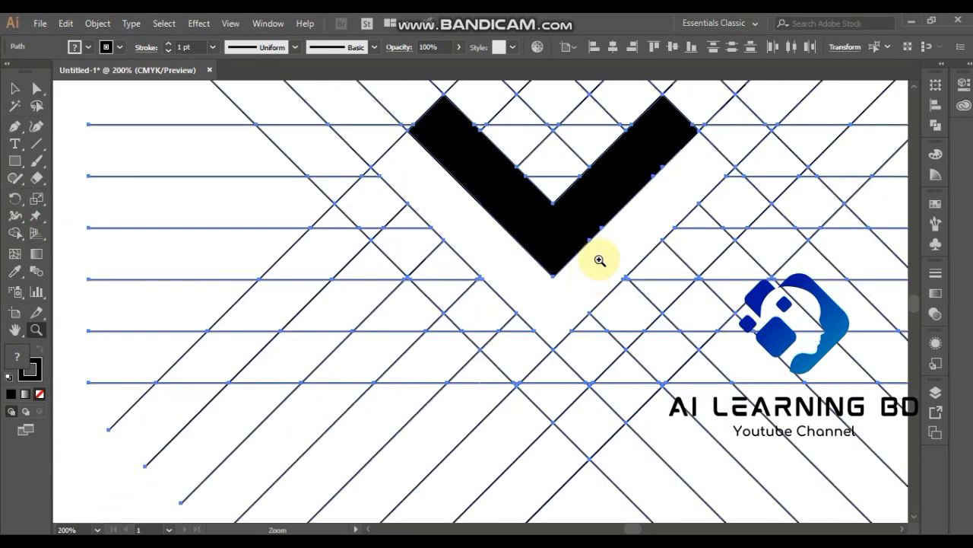
{"action": "left_click", "coordinate": [16, 88]}
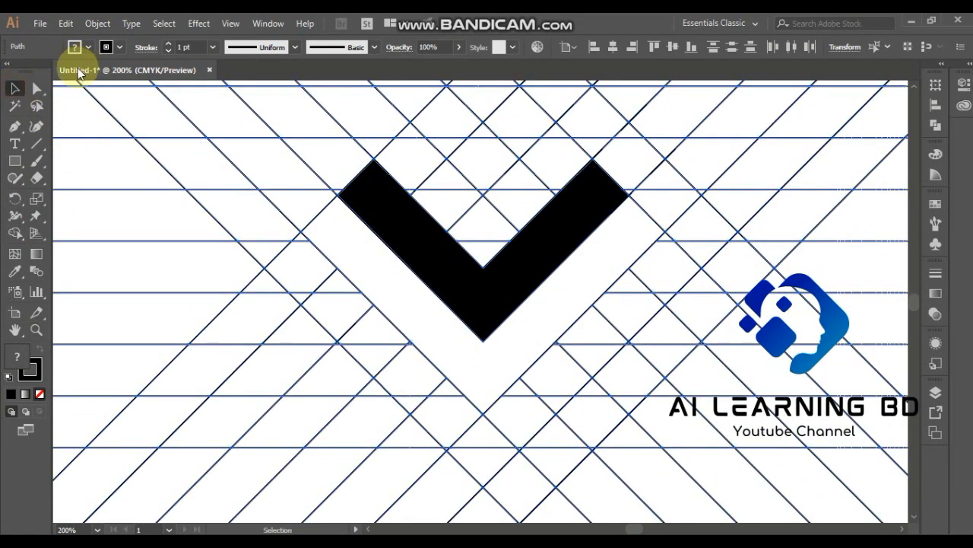
{"action": "left_click", "coordinate": [55, 93]}
{"action": "left_click", "coordinate": [74, 47]}
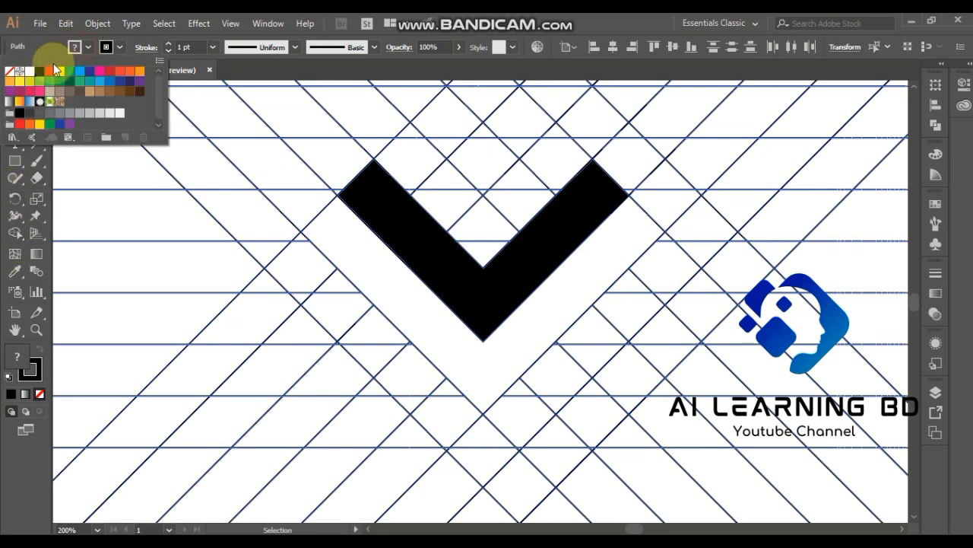
{"action": "left_click", "coordinate": [40, 71]}
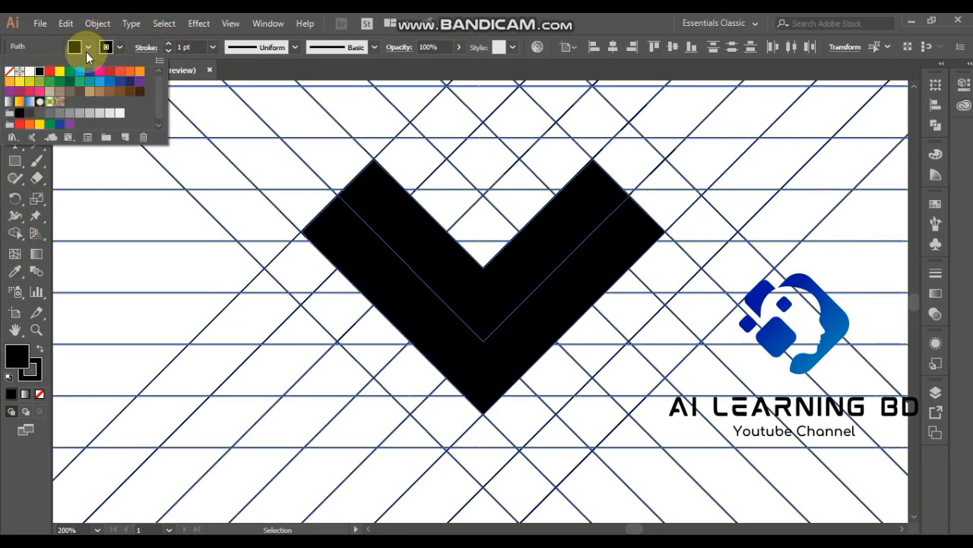
{"action": "left_click", "coordinate": [86, 50]}
Select only the two V-shaped bands and cut them out of the line grid
{"action": "left_click", "coordinate": [435, 334]}
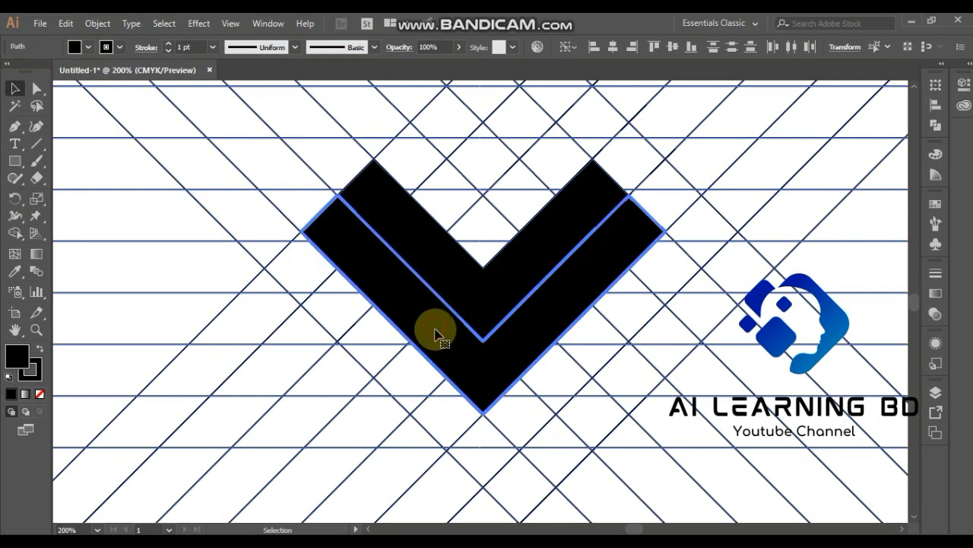
{"action": "left_click", "coordinate": [453, 264]}
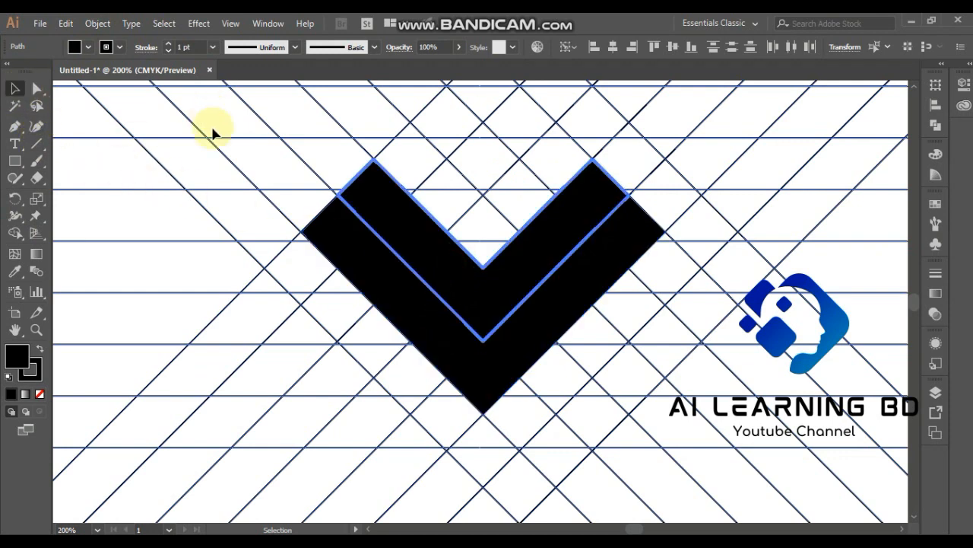
{"action": "left_click", "coordinate": [484, 197]}
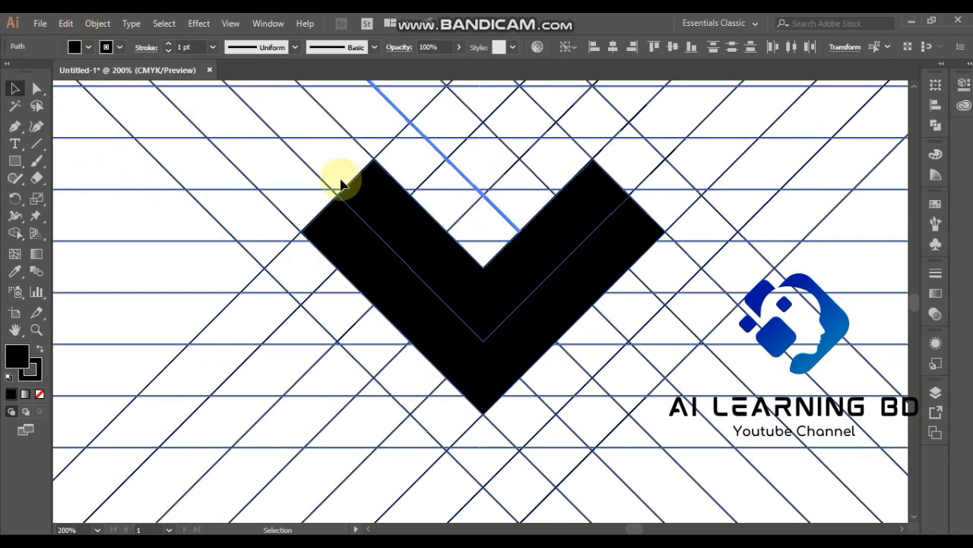
{"action": "left_click", "coordinate": [472, 236]}
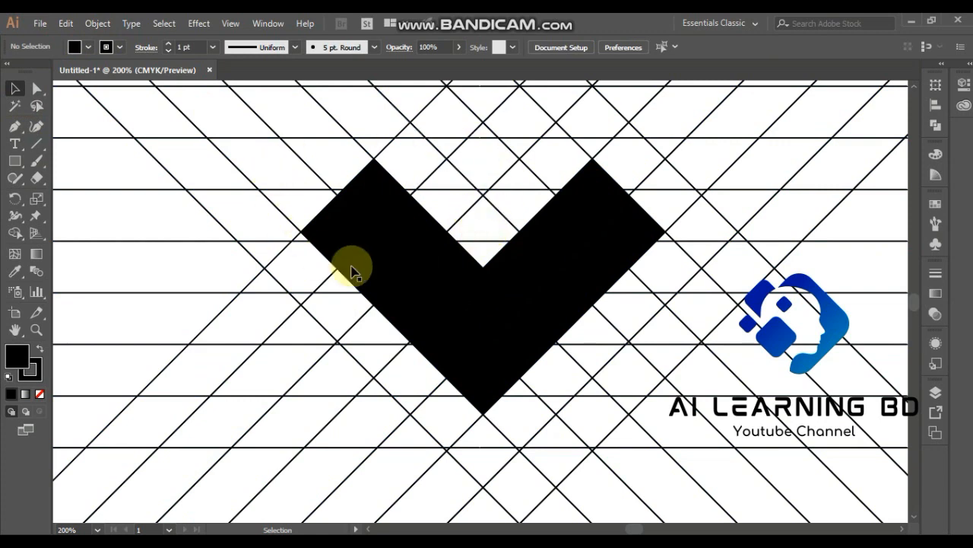
{"action": "right_click", "coordinate": [420, 191]}
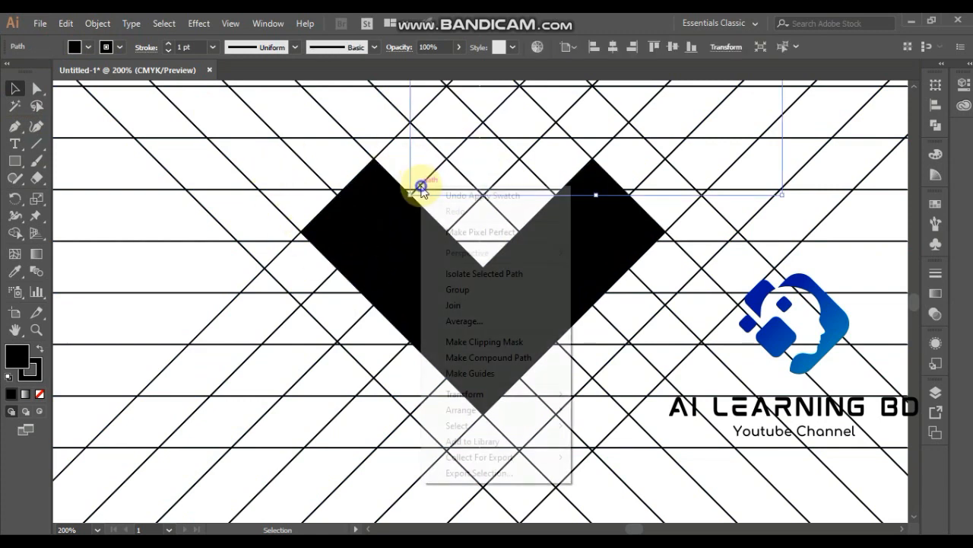
{"action": "left_click", "coordinate": [391, 163]}
{"action": "left_click", "coordinate": [457, 283]}
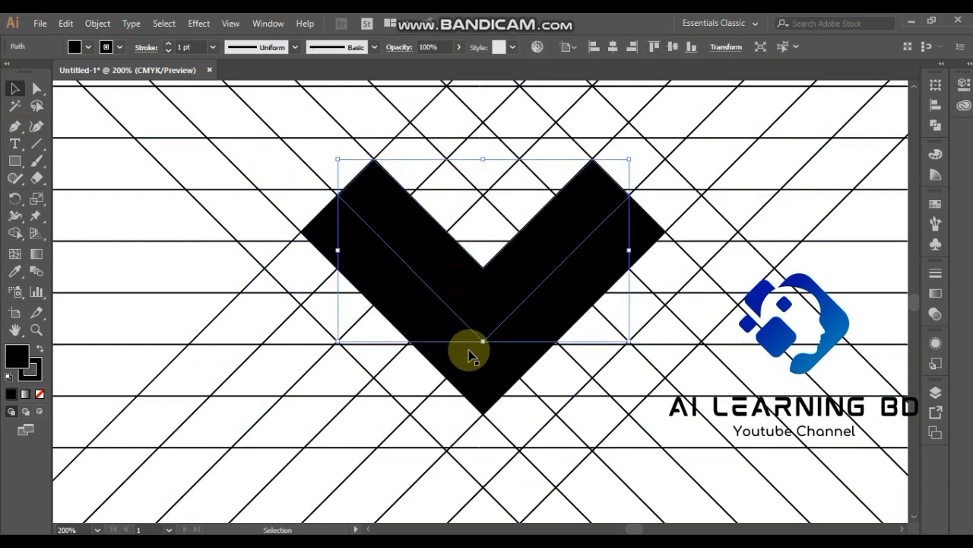
{"action": "left_click", "coordinate": [459, 363], "text": "shift"}
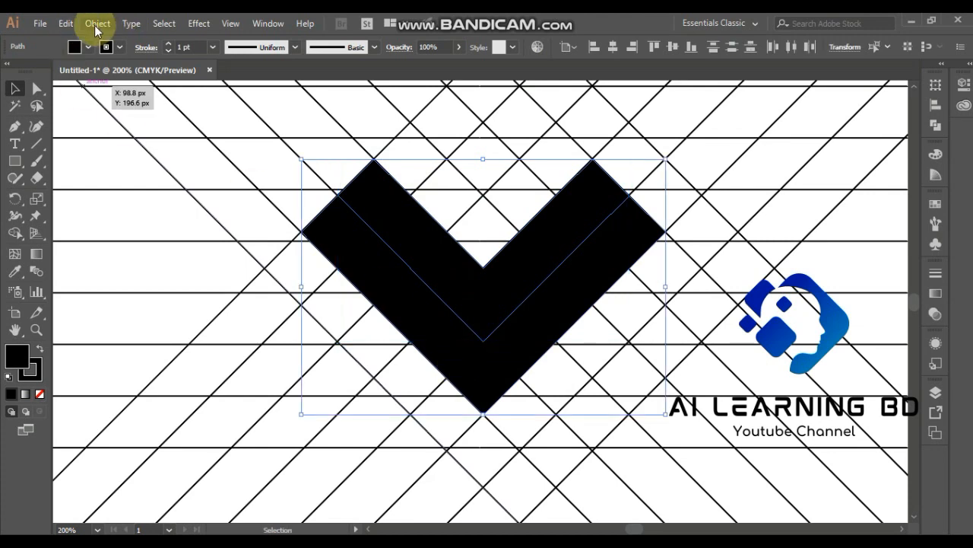
{"action": "left_click", "coordinate": [66, 22]}
{"action": "left_click", "coordinate": [85, 72]}
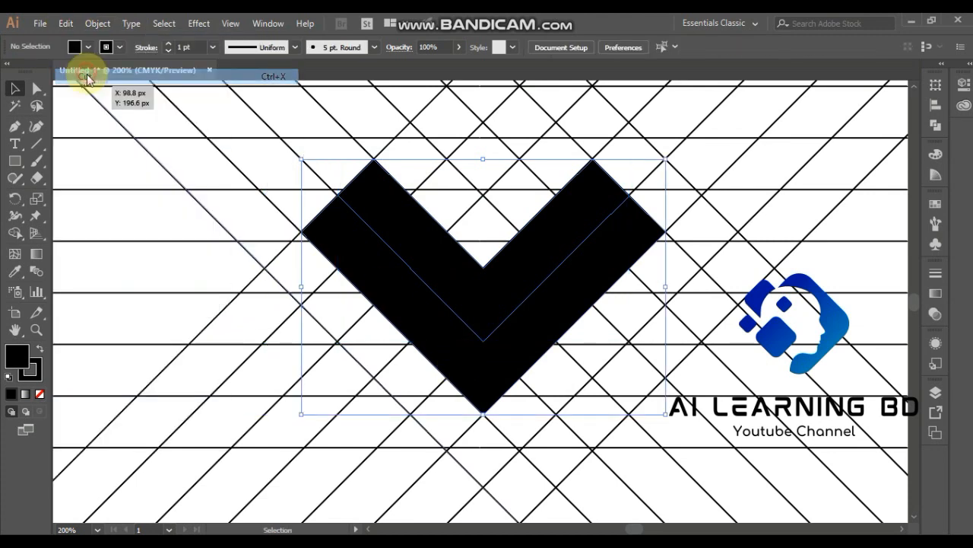
Select all the remaining grid lines on the artboard and delete them
{"action": "key", "text": "z"}
{"action": "left_click", "coordinate": [426, 206], "text": "alt"}
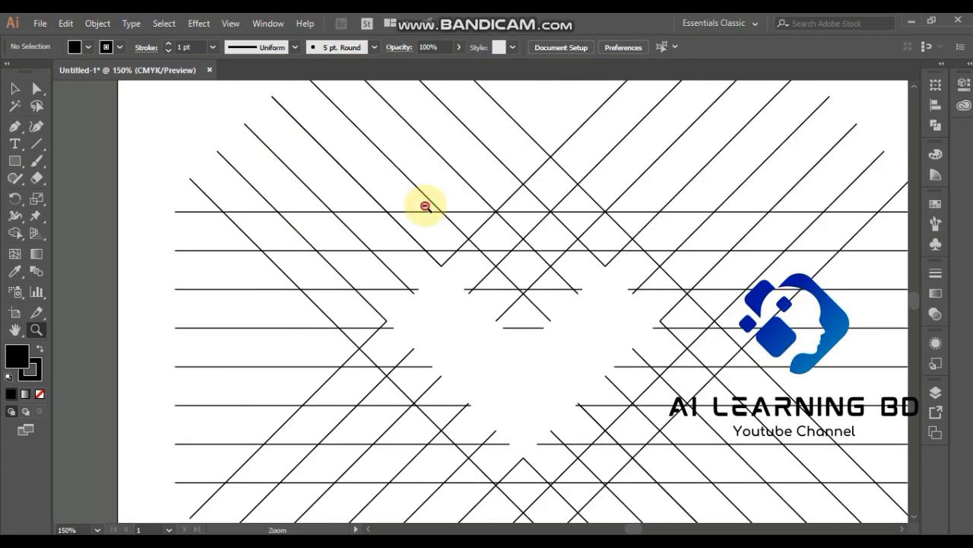
{"action": "left_click", "coordinate": [426, 206], "text": "alt"}
{"action": "left_click_drag", "start_coordinate": [641, 322], "coordinate": [541, 267]}
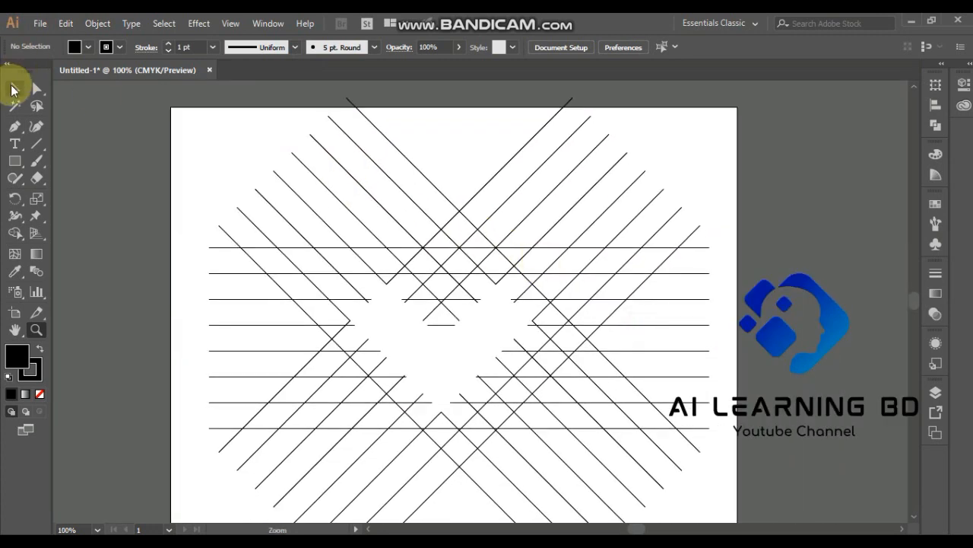
{"action": "left_click", "coordinate": [12, 90]}
{"action": "left_click_drag", "start_coordinate": [200, 130], "coordinate": [634, 469]}
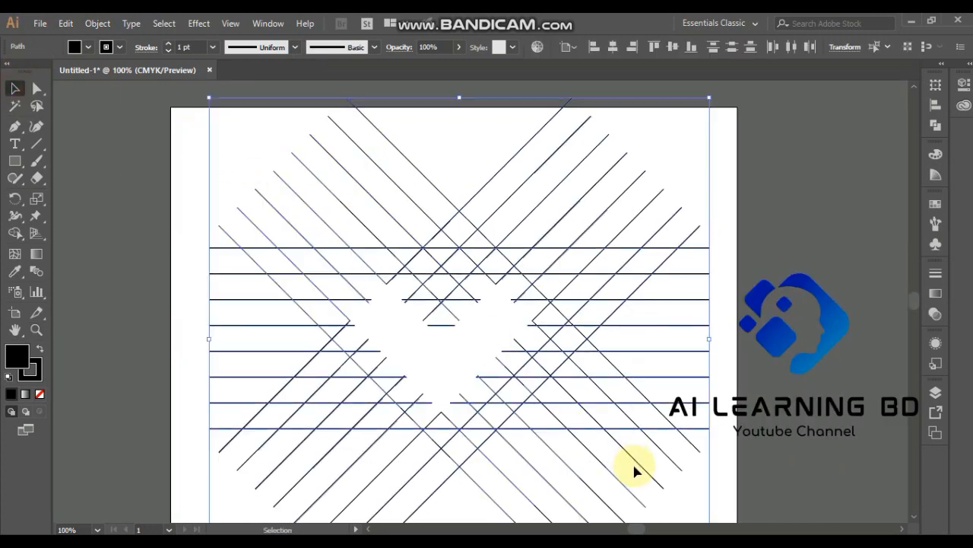
{"action": "key", "text": "Delete"}
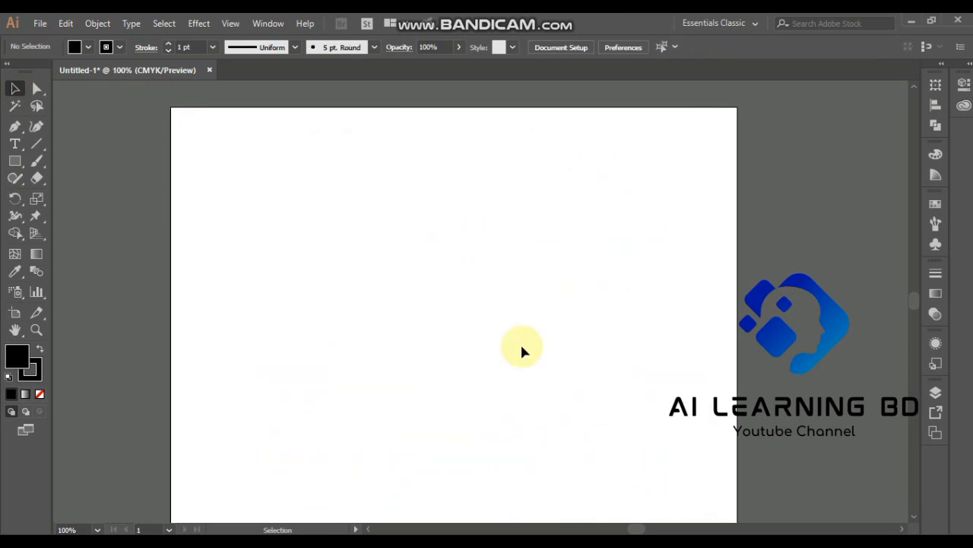
Paste the two V-shaped bands onto the empty artboard and set their stroke to none
{"action": "left_click", "coordinate": [78, 25]}
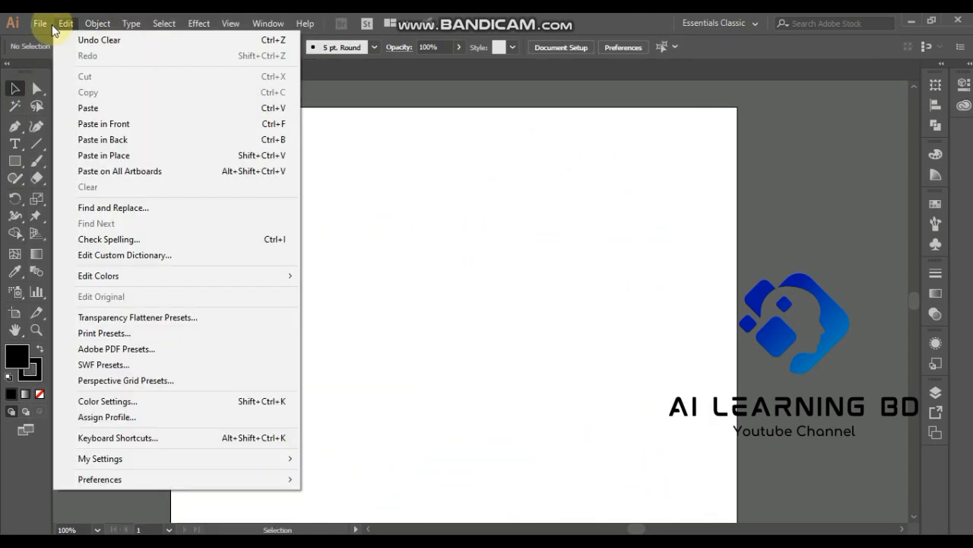
{"action": "left_click", "coordinate": [96, 109]}
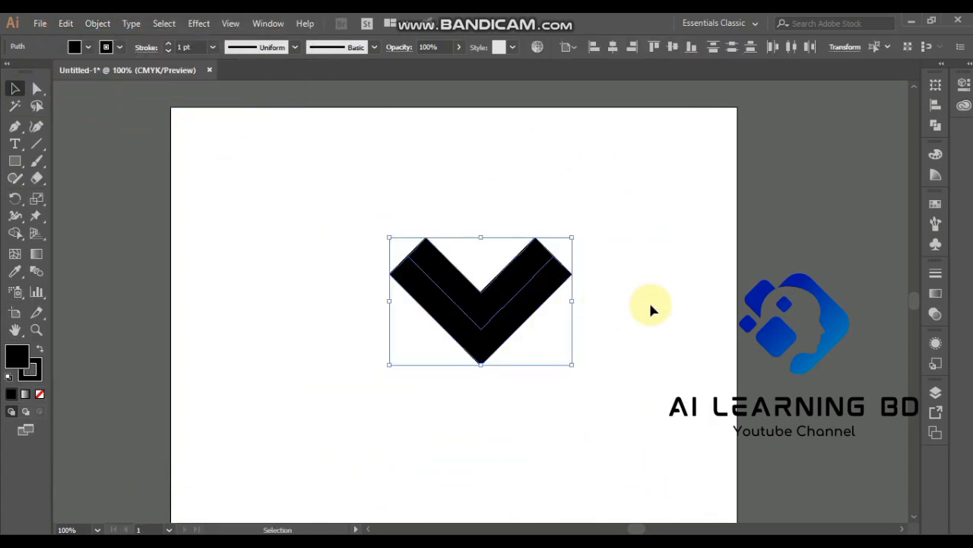
{"action": "left_click_drag", "start_coordinate": [335, 218], "coordinate": [554, 370]}
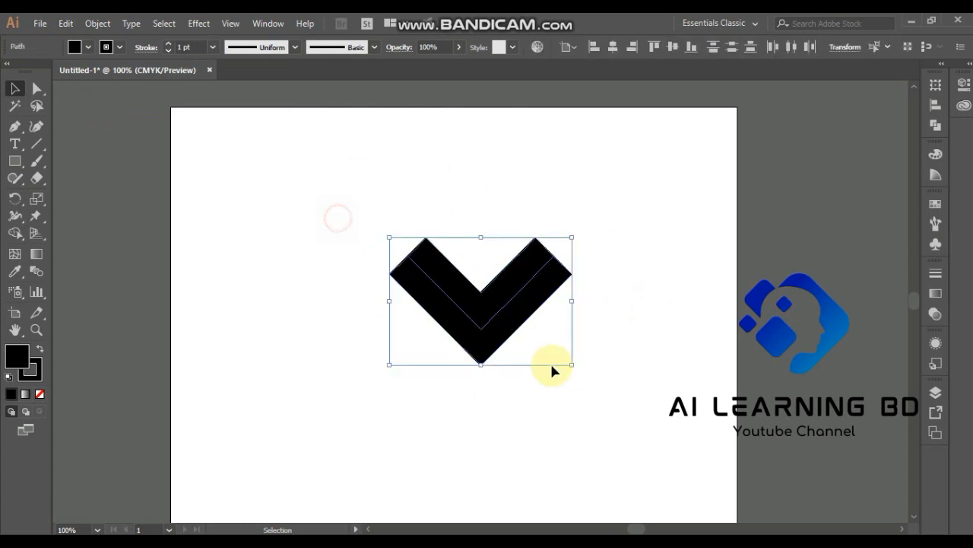
{"action": "left_click", "coordinate": [119, 47]}
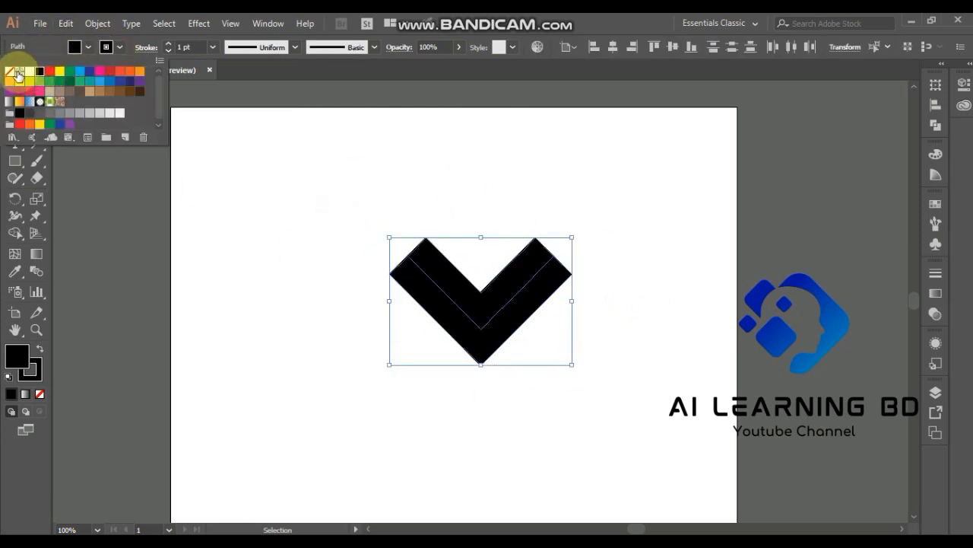
{"action": "left_click", "coordinate": [9, 74]}
{"action": "left_click", "coordinate": [337, 198]}
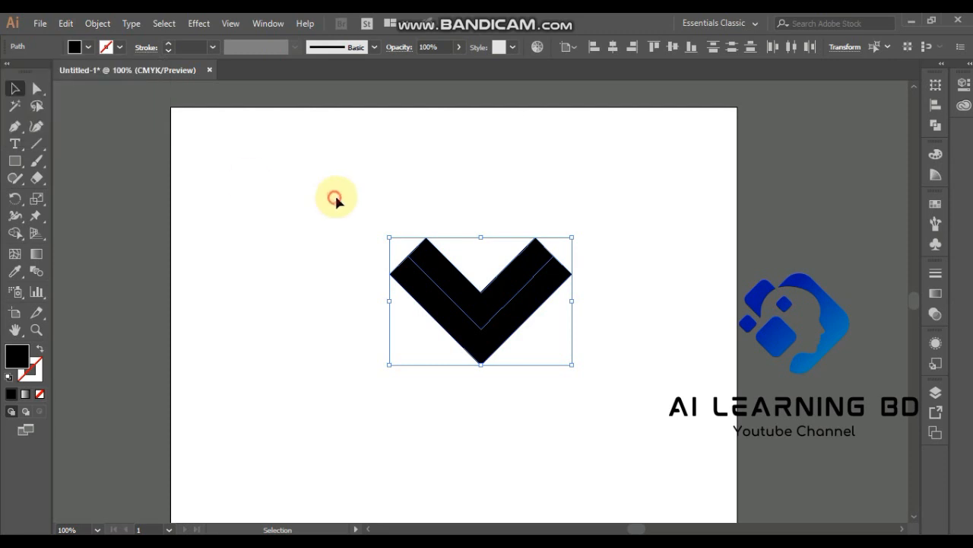
{"action": "left_click", "coordinate": [336, 197]}
Fill the upper and the lower V-shaped band each with the white-to-black linear gradient
{"action": "left_click", "coordinate": [512, 279]}
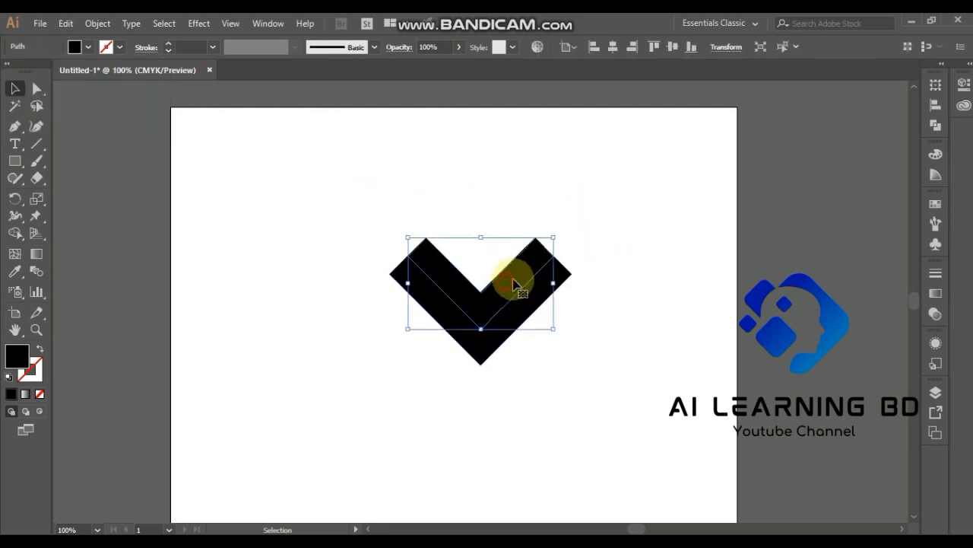
{"action": "left_click", "coordinate": [936, 294]}
{"action": "left_click", "coordinate": [770, 303]}
{"action": "left_click", "coordinate": [596, 288]}
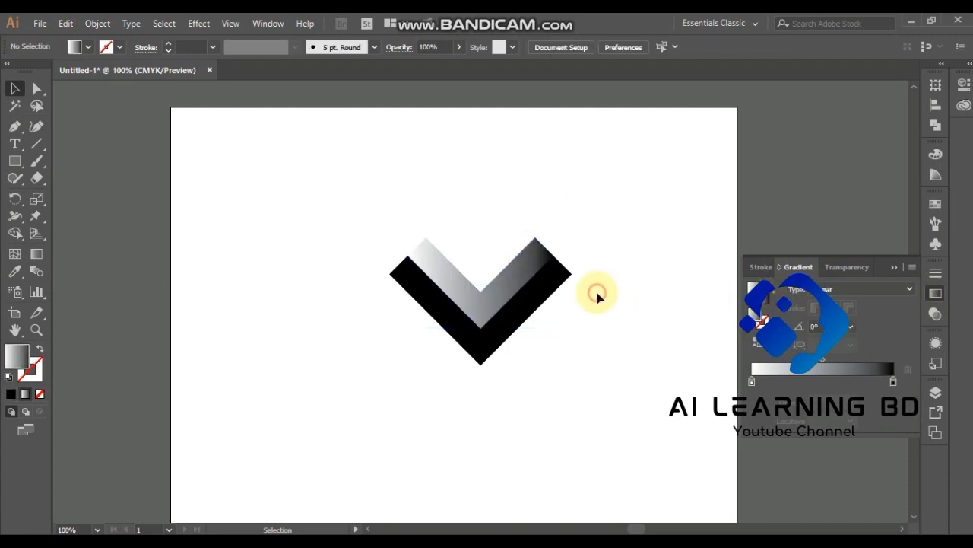
{"action": "left_click", "coordinate": [533, 297]}
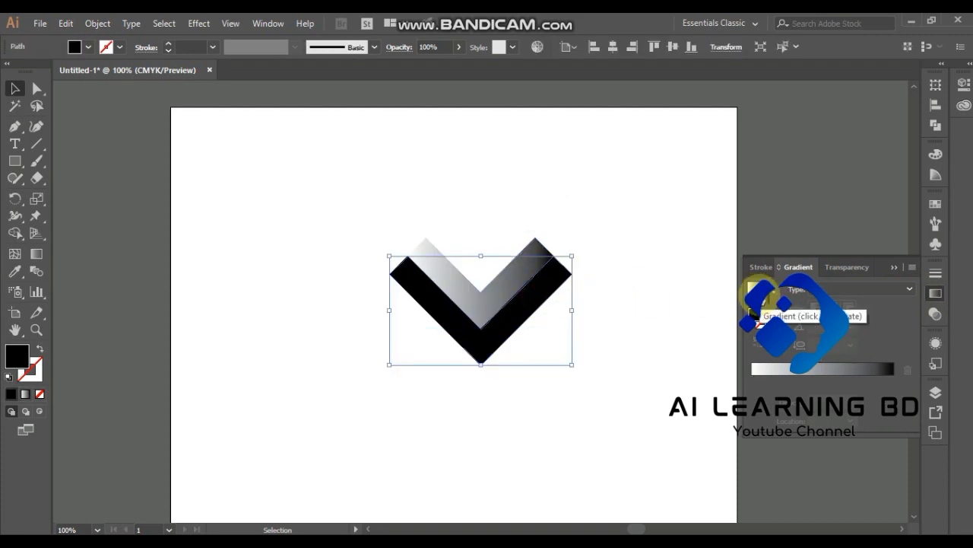
{"action": "left_click", "coordinate": [760, 298]}
{"action": "left_click", "coordinate": [655, 304]}
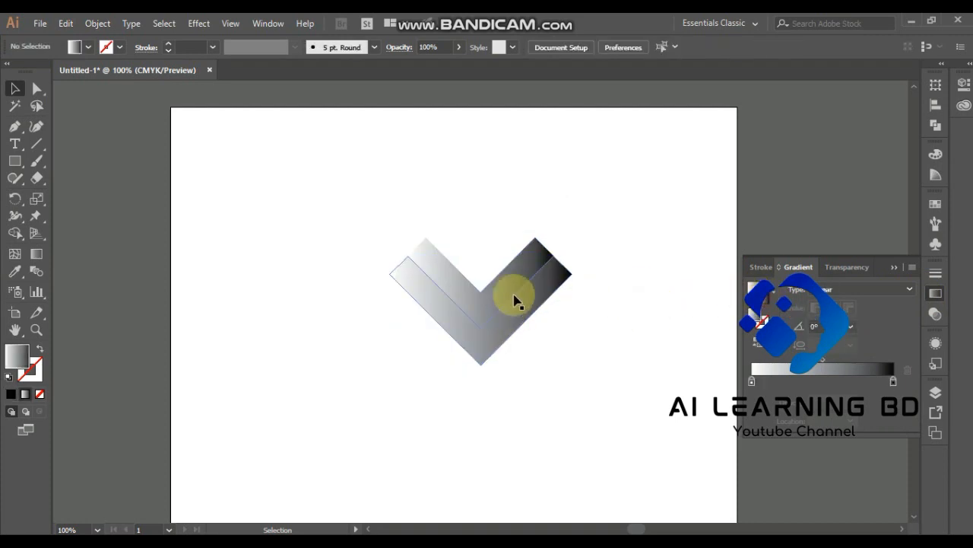
Redraw the upper V-shaped band's linear gradient diagonally at about 164°, running from light at its right arm to dark at its left arm
{"action": "left_click", "coordinate": [515, 287]}
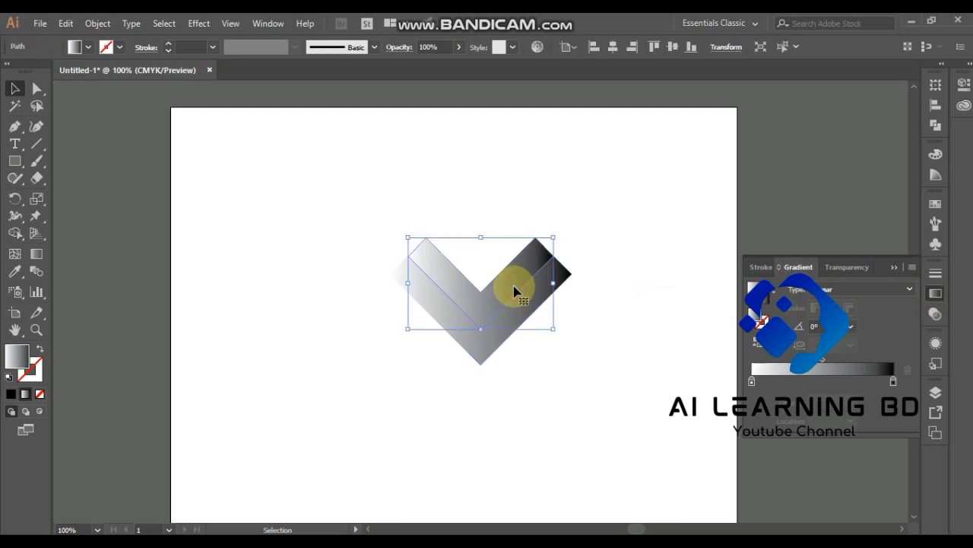
{"action": "left_click", "coordinate": [36, 253]}
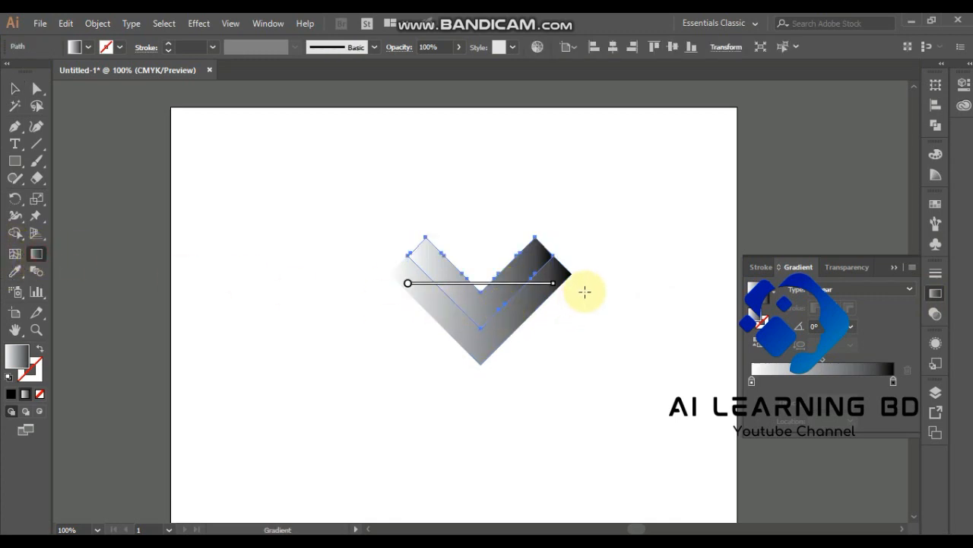
{"action": "mouse_move", "coordinate": [555, 281]}
{"action": "left_mouse_down"}
{"action": "mouse_move", "coordinate": [566, 286]}
{"action": "mouse_move", "coordinate": [378, 293]}
{"action": "mouse_move", "coordinate": [380, 270]}
{"action": "left_mouse_up"}
{"action": "left_click", "coordinate": [409, 287]}
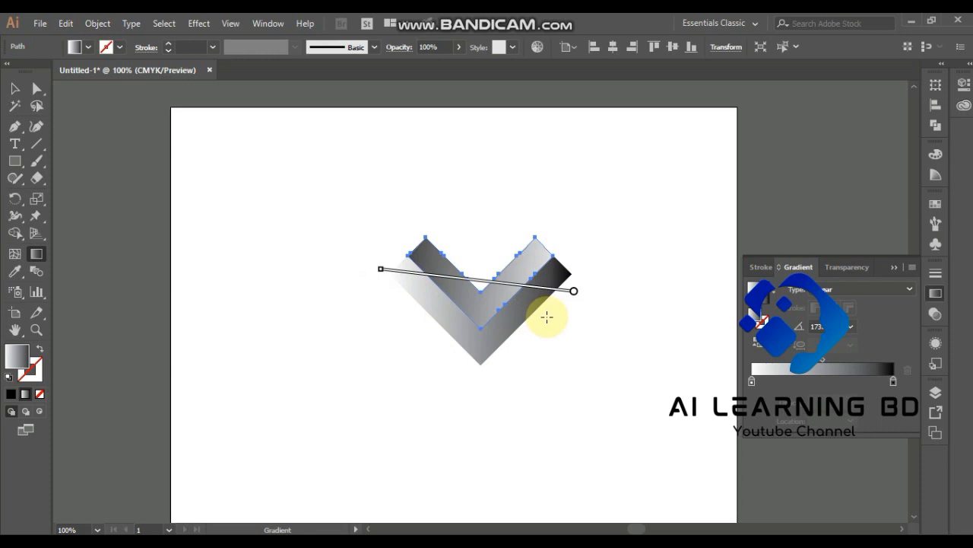
{"action": "mouse_move", "coordinate": [547, 316]}
{"action": "left_mouse_down"}
{"action": "mouse_move", "coordinate": [456, 320]}
{"action": "mouse_move", "coordinate": [384, 278]}
{"action": "left_mouse_up"}
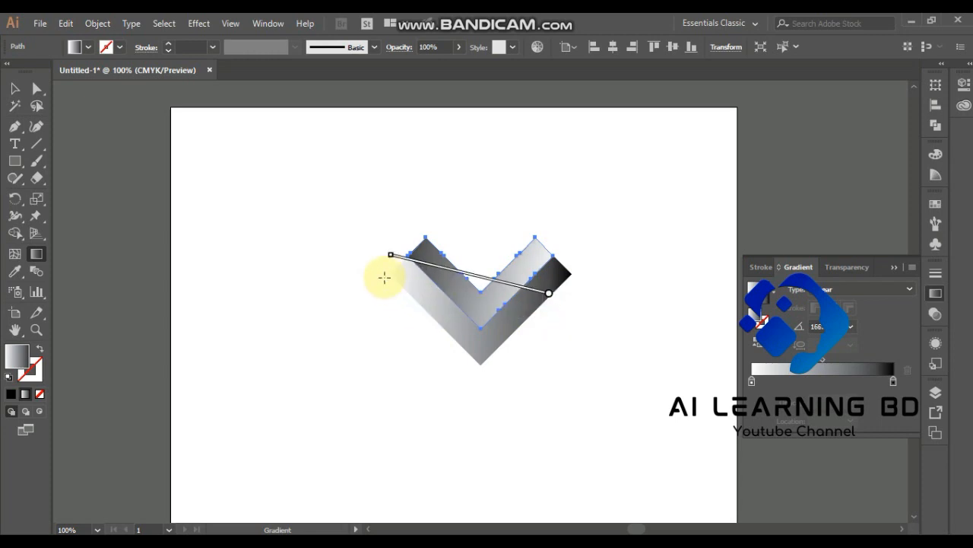
{"action": "left_click_drag", "start_coordinate": [542, 339], "coordinate": [393, 246]}
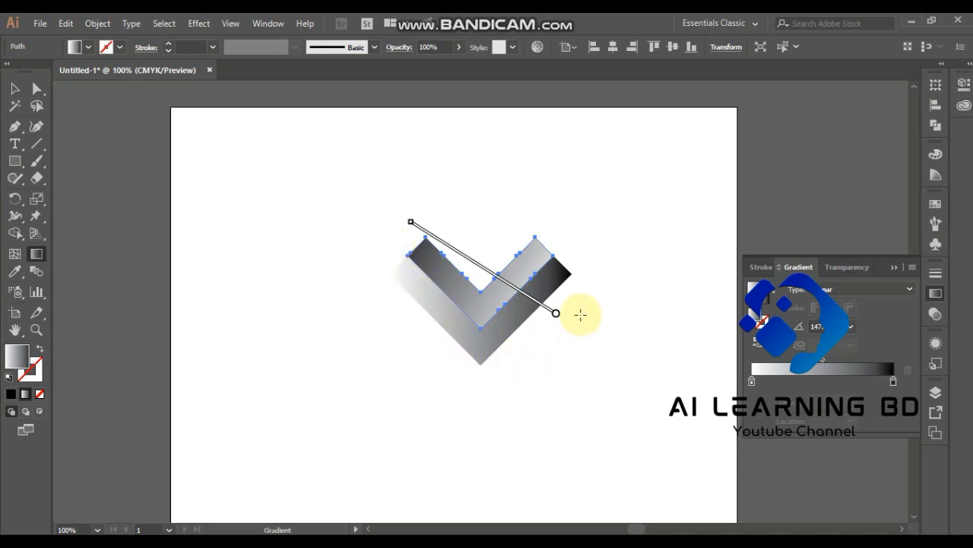
{"action": "mouse_move", "coordinate": [571, 300]}
{"action": "left_mouse_down"}
{"action": "mouse_move", "coordinate": [500, 293]}
{"action": "mouse_move", "coordinate": [378, 237]}
{"action": "mouse_move", "coordinate": [377, 247]}
{"action": "left_mouse_up"}
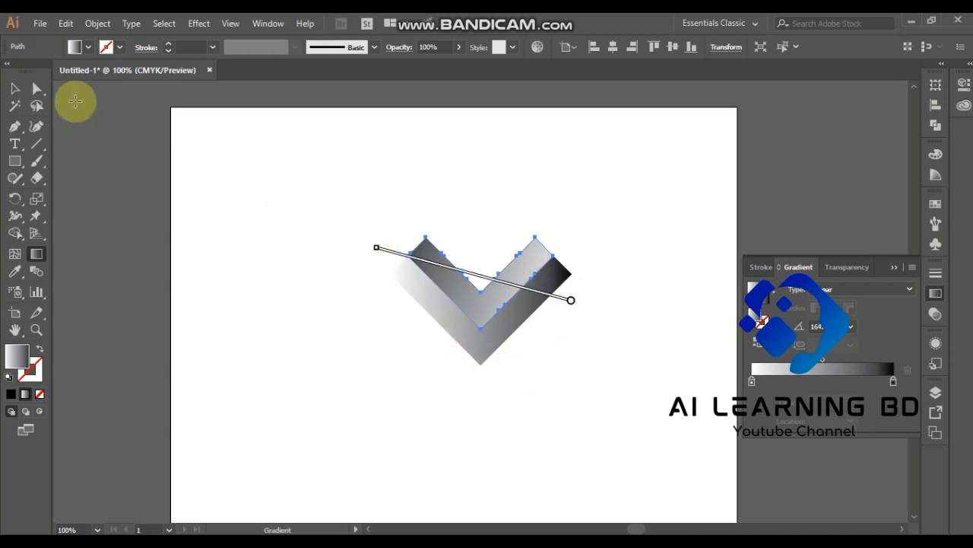
{"action": "left_click", "coordinate": [15, 88]}
{"action": "left_click", "coordinate": [319, 236]}
{"action": "left_click", "coordinate": [376, 352]}
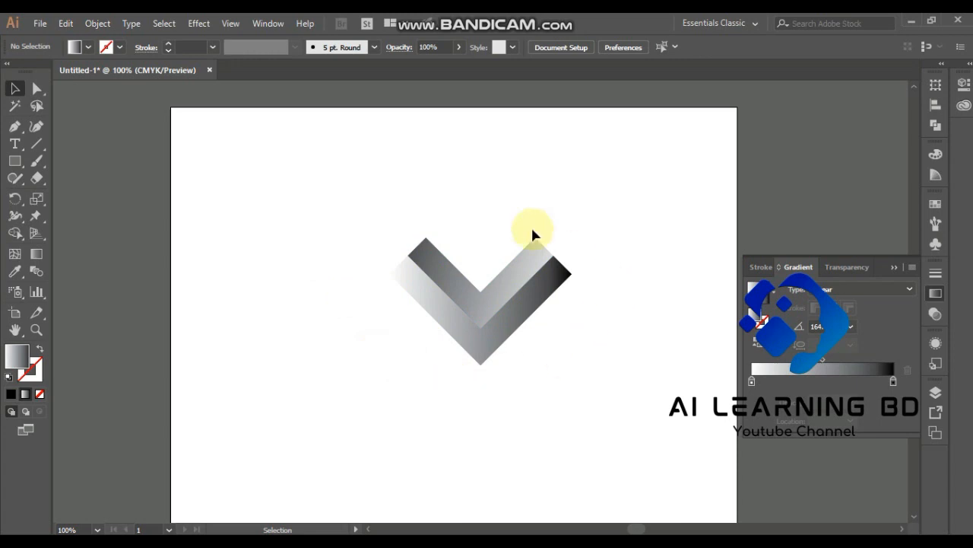
Round the inner corner at the middle of the upper V-shaped band
{"action": "left_click", "coordinate": [36, 88]}
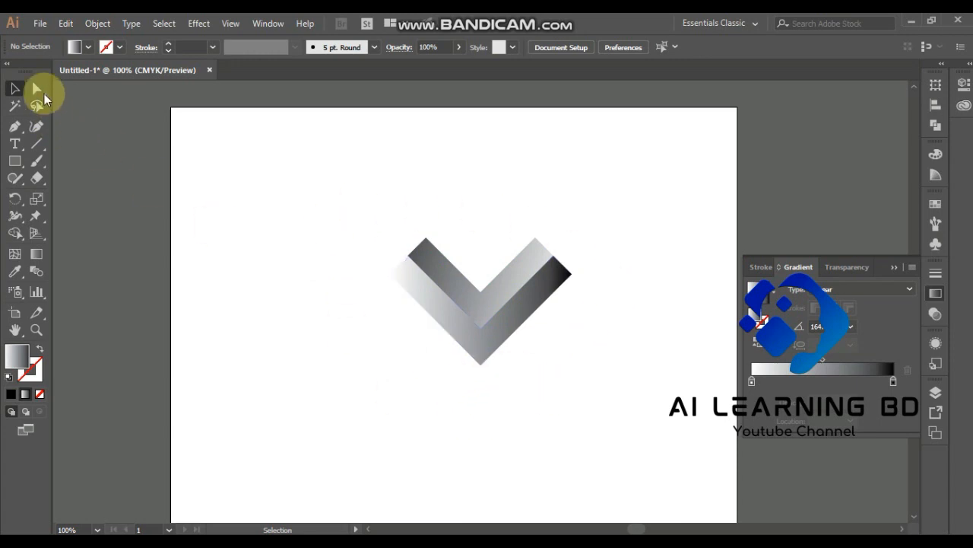
{"action": "left_click_drag", "start_coordinate": [481, 366], "coordinate": [483, 283]}
{"action": "left_click", "coordinate": [15, 88]}
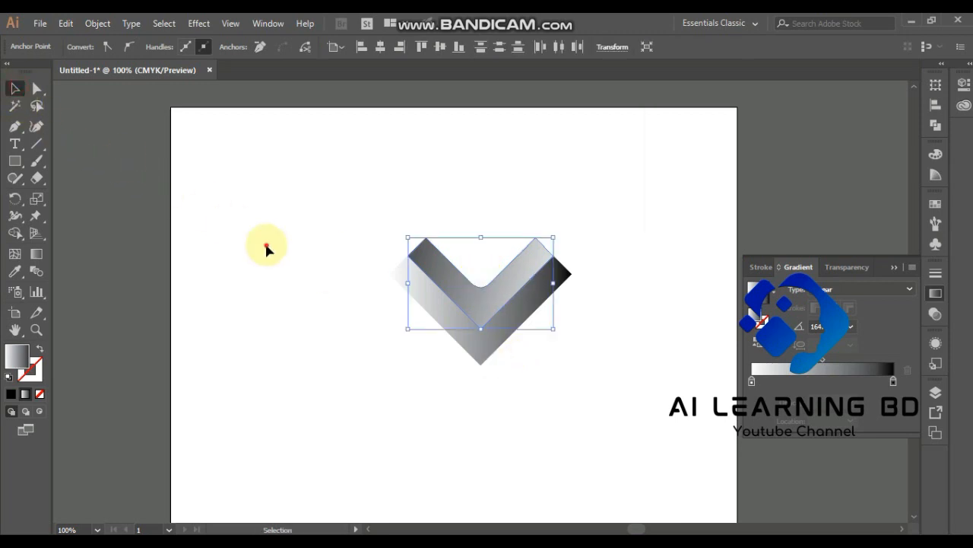
{"action": "left_click", "coordinate": [267, 248]}
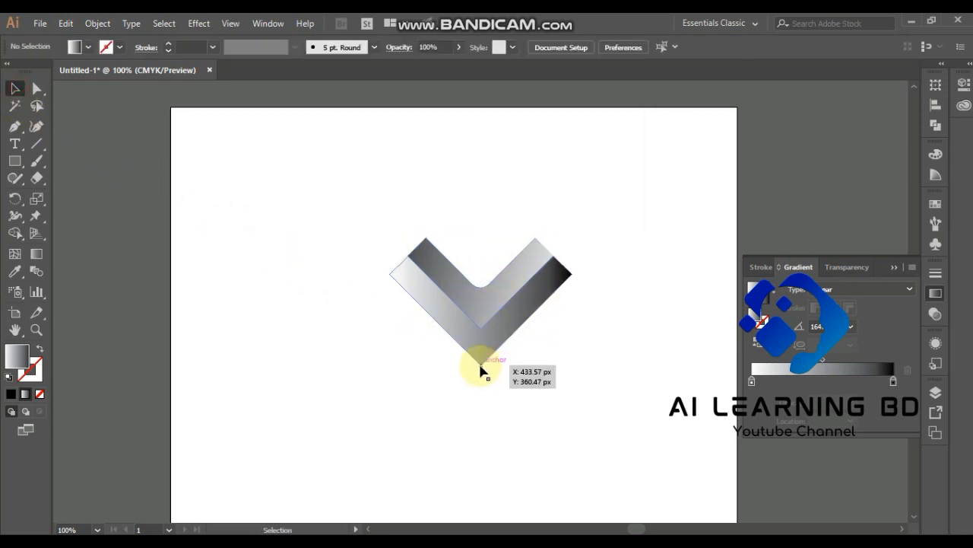
Round the outer bottom corner of the lower V-shaped band with a radius of about 17 px
{"action": "left_click", "coordinate": [36, 88]}
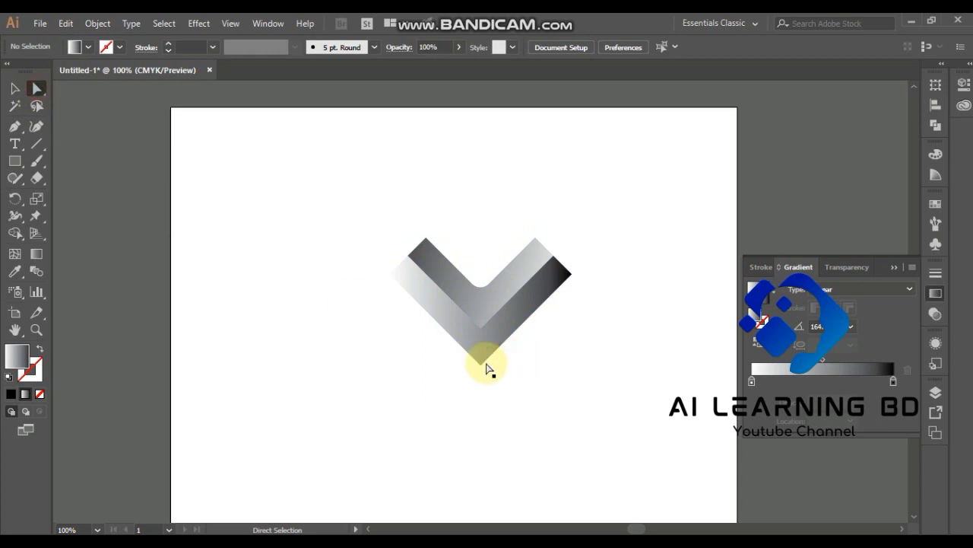
{"action": "left_click", "coordinate": [482, 363]}
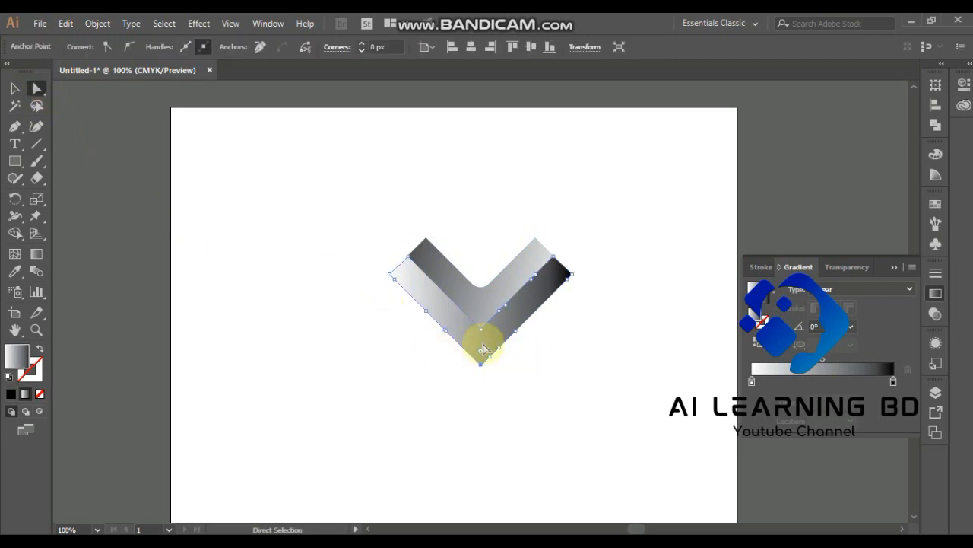
{"action": "left_click_drag", "start_coordinate": [481, 353], "coordinate": [481, 352]}
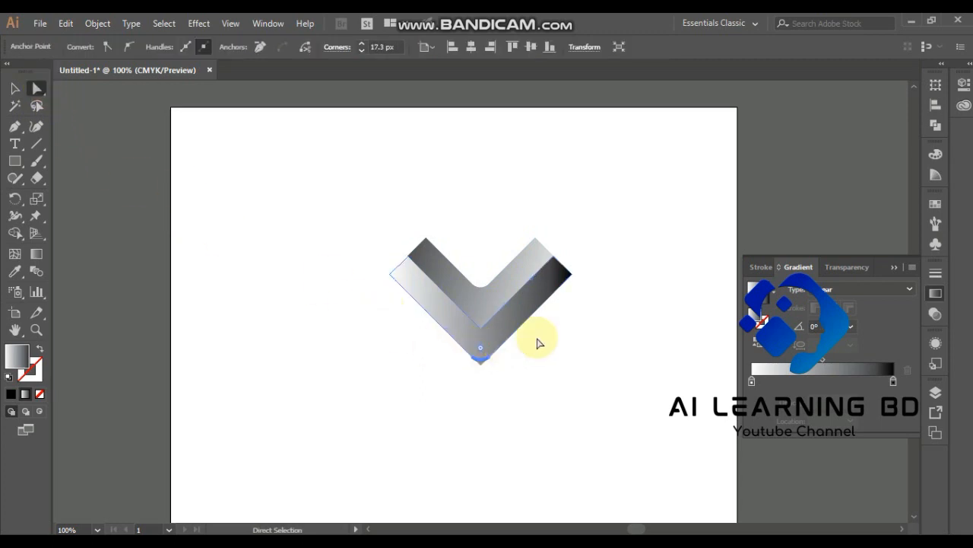
{"action": "left_click", "coordinate": [14, 91]}
{"action": "left_click", "coordinate": [234, 214]}
{"action": "left_click", "coordinate": [477, 357]}
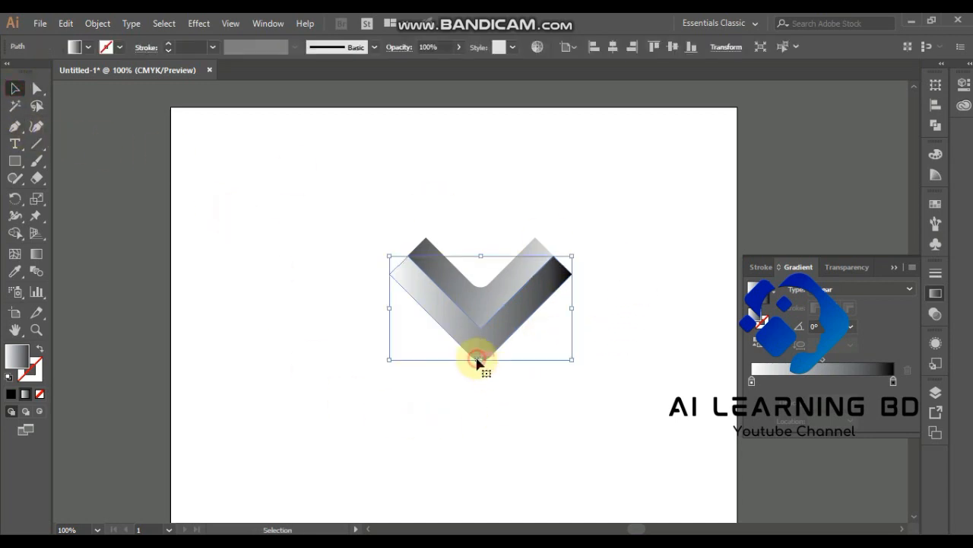
{"action": "left_click", "coordinate": [37, 89]}
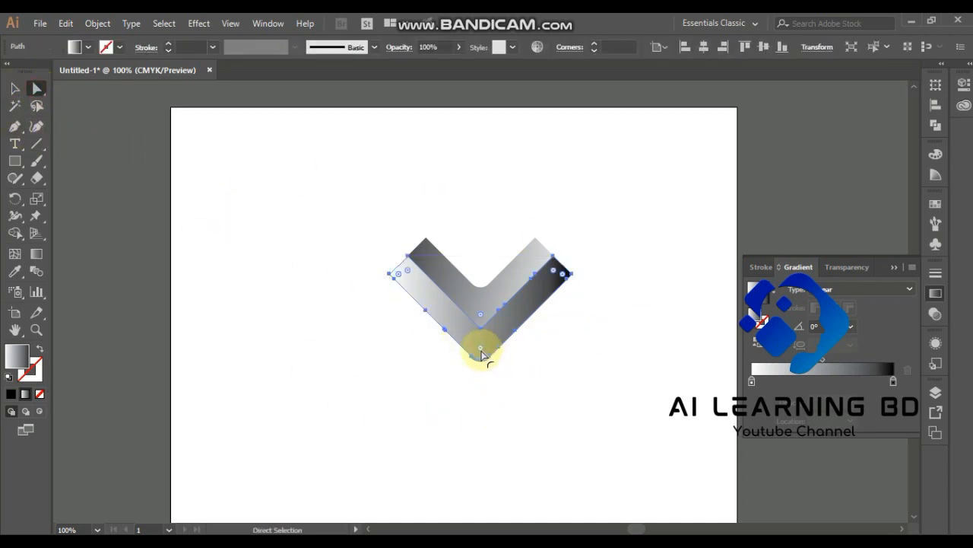
{"action": "left_click_drag", "start_coordinate": [481, 349], "coordinate": [480, 349]}
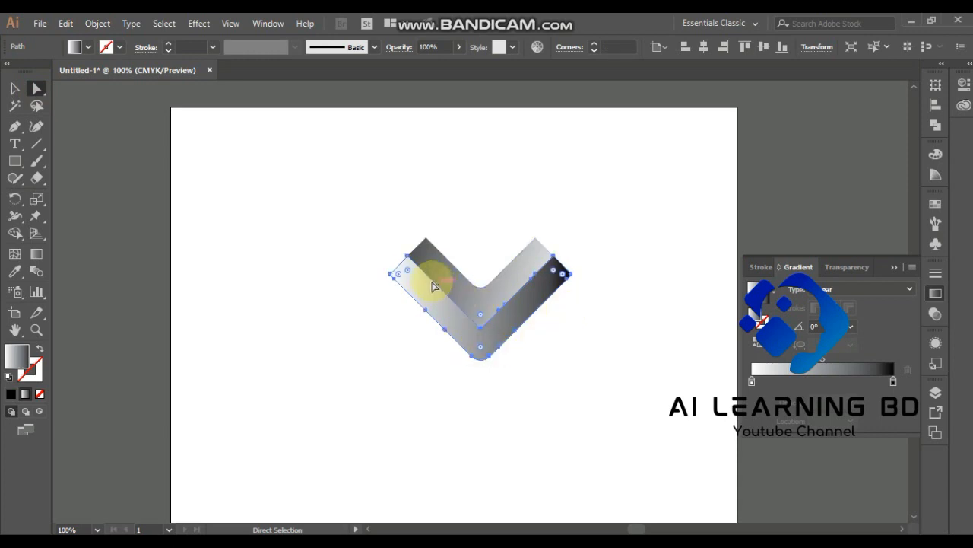
{"action": "left_click", "coordinate": [17, 89]}
{"action": "left_click", "coordinate": [163, 152]}
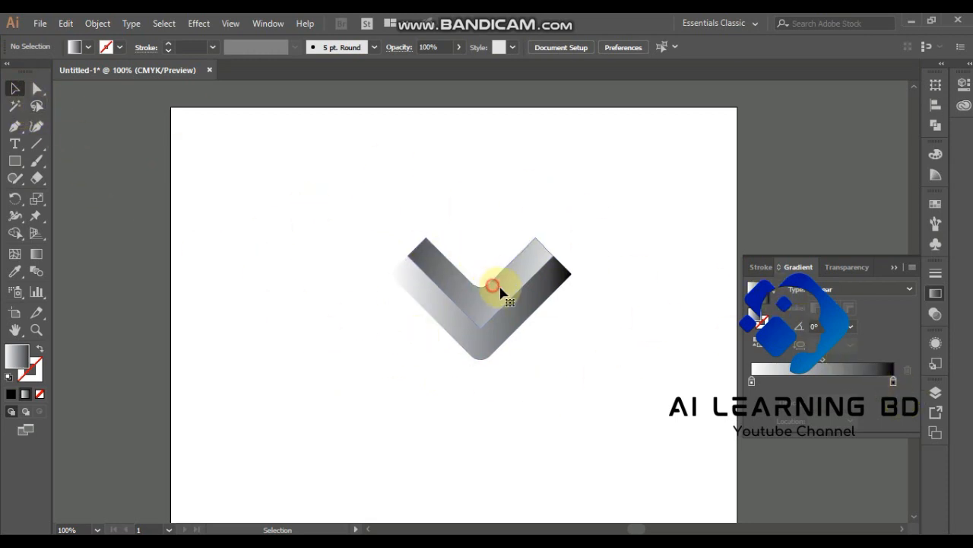
Change the black end stop of the upper band's gradient to the medium blue swatch
{"action": "left_click", "coordinate": [500, 293]}
{"action": "left_click", "coordinate": [893, 382]}
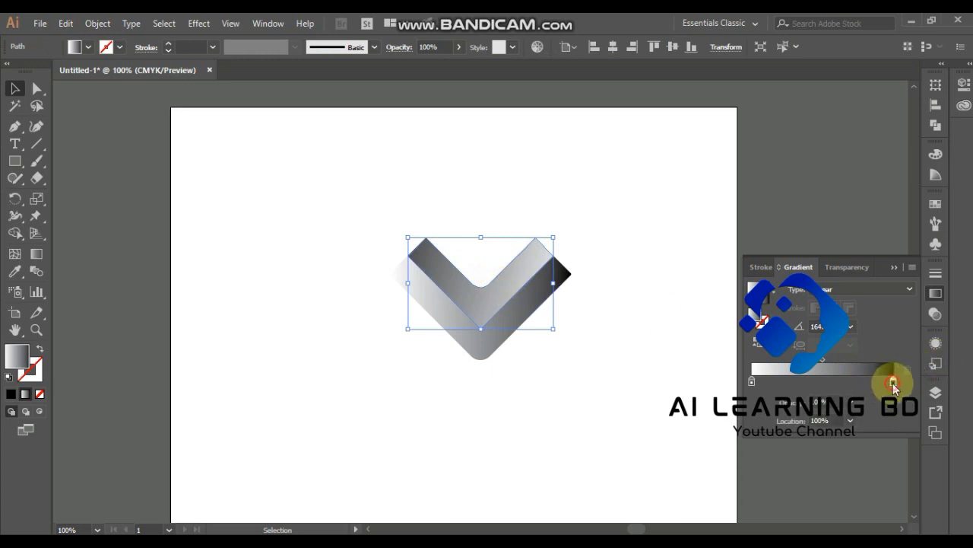
{"action": "double_click", "coordinate": [893, 383]}
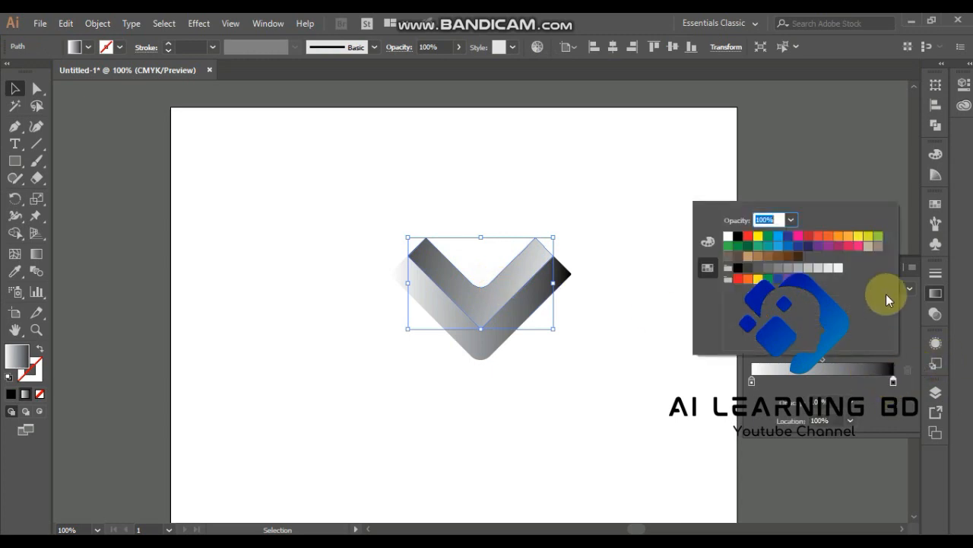
{"action": "left_click", "coordinate": [787, 248]}
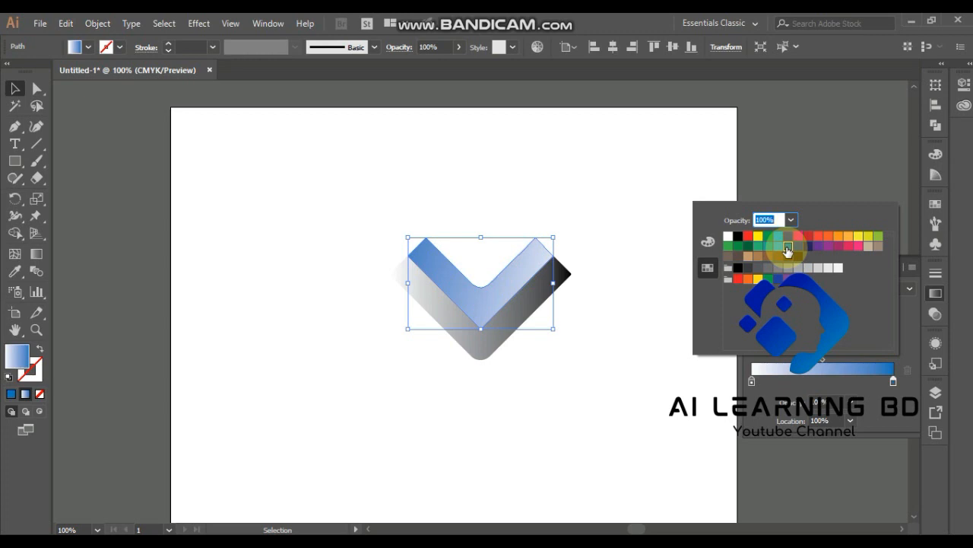
{"action": "left_click", "coordinate": [617, 315]}
Change the black end stop of the lower band's gradient to the same medium blue as the upper band
{"action": "left_click", "coordinate": [566, 300]}
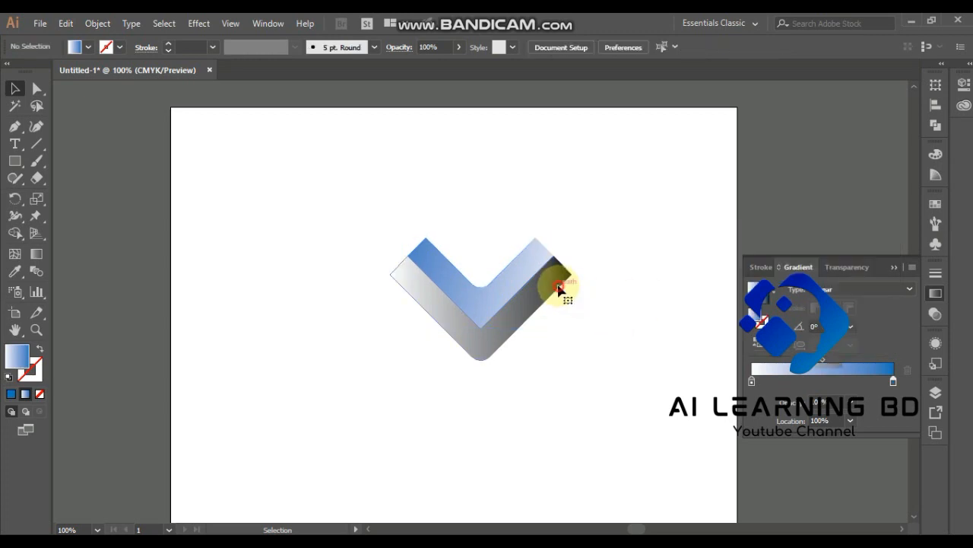
{"action": "left_click", "coordinate": [559, 289]}
{"action": "double_click", "coordinate": [894, 379]}
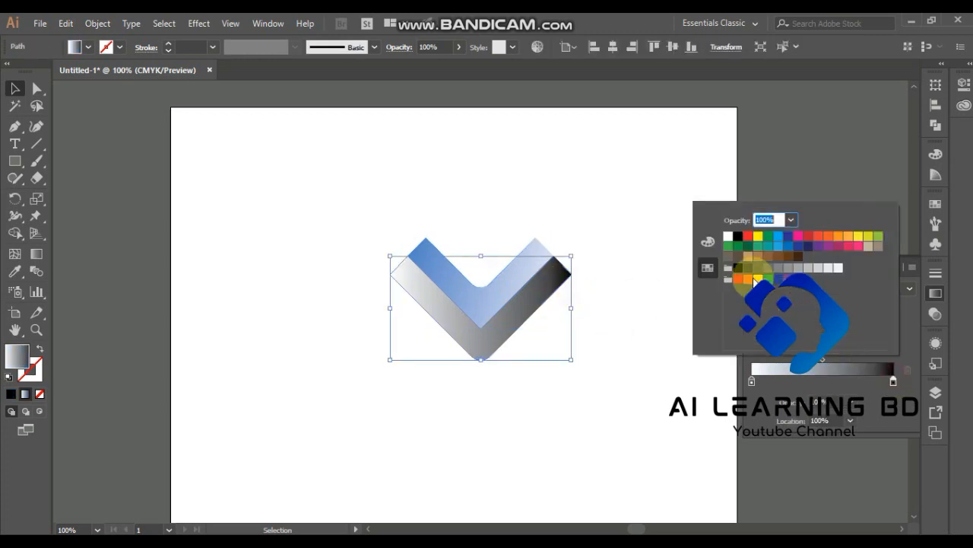
{"action": "left_click", "coordinate": [780, 247]}
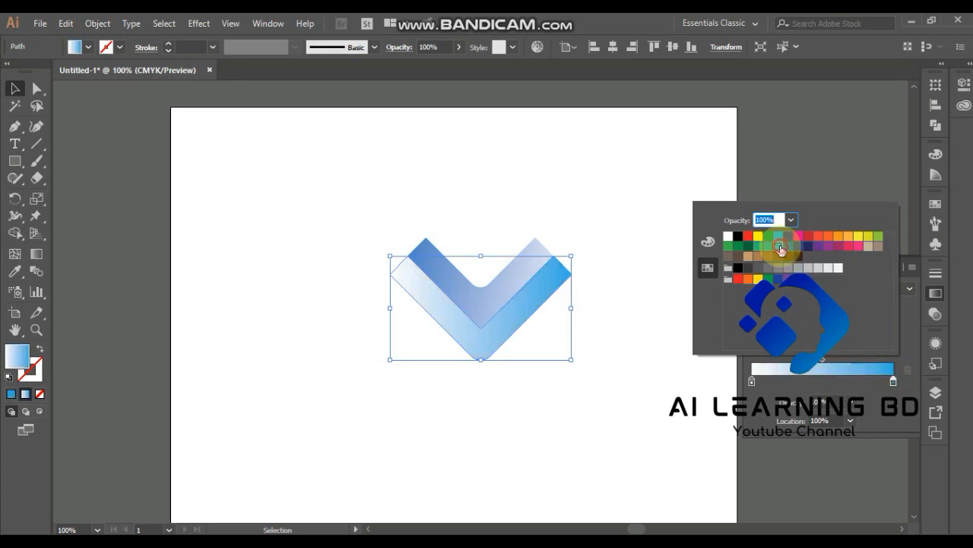
{"action": "left_click", "coordinate": [796, 247]}
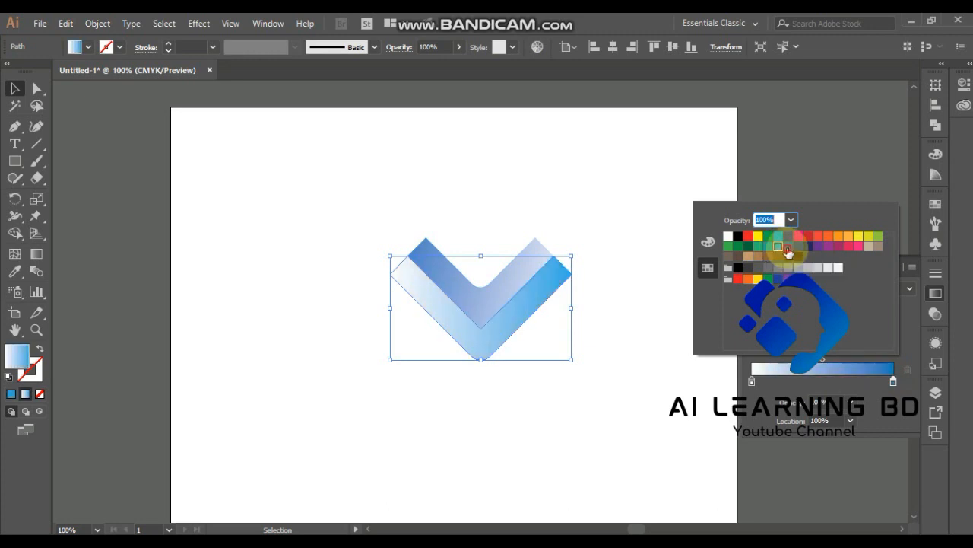
{"action": "left_click", "coordinate": [616, 315]}
{"action": "left_click", "coordinate": [616, 315]}
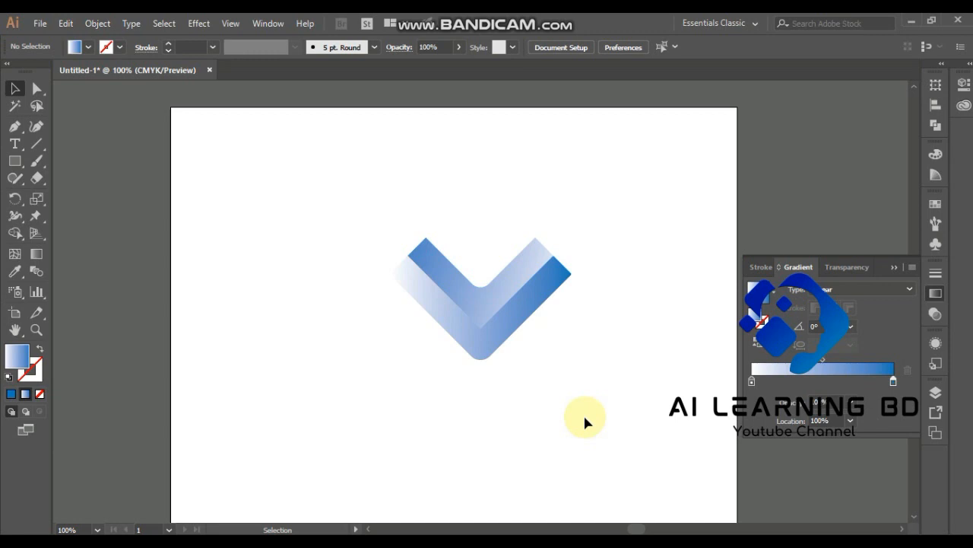
Change the white start stop of the lower band's gradient to a light gray swatch
{"action": "left_click_drag", "start_coordinate": [362, 245], "coordinate": [410, 270]}
{"action": "left_click", "coordinate": [409, 268]}
{"action": "left_click", "coordinate": [751, 382]}
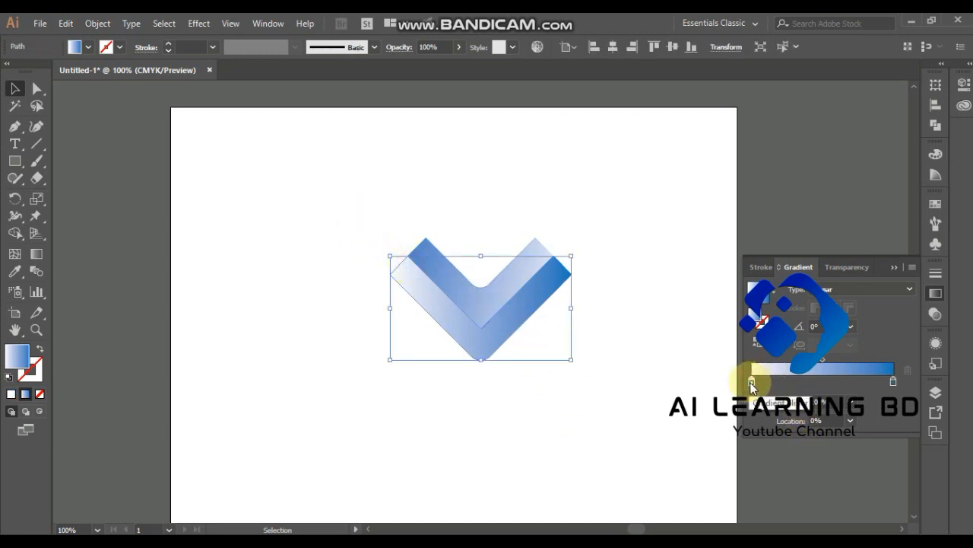
{"action": "double_click", "coordinate": [752, 381]}
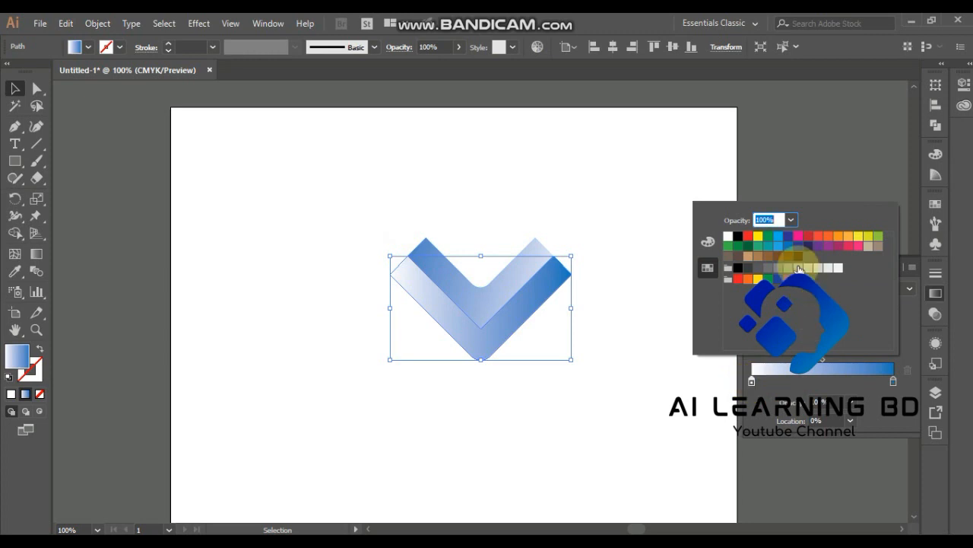
{"action": "left_click", "coordinate": [798, 268]}
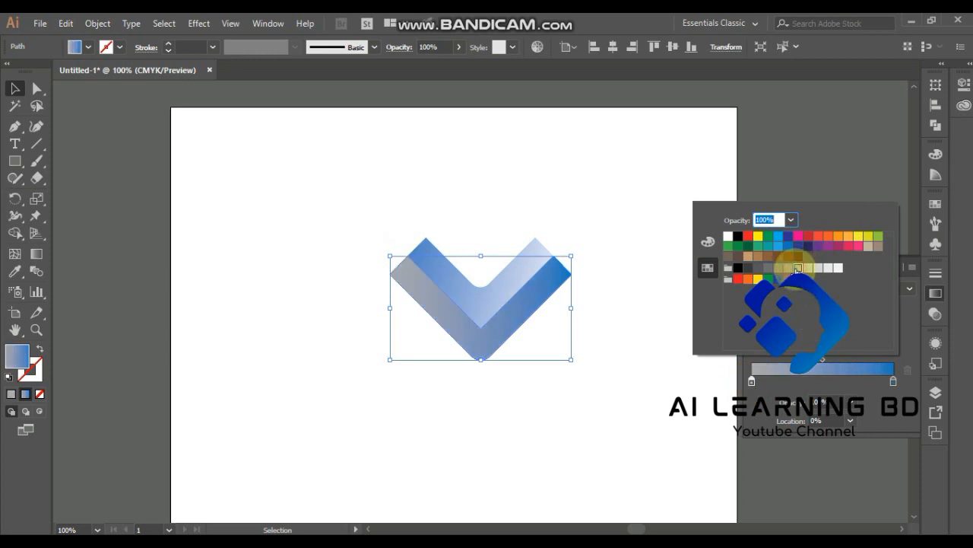
{"action": "left_click", "coordinate": [809, 269]}
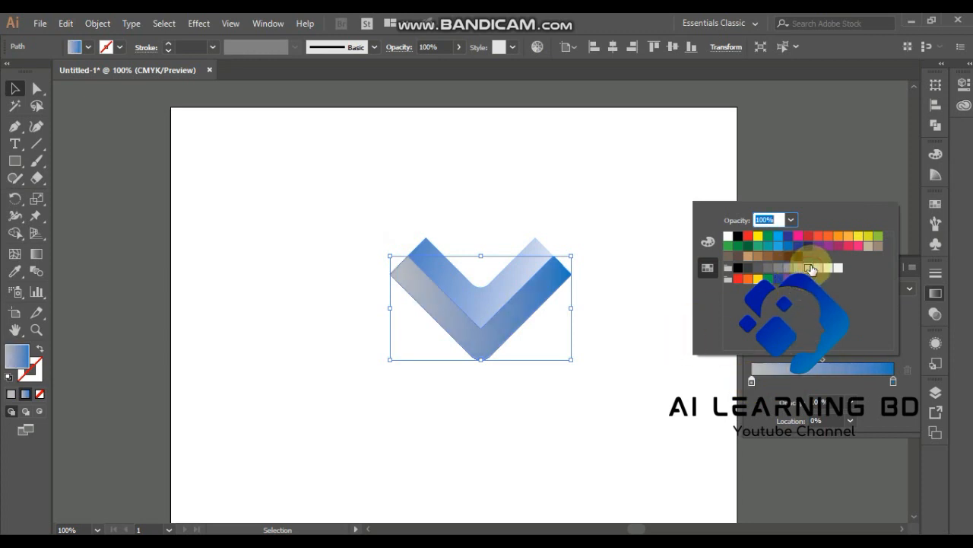
{"action": "left_click", "coordinate": [818, 268]}
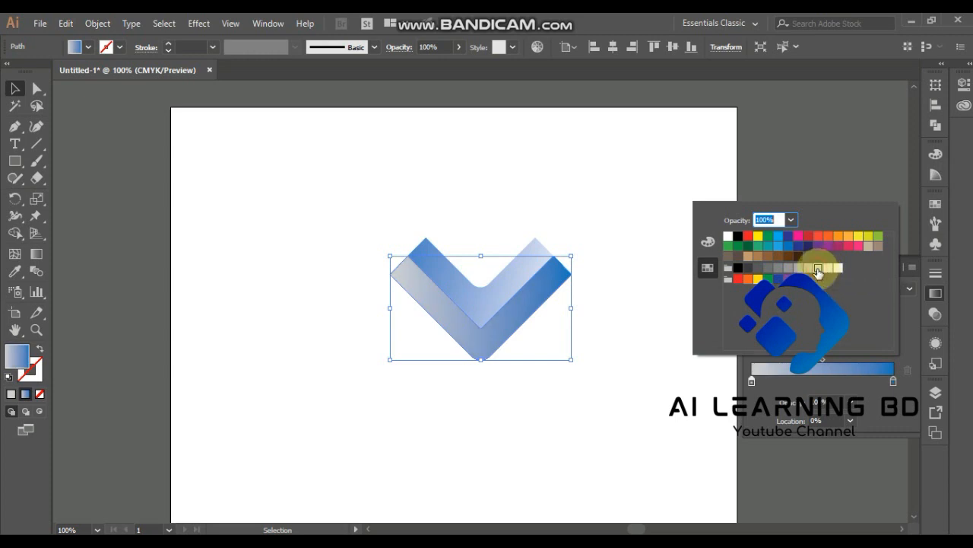
{"action": "left_click", "coordinate": [633, 305]}
Change the white start stop of the upper band's gradient to light gray as well
{"action": "left_click", "coordinate": [547, 256]}
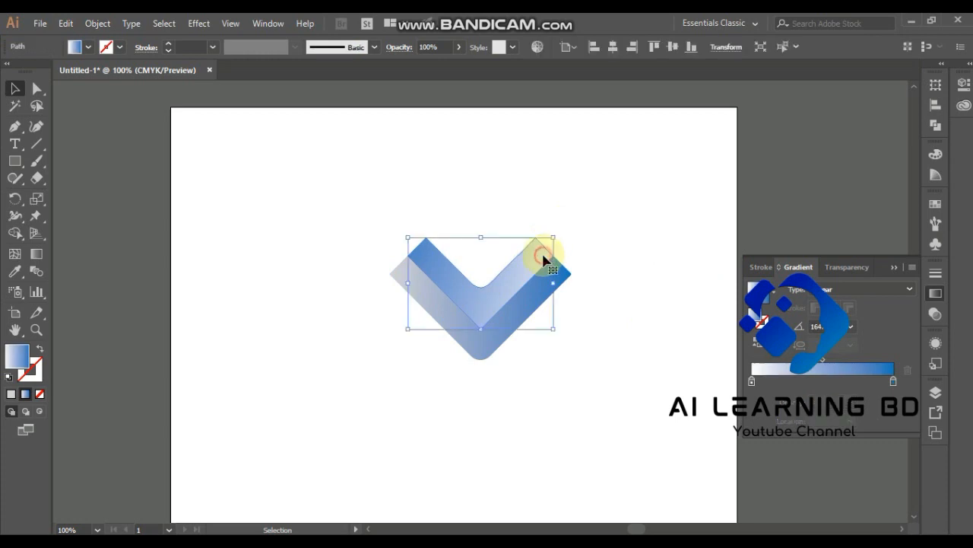
{"action": "double_click", "coordinate": [751, 380]}
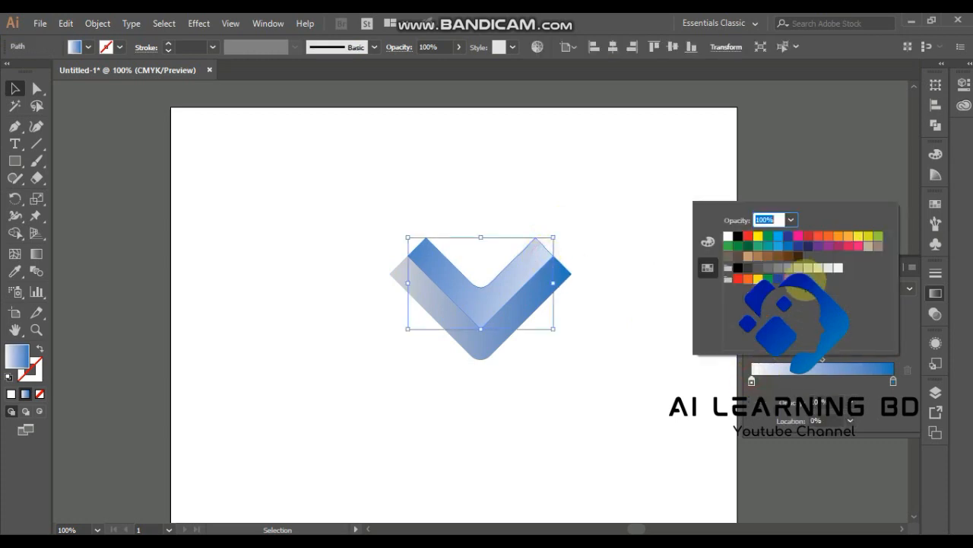
{"action": "left_click", "coordinate": [567, 358]}
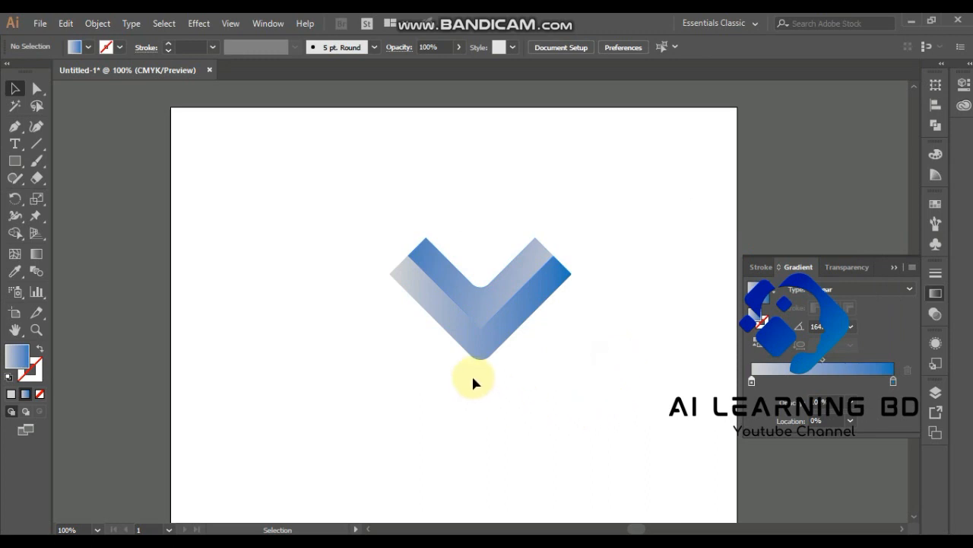
Select both V-shaped bands and scale them up proportionally around their common center
{"action": "left_click_drag", "start_coordinate": [355, 209], "coordinate": [643, 427]}
{"action": "left_click", "coordinate": [670, 440]}
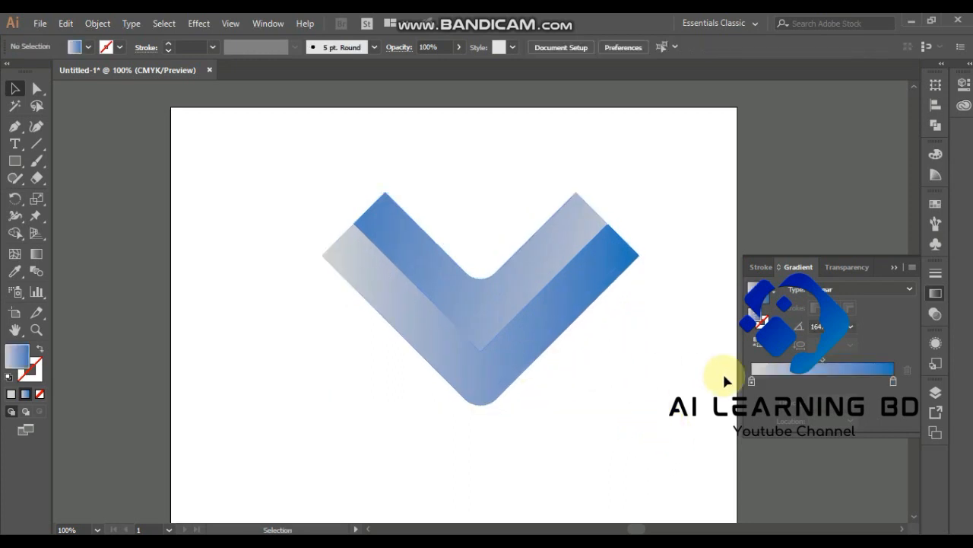
Round the two upper tips of the upper V band with a corner radius of about 22 px
{"action": "left_click", "coordinate": [36, 89]}
{"action": "left_click_drag", "start_coordinate": [347, 167], "coordinate": [608, 210]}
{"action": "left_click", "coordinate": [582, 194]}
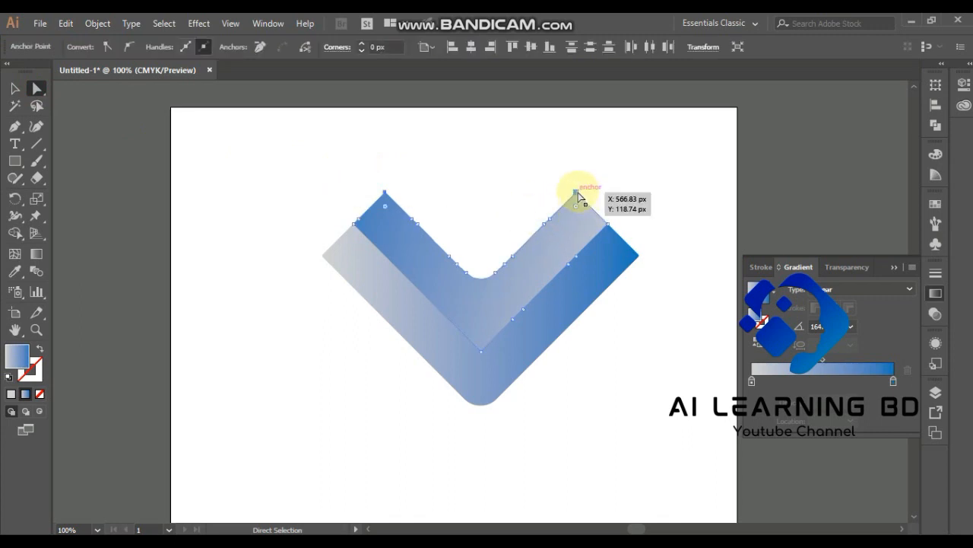
{"action": "left_click_drag", "start_coordinate": [576, 208], "coordinate": [576, 221]}
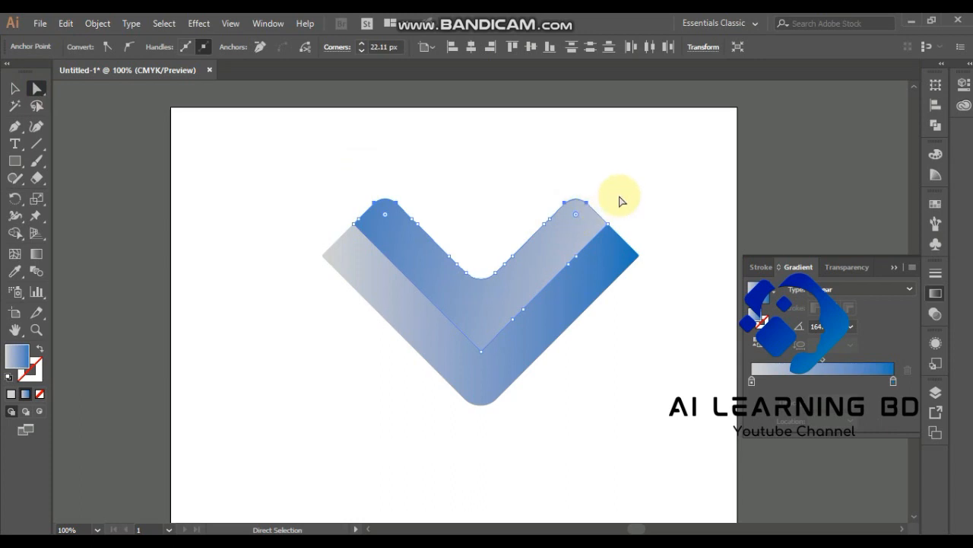
{"action": "left_click", "coordinate": [620, 201]}
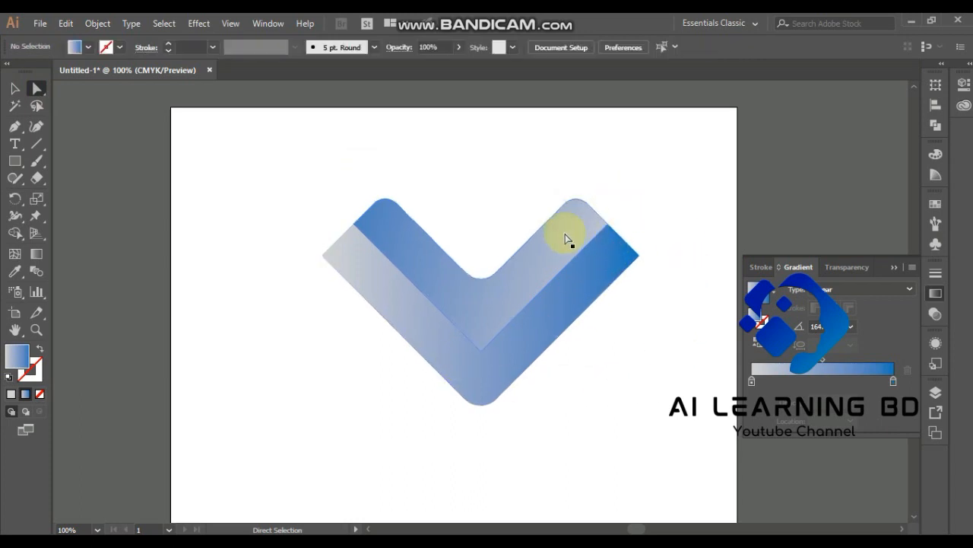
{"action": "left_click_drag", "start_coordinate": [307, 168], "coordinate": [617, 218]}
{"action": "left_click", "coordinate": [629, 204]}
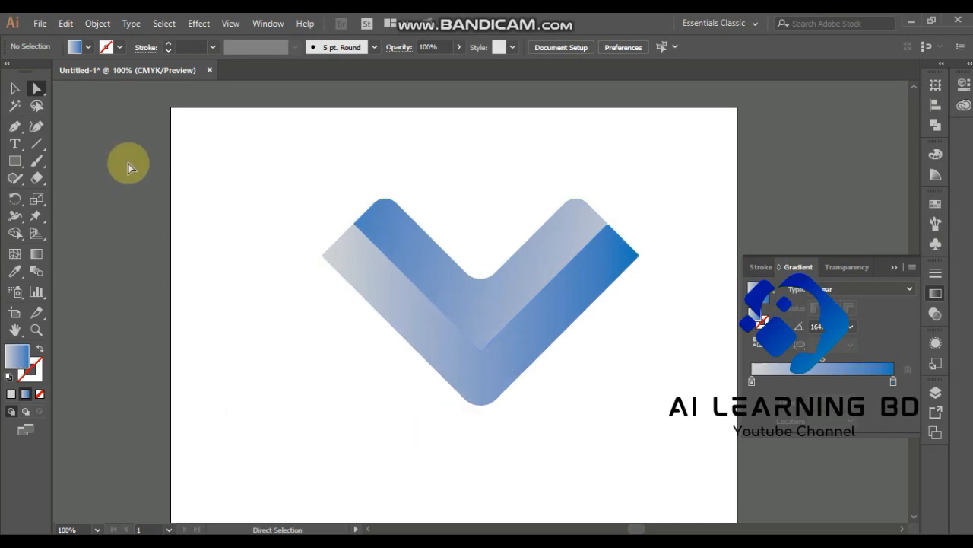
Change the end stop of the lower band's gradient to the pink swatch C=0 M=95 Y=20 K=0
{"action": "left_click", "coordinate": [14, 88]}
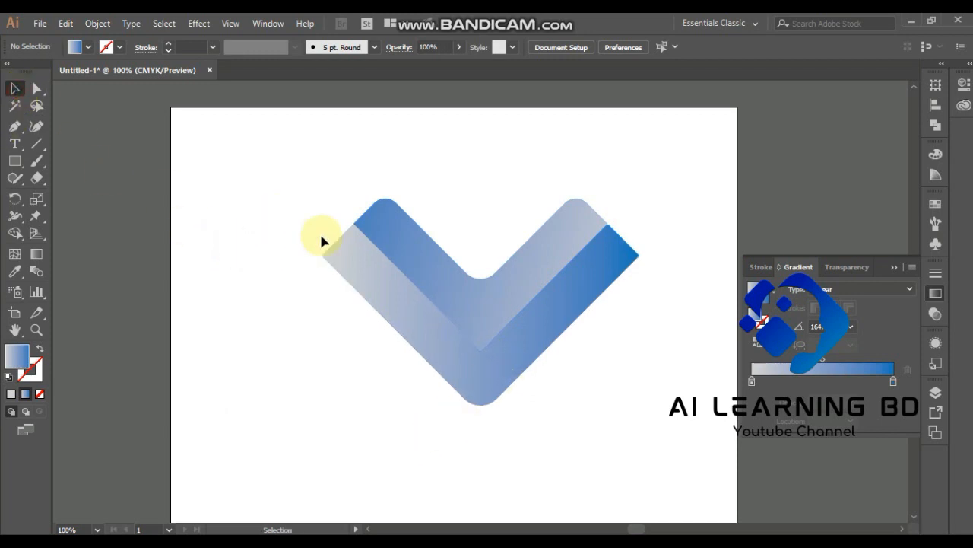
{"action": "left_click", "coordinate": [515, 365]}
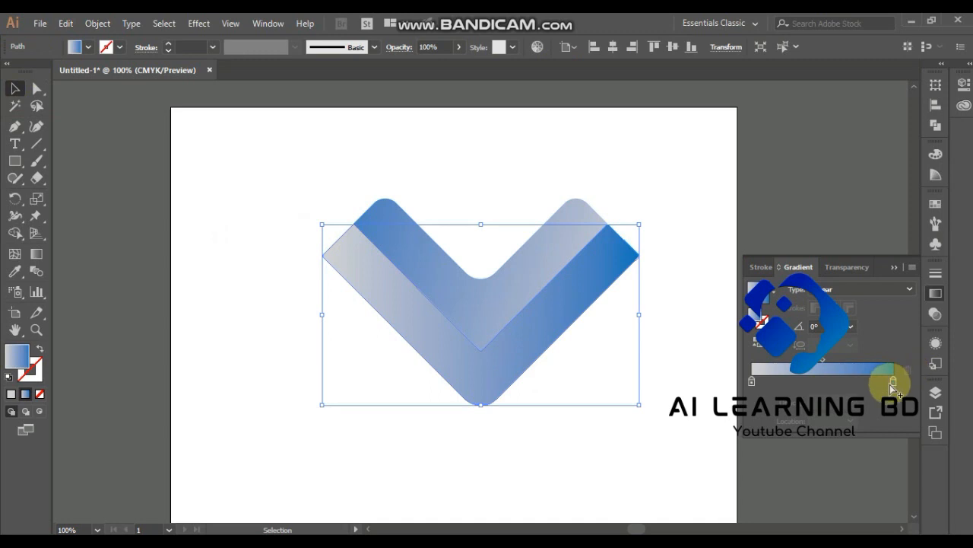
{"action": "double_click", "coordinate": [893, 382]}
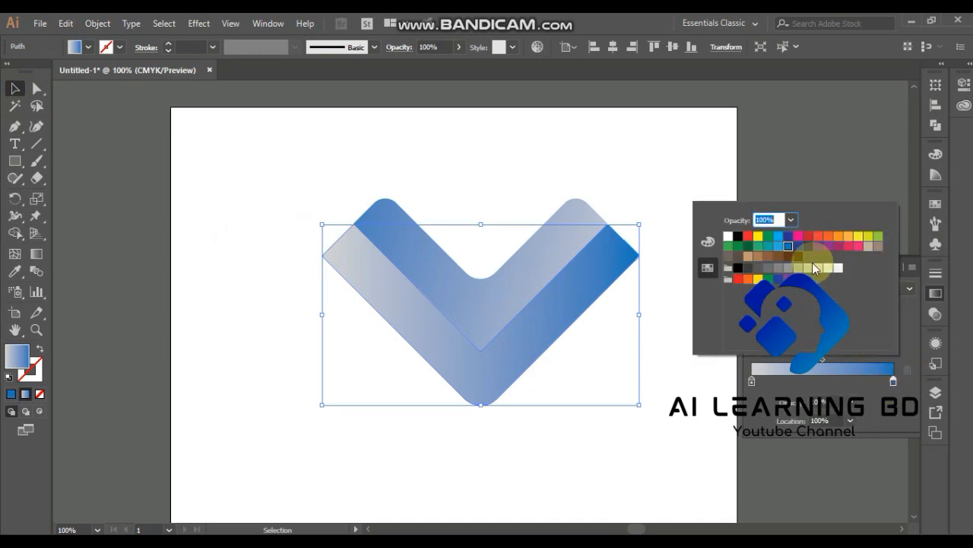
{"action": "left_click", "coordinate": [855, 247]}
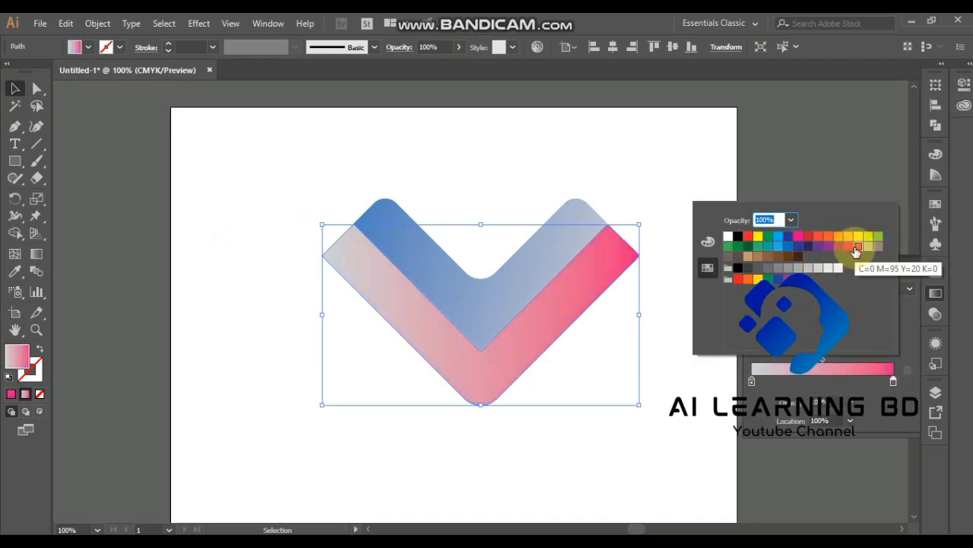
Change the light gray start stop of the lower band's gradient to a dark purple swatch
{"action": "left_click", "coordinate": [752, 380]}
{"action": "double_click", "coordinate": [752, 380]}
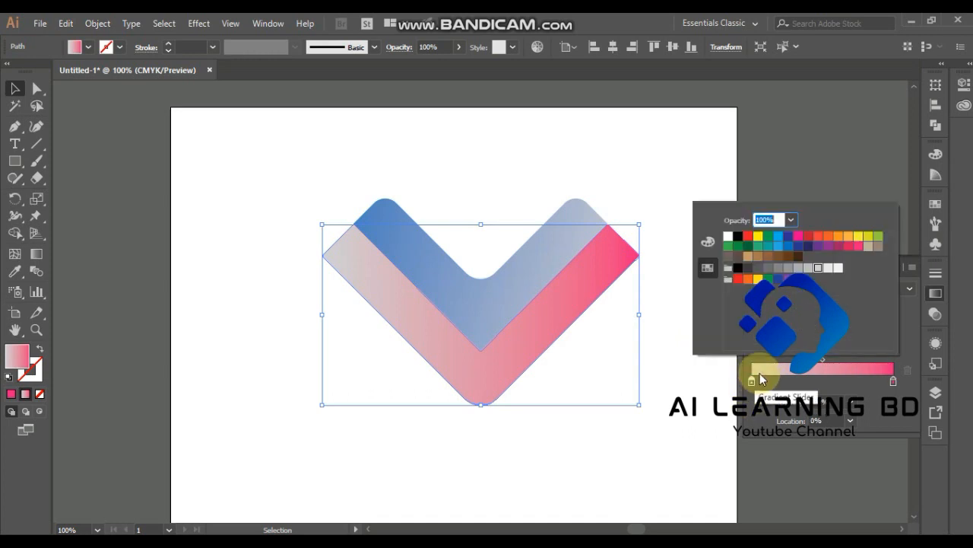
{"action": "left_click", "coordinate": [808, 268]}
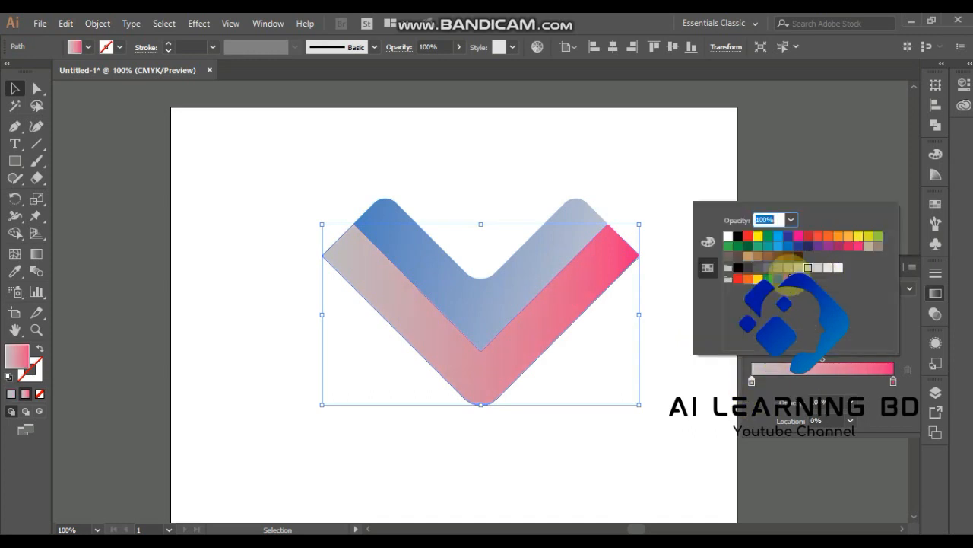
{"action": "left_click", "coordinate": [819, 251]}
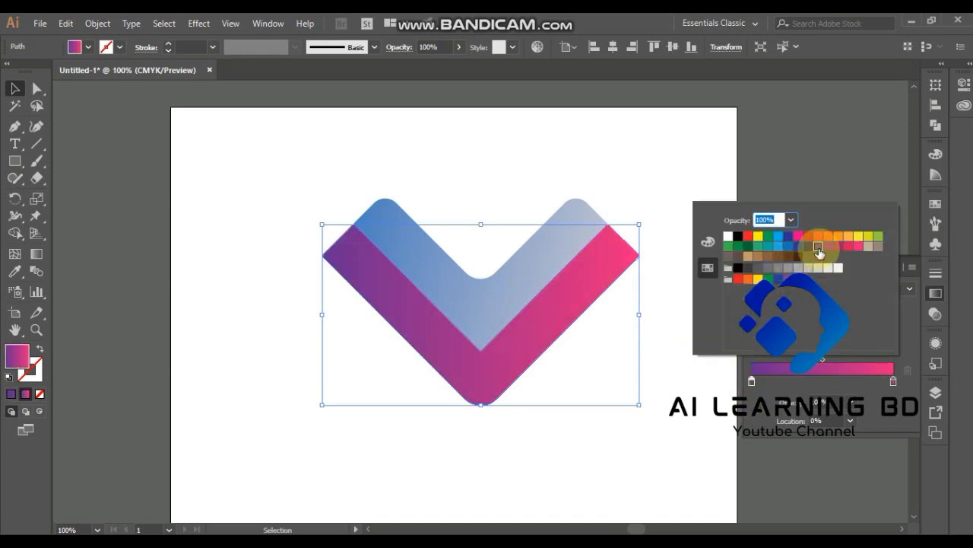
{"action": "left_click", "coordinate": [667, 346]}
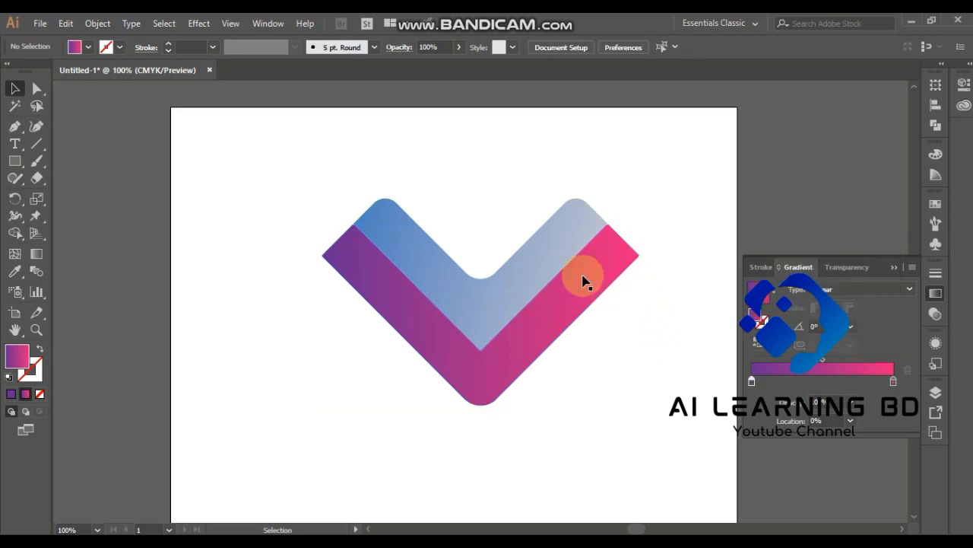
Change the blue end stop of the upper band's gradient to a magenta-purple swatch
{"action": "left_click", "coordinate": [560, 257]}
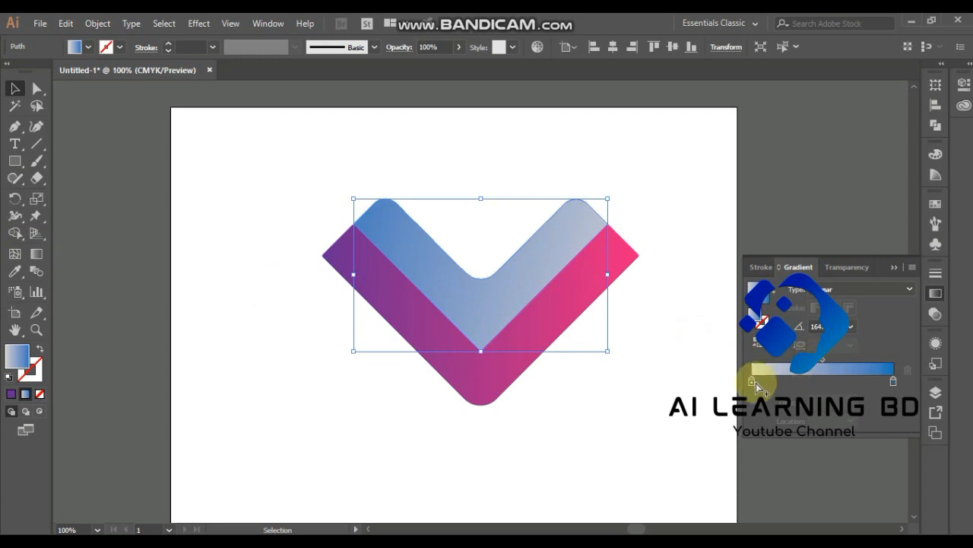
{"action": "left_click", "coordinate": [892, 380]}
{"action": "double_click", "coordinate": [891, 381]}
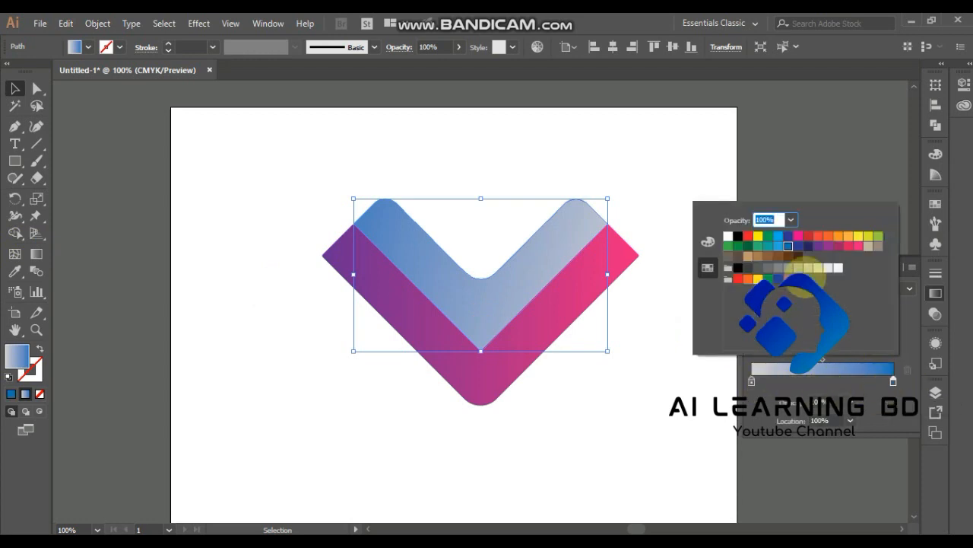
{"action": "left_click", "coordinate": [862, 252]}
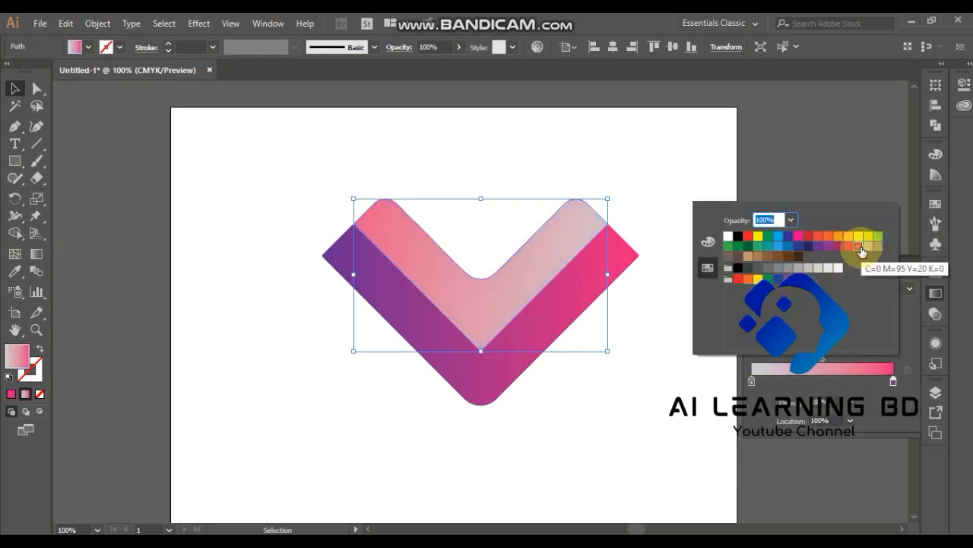
{"action": "left_click", "coordinate": [848, 248]}
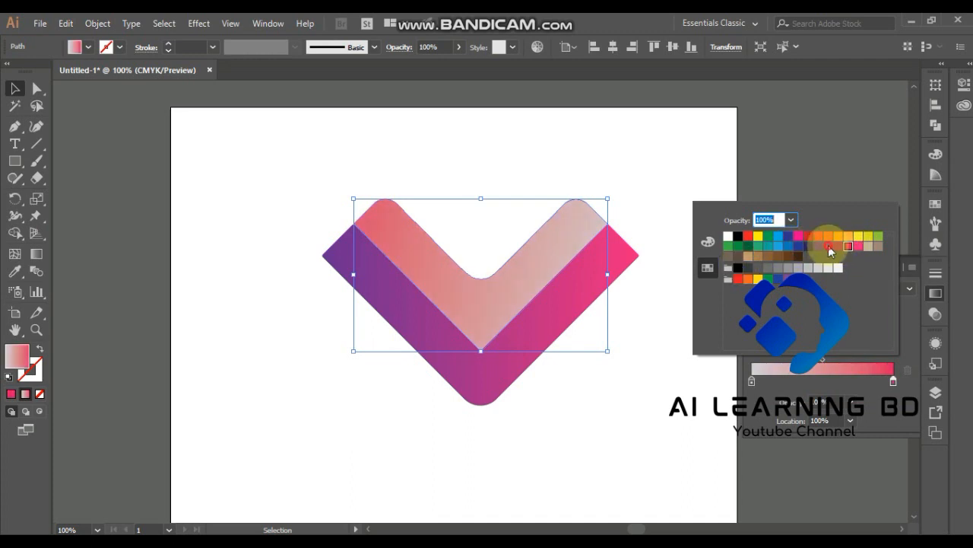
{"action": "left_click", "coordinate": [829, 248]}
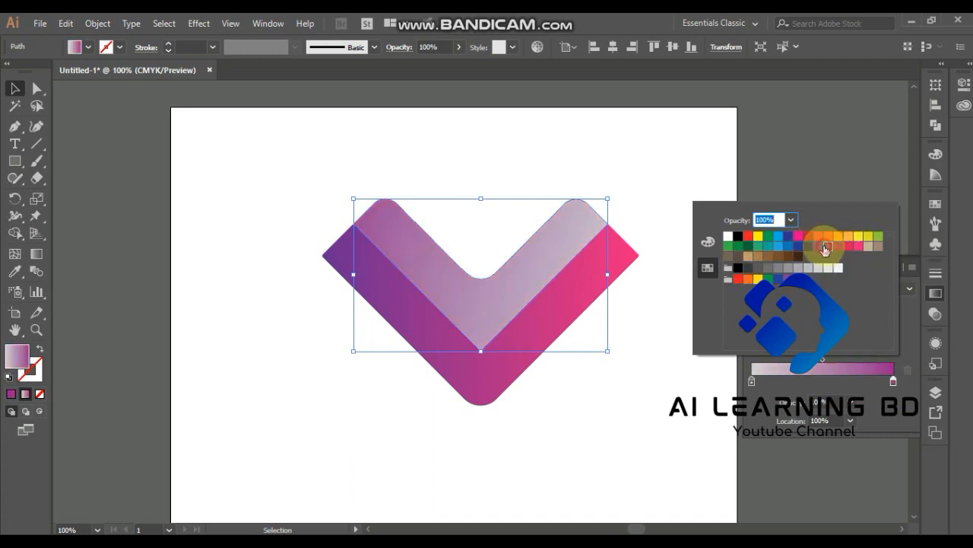
Try purple, red and pink swatches for the start stop of the upper band's gradient and settle on dark purple
{"action": "left_click", "coordinate": [750, 379]}
{"action": "double_click", "coordinate": [751, 380]}
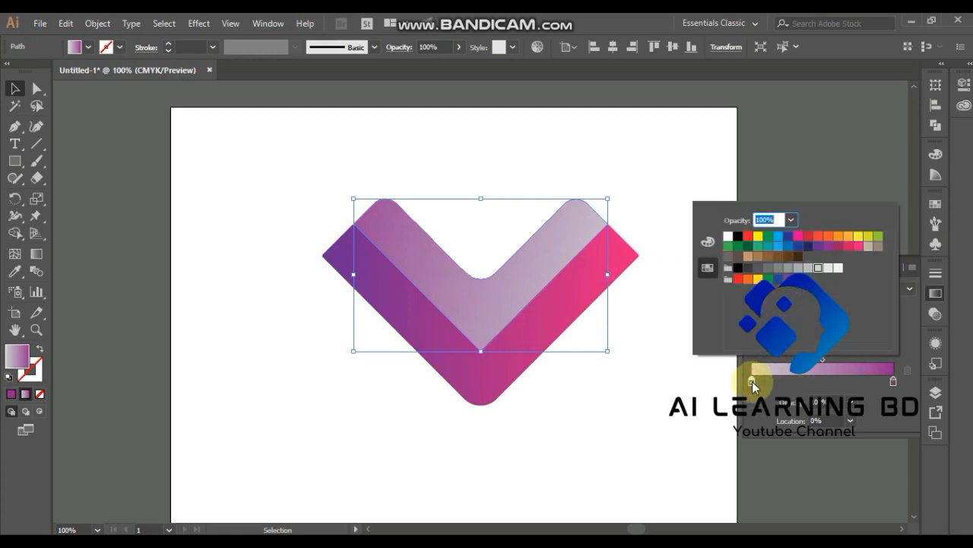
{"action": "left_click", "coordinate": [818, 251]}
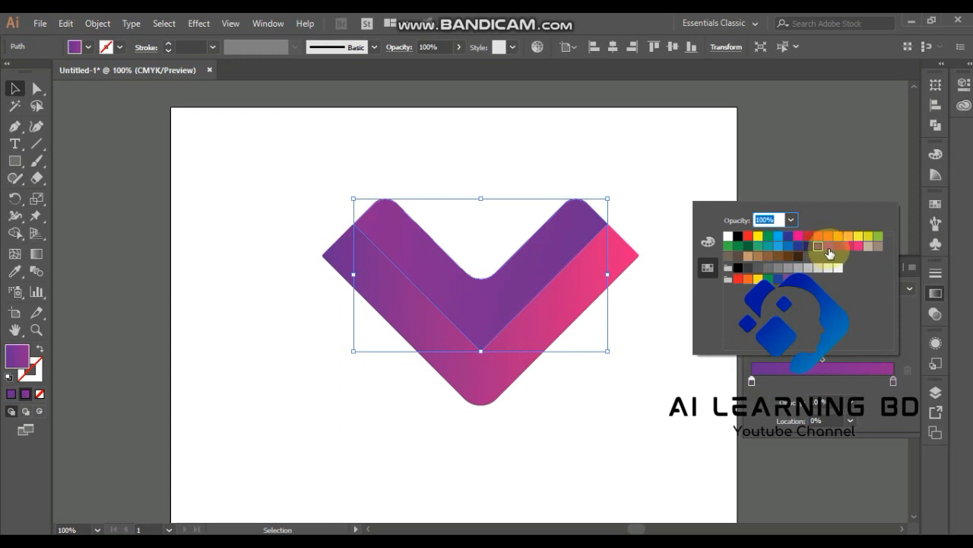
{"action": "left_click", "coordinate": [837, 248]}
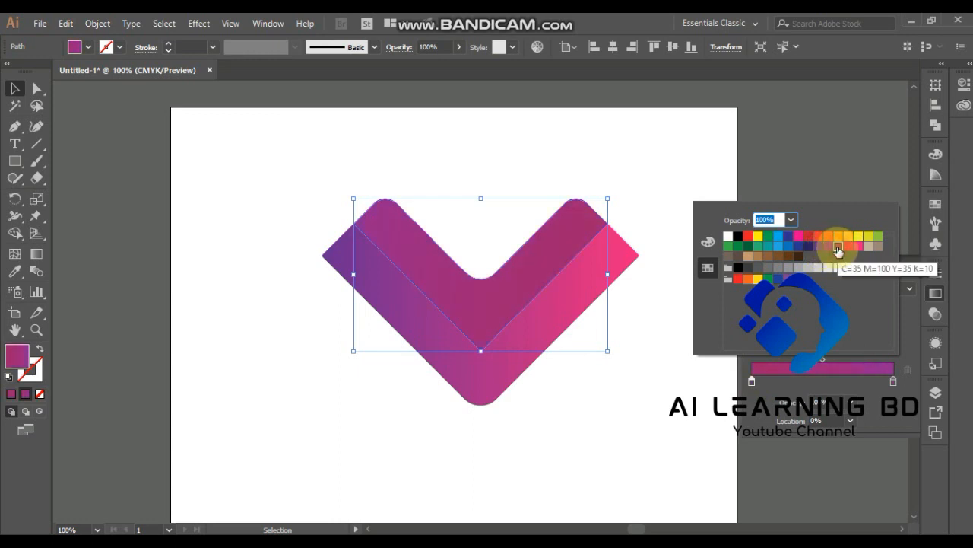
{"action": "left_click", "coordinate": [848, 247]}
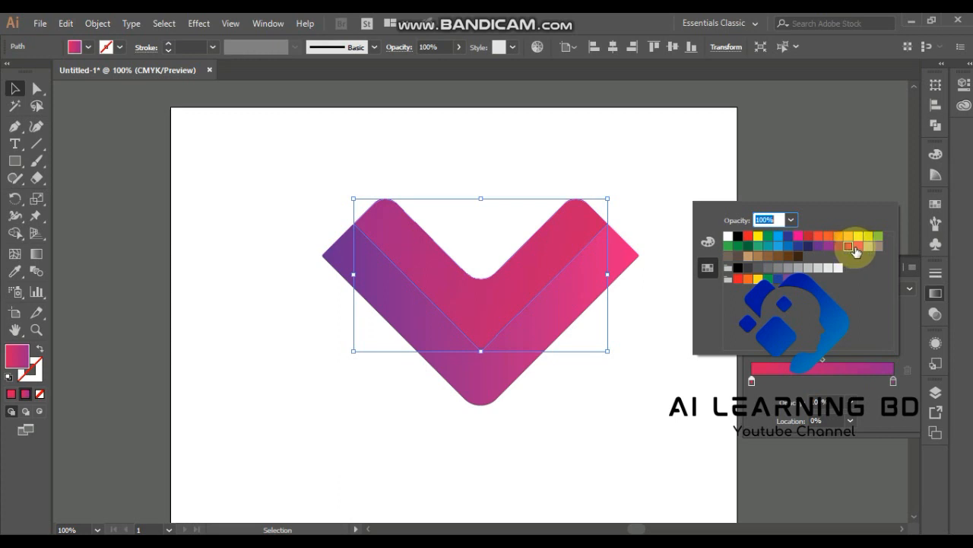
{"action": "left_click", "coordinate": [857, 247]}
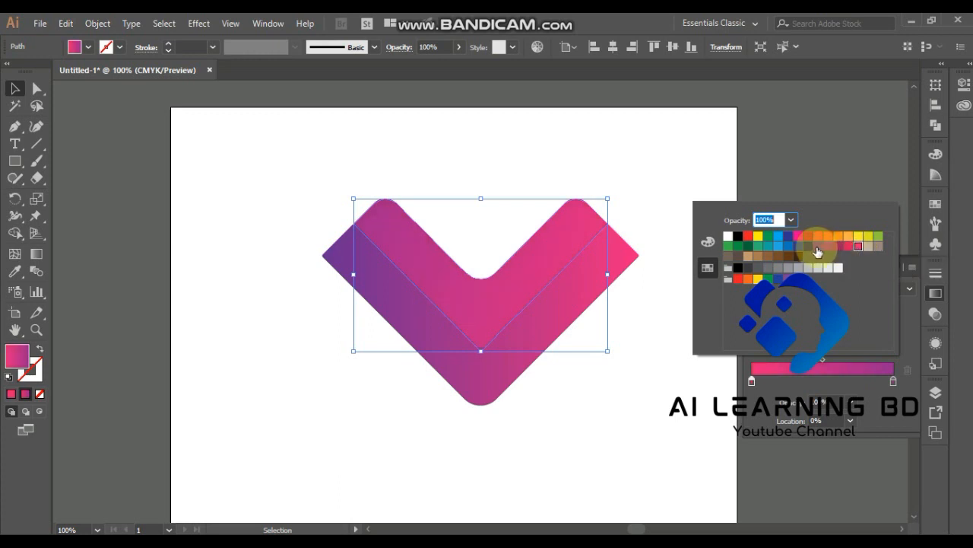
{"action": "left_click", "coordinate": [823, 251]}
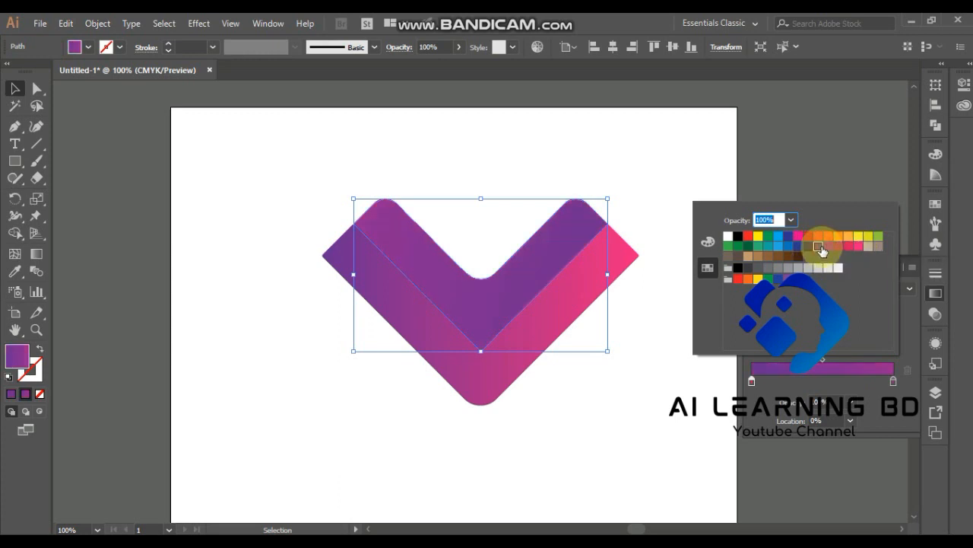
{"action": "left_click", "coordinate": [653, 326]}
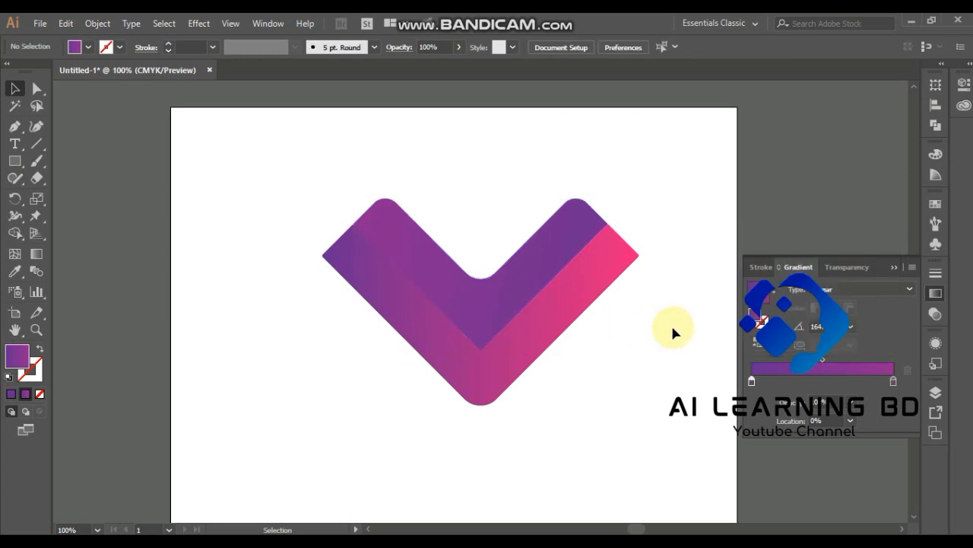
Group the two V-shaped bands and move the group slightly left on the artboard
{"action": "left_click", "coordinate": [282, 176]}
{"action": "right_click", "coordinate": [536, 311]}
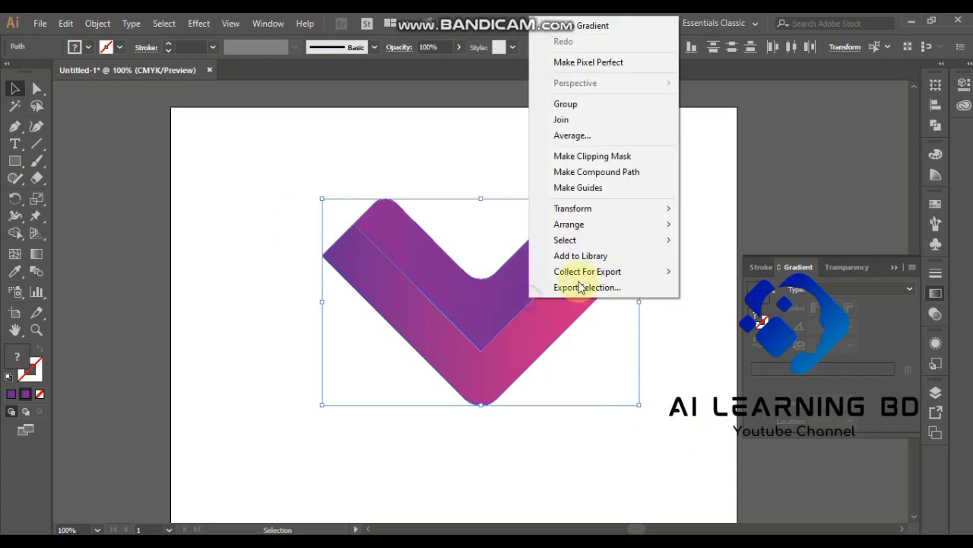
{"action": "left_click", "coordinate": [560, 102]}
{"action": "left_click", "coordinate": [679, 291]}
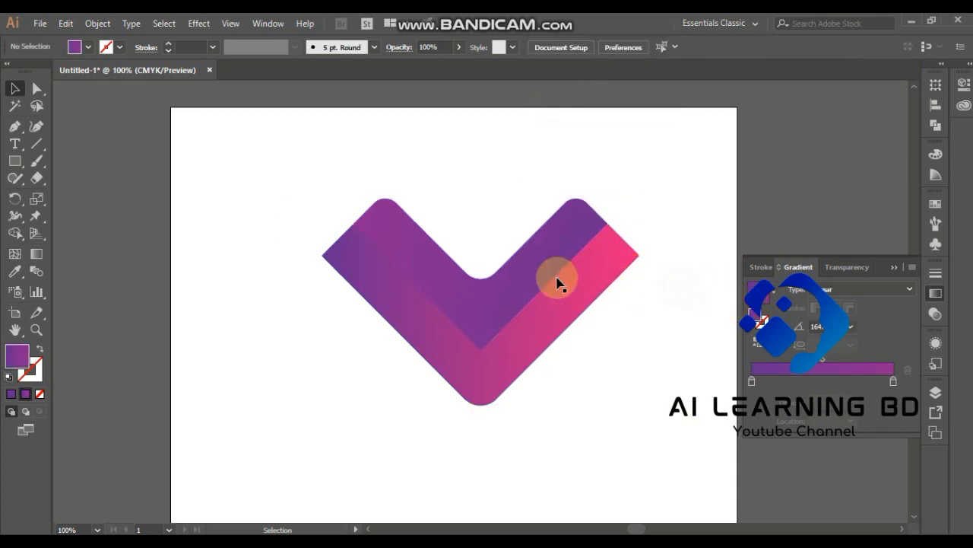
{"action": "left_click_drag", "start_coordinate": [559, 263], "coordinate": [514, 259]}
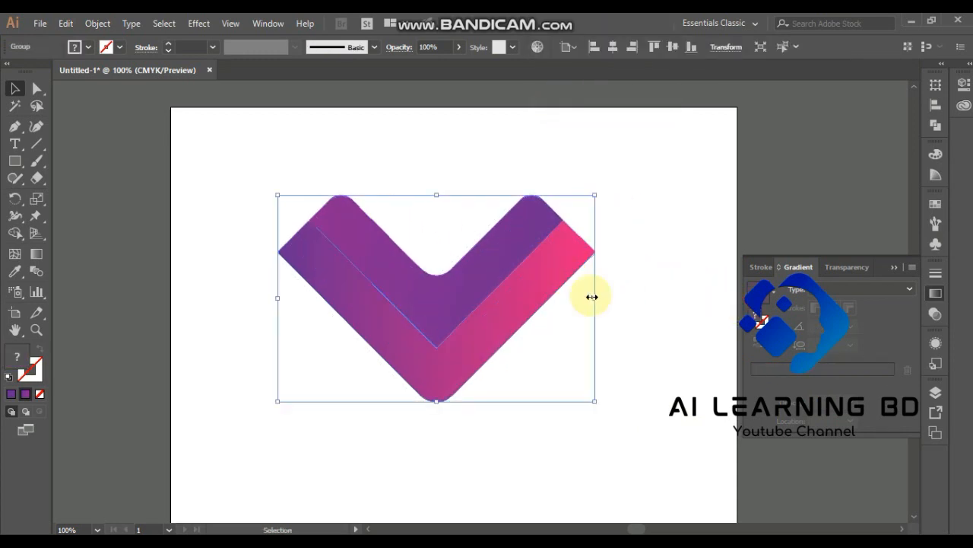
{"action": "left_click", "coordinate": [642, 319]}
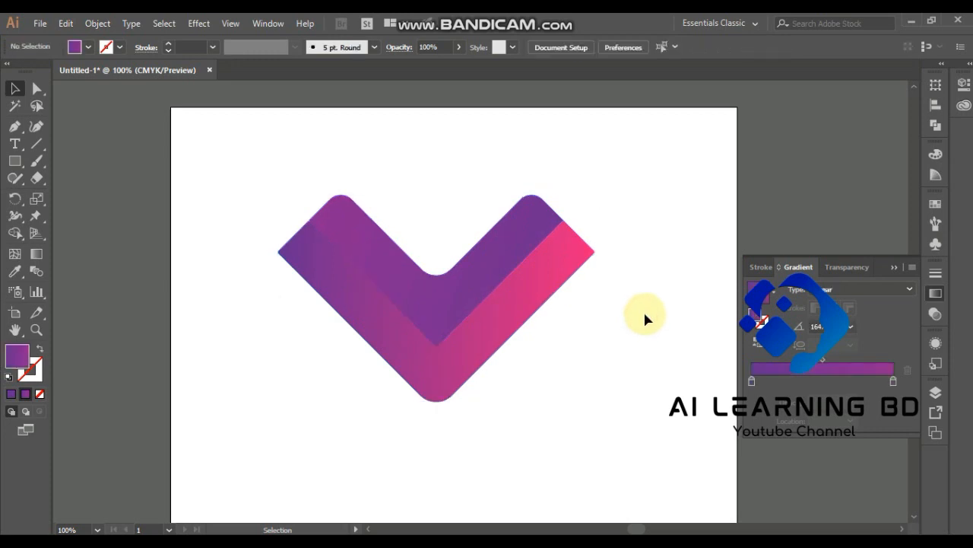
Ungroup the mark and stretch the upper band upward, leaving its bottom tip in place
{"action": "left_click", "coordinate": [436, 292]}
{"action": "right_click", "coordinate": [435, 288]}
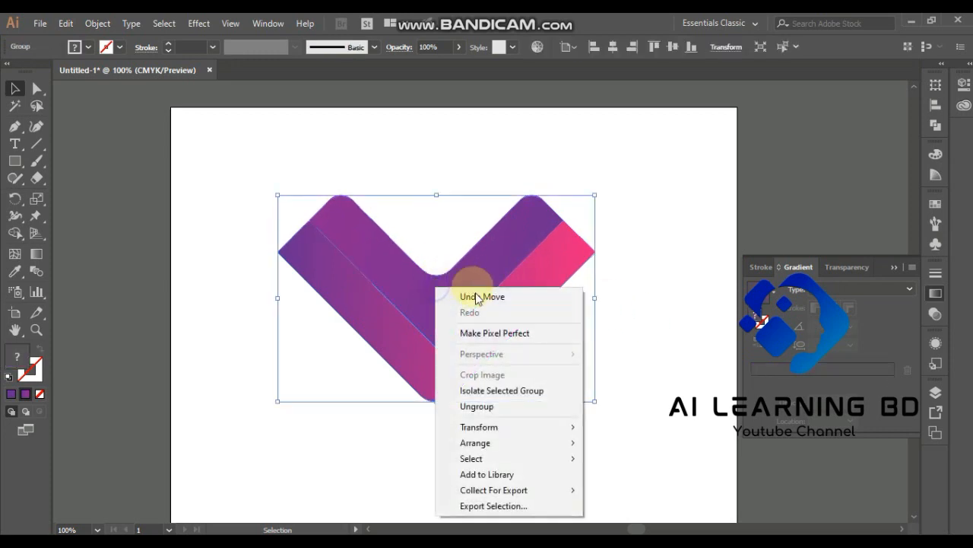
{"action": "left_click", "coordinate": [479, 406]}
{"action": "left_click", "coordinate": [461, 276]}
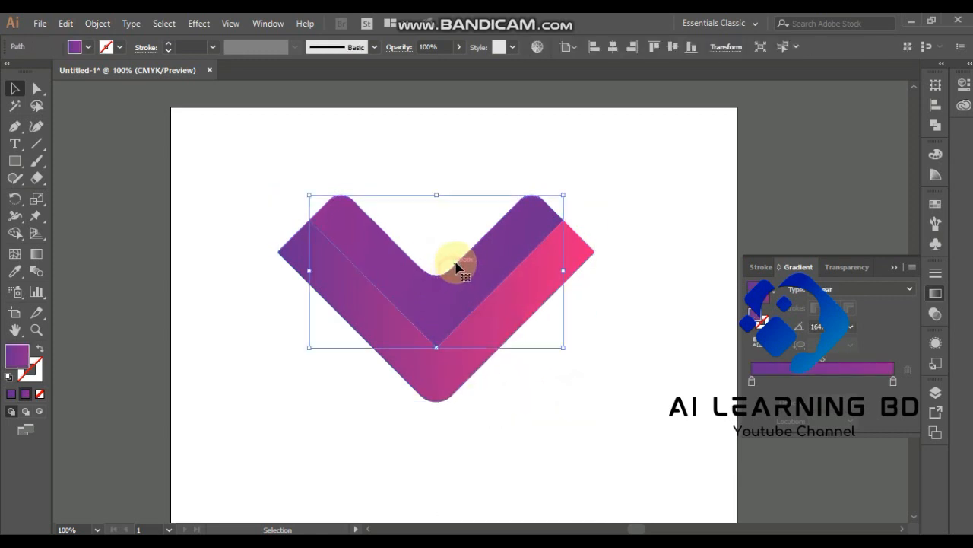
{"action": "left_click_drag", "start_coordinate": [438, 195], "coordinate": [441, 160]}
{"action": "left_click", "coordinate": [596, 220]}
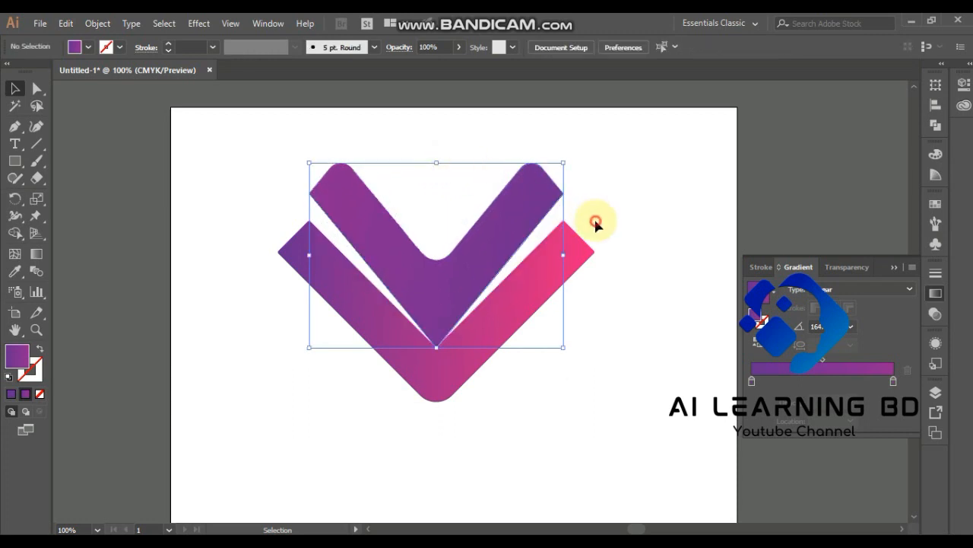
Round the bottom tip of the upper band with a corner radius of about 34 px
{"action": "left_click", "coordinate": [471, 290]}
{"action": "left_click", "coordinate": [37, 88]}
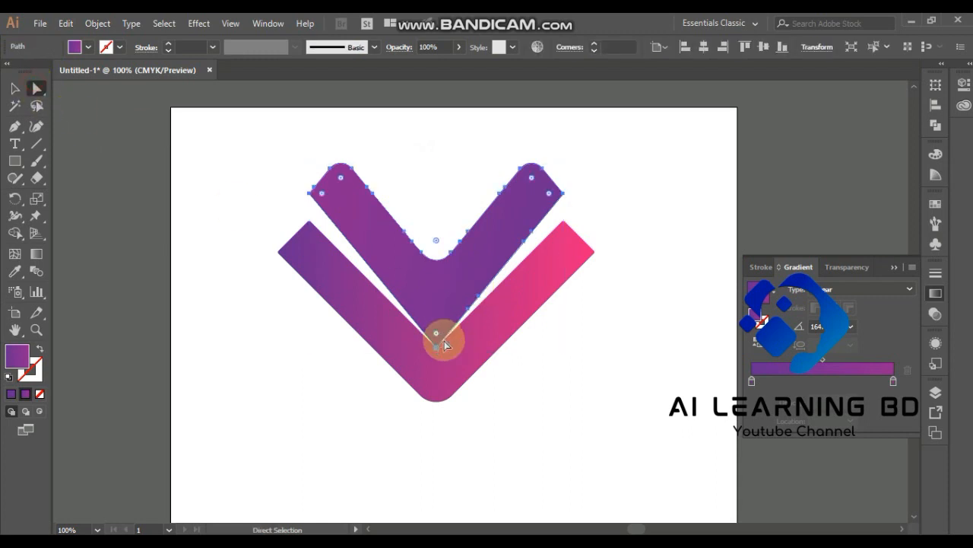
{"action": "left_click", "coordinate": [438, 346]}
{"action": "left_click_drag", "start_coordinate": [437, 333], "coordinate": [442, 311]}
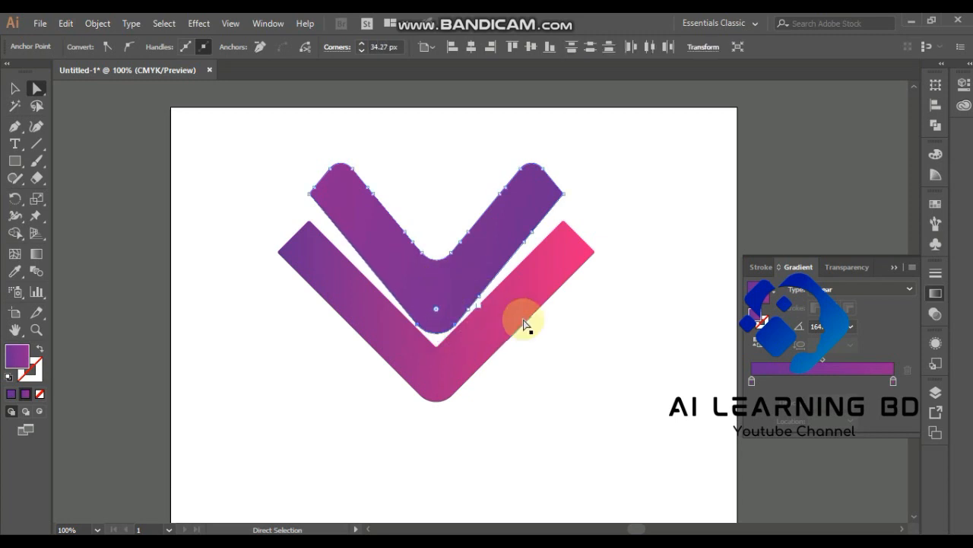
{"action": "left_click", "coordinate": [588, 355]}
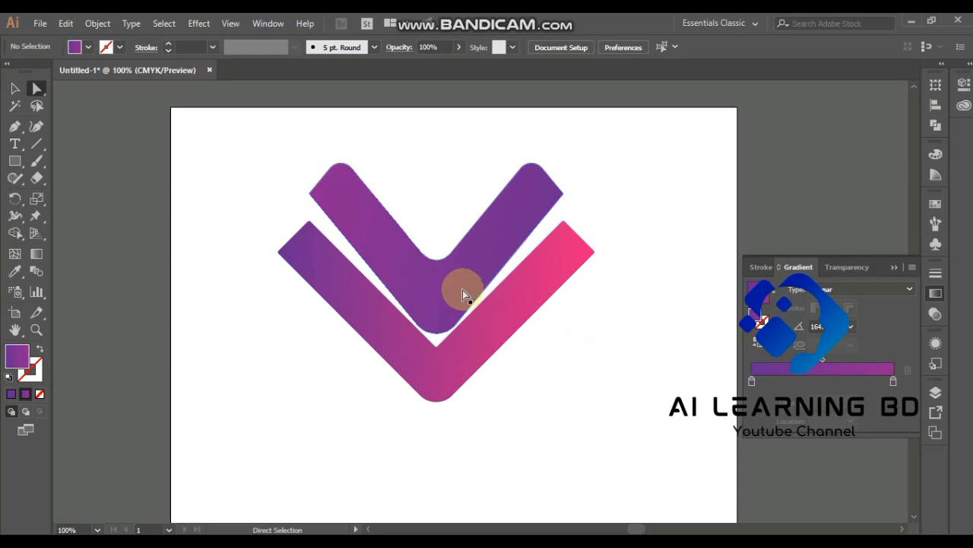
Move the upper band straight down so that its rounded tip overlaps the lower band
{"action": "left_click", "coordinate": [15, 89]}
{"action": "left_click_drag", "start_coordinate": [442, 306], "coordinate": [442, 320]}
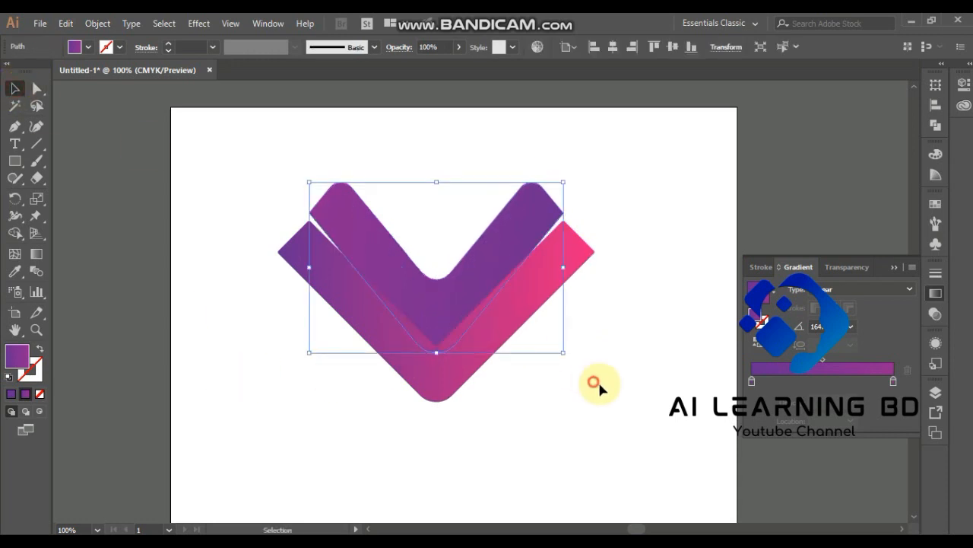
Undo the stretching, tip rounding and downward move of the upper band
{"action": "left_click", "coordinate": [603, 378]}
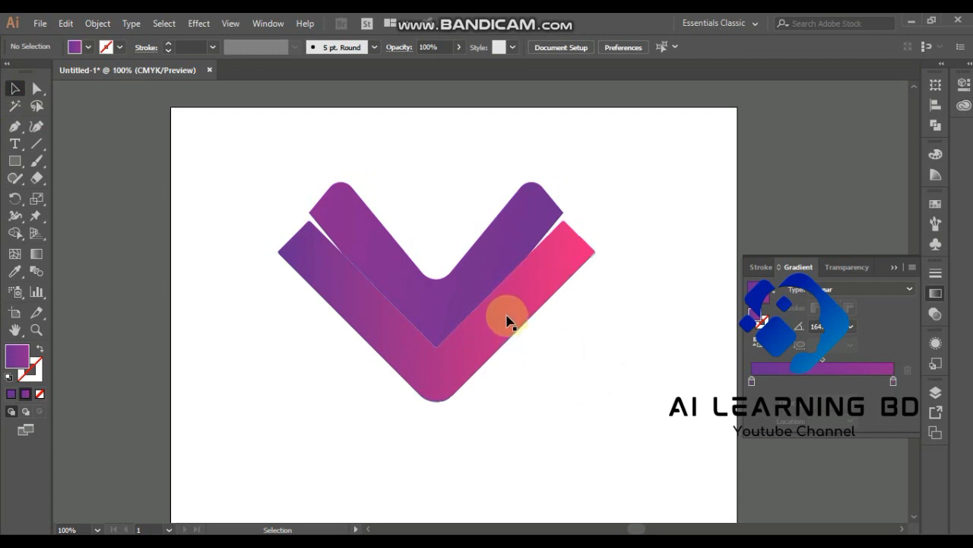
{"action": "key", "text": "ctrl+z"}
{"action": "key", "text": "ctrl+z"}
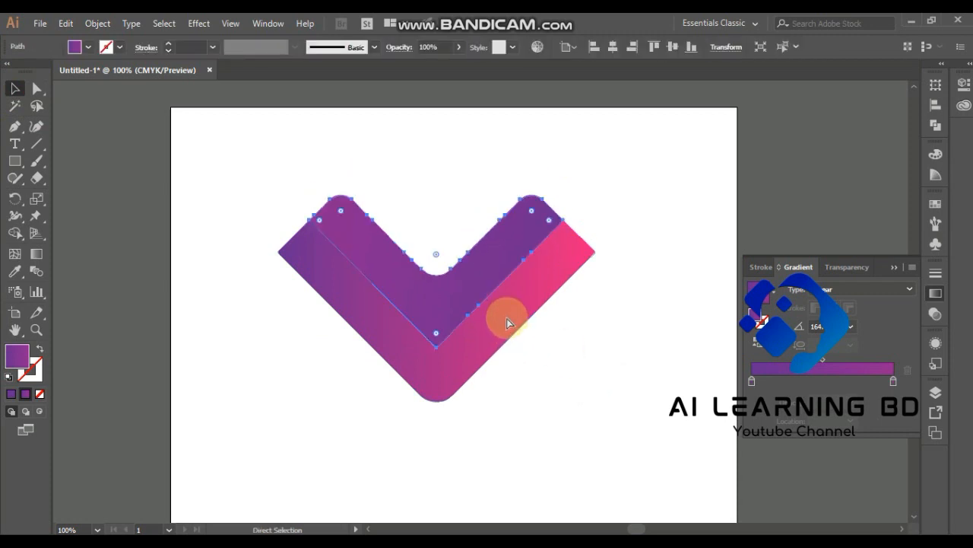
{"action": "left_click", "coordinate": [581, 355]}
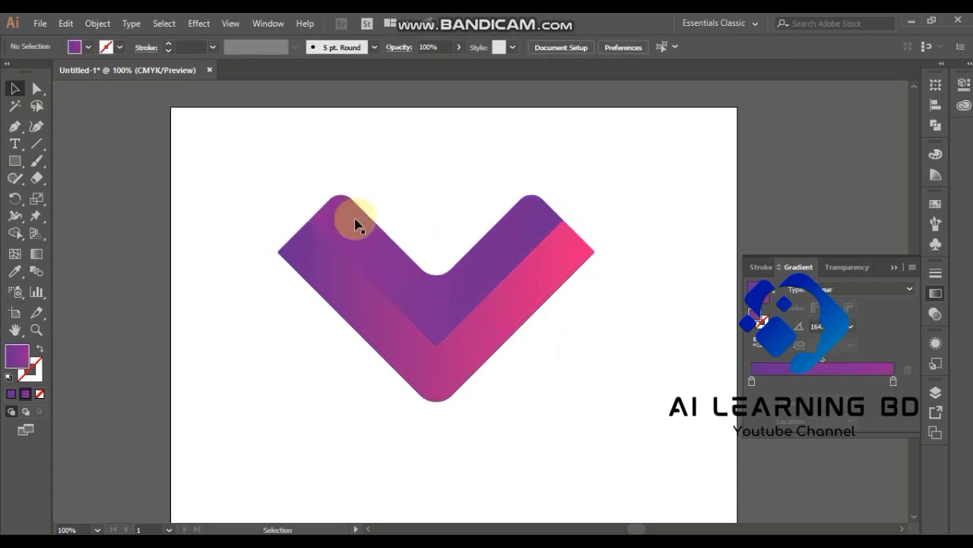
{"action": "left_click", "coordinate": [254, 199]}
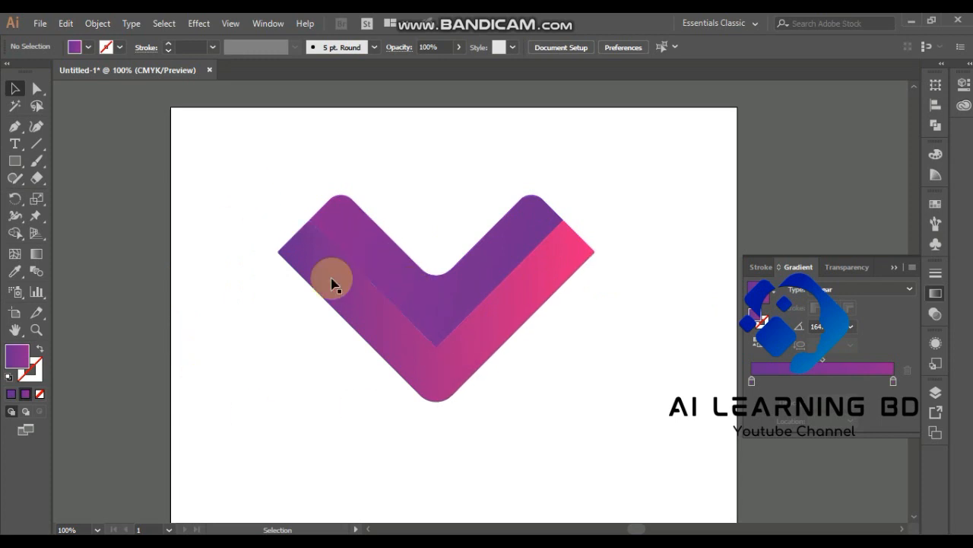
Stretch the grouped mark vertically about its centre to make the V taller and steeper
{"action": "left_click", "coordinate": [434, 403]}
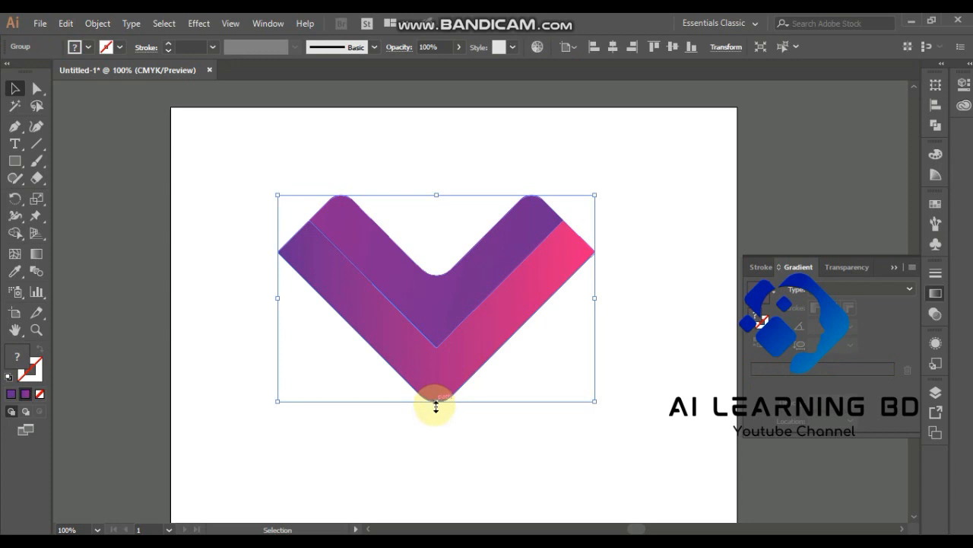
{"action": "left_click_drag", "start_coordinate": [435, 404], "coordinate": [436, 429]}
{"action": "left_click", "coordinate": [616, 382]}
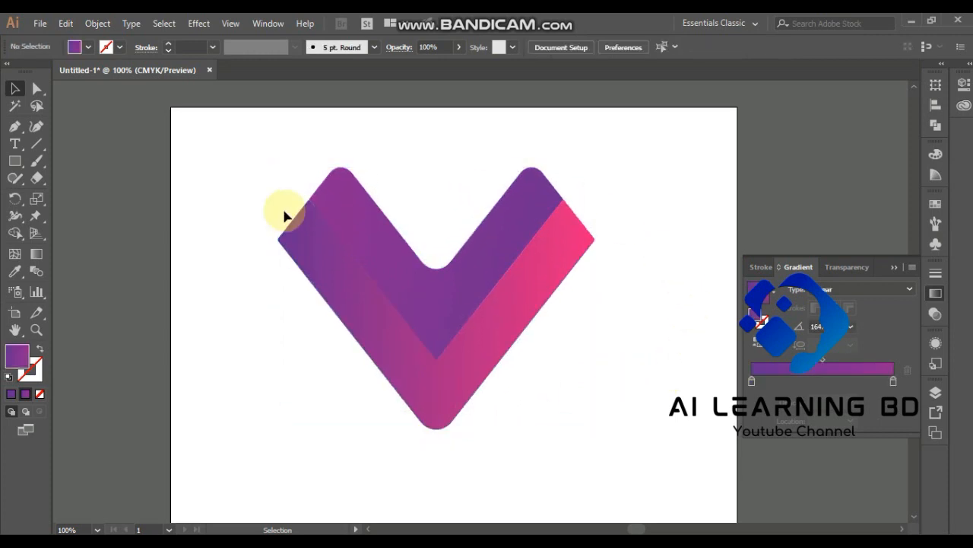
Create a copy of the grouped mark reflected across the horizontal axis through its centre
{"action": "left_click", "coordinate": [496, 258]}
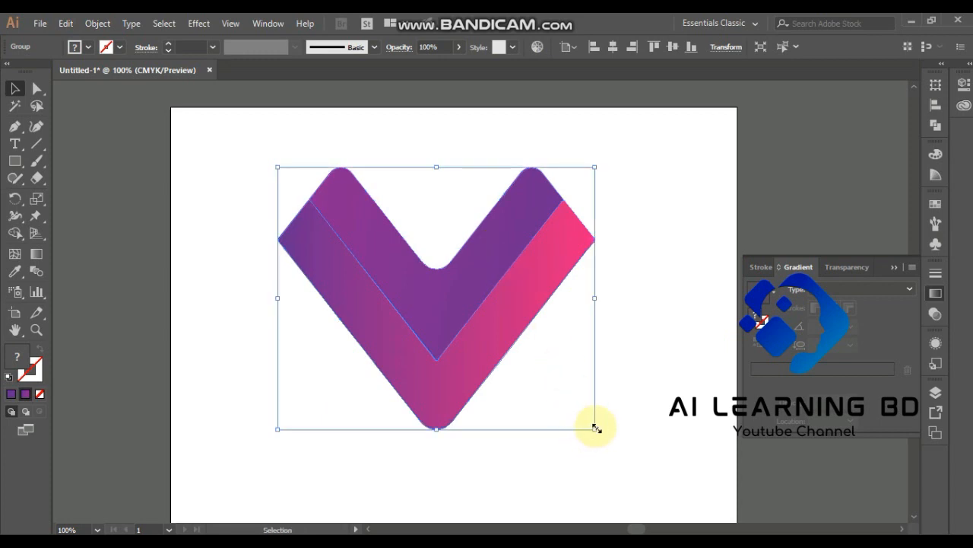
{"action": "mouse_move", "coordinate": [593, 429]}
{"action": "left_mouse_down"}
{"action": "mouse_move", "coordinate": [586, 414]}
{"action": "mouse_move", "coordinate": [493, 387]}
{"action": "mouse_move", "coordinate": [596, 419]}
{"action": "mouse_move", "coordinate": [659, 415]}
{"action": "mouse_move", "coordinate": [609, 456]}
{"action": "mouse_move", "coordinate": [587, 428]}
{"action": "left_mouse_up"}
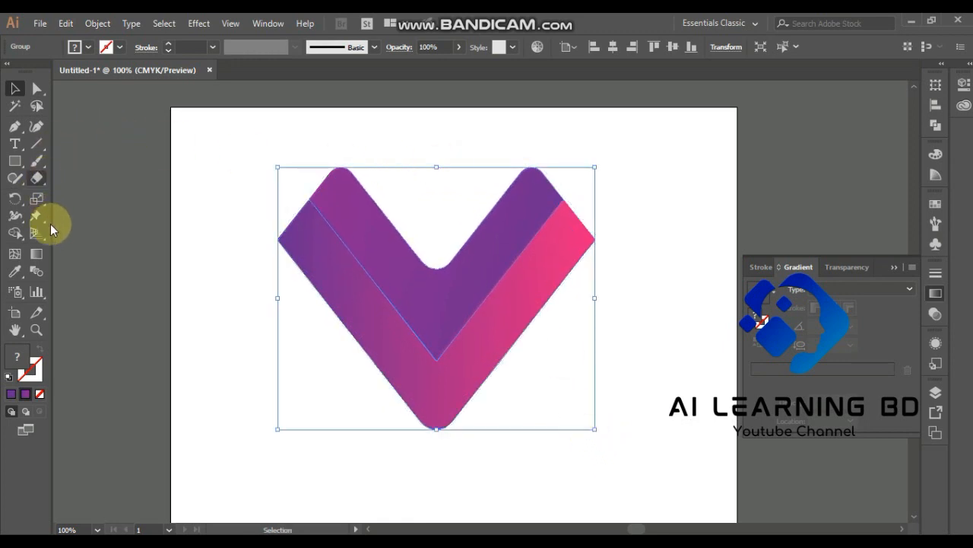
{"action": "left_click_drag", "start_coordinate": [16, 199], "coordinate": [57, 215]}
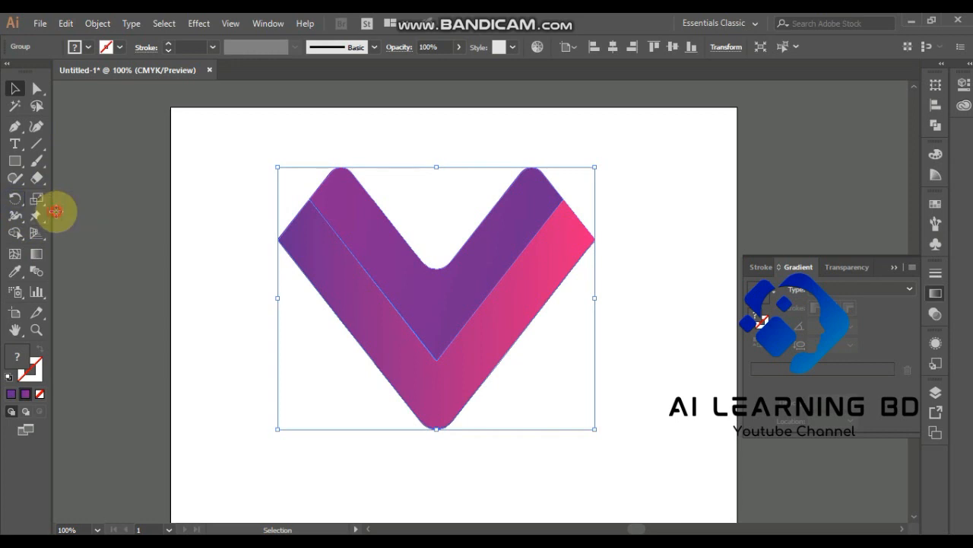
{"action": "left_click", "coordinate": [437, 299], "text": "alt"}
{"action": "left_click", "coordinate": [656, 187]}
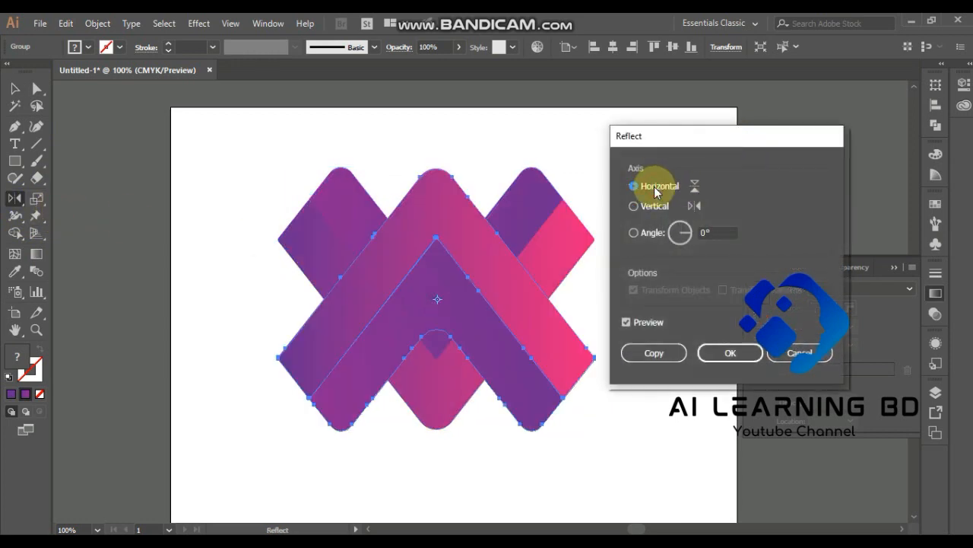
{"action": "left_click", "coordinate": [677, 353]}
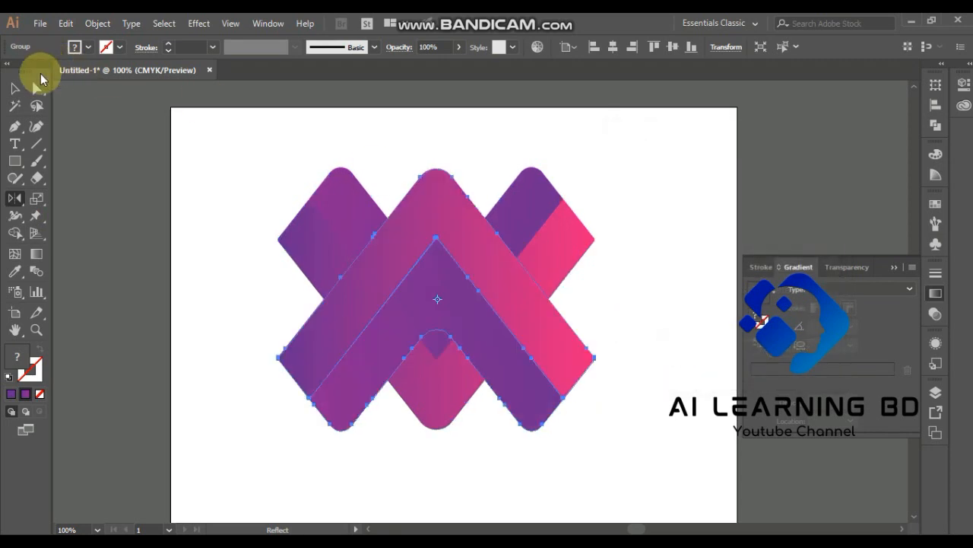
Move the reflected copy down until its peak sits at the bottom tip of the original mark
{"action": "left_click", "coordinate": [14, 89]}
{"action": "left_click", "coordinate": [670, 291]}
{"action": "scroll", "coordinate": [671, 291], "scroll_direction": "down", "scroll_amount": 1}
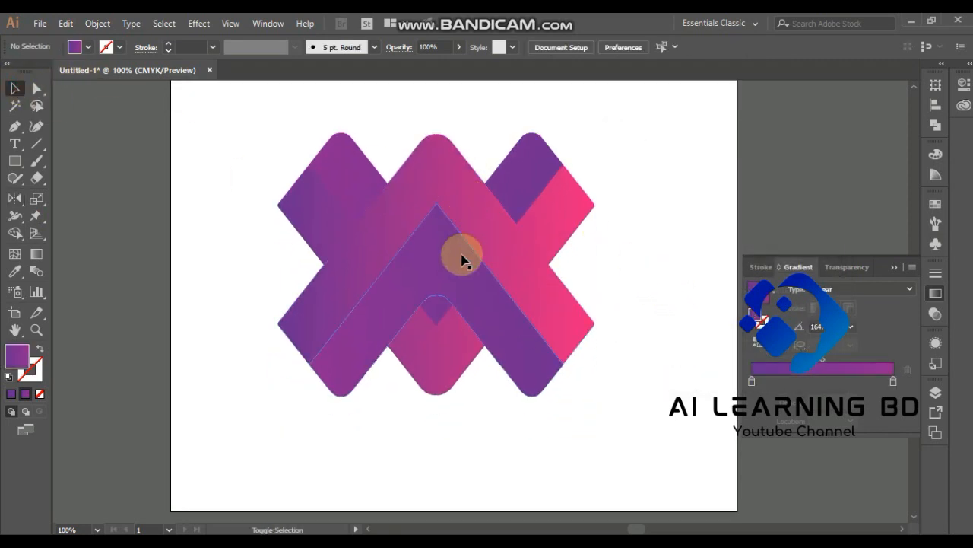
{"action": "left_click", "coordinate": [463, 213]}
{"action": "left_click_drag", "start_coordinate": [463, 213], "coordinate": [474, 117]}
{"action": "scroll", "coordinate": [587, 387], "scroll_direction": "up", "scroll_amount": 2}
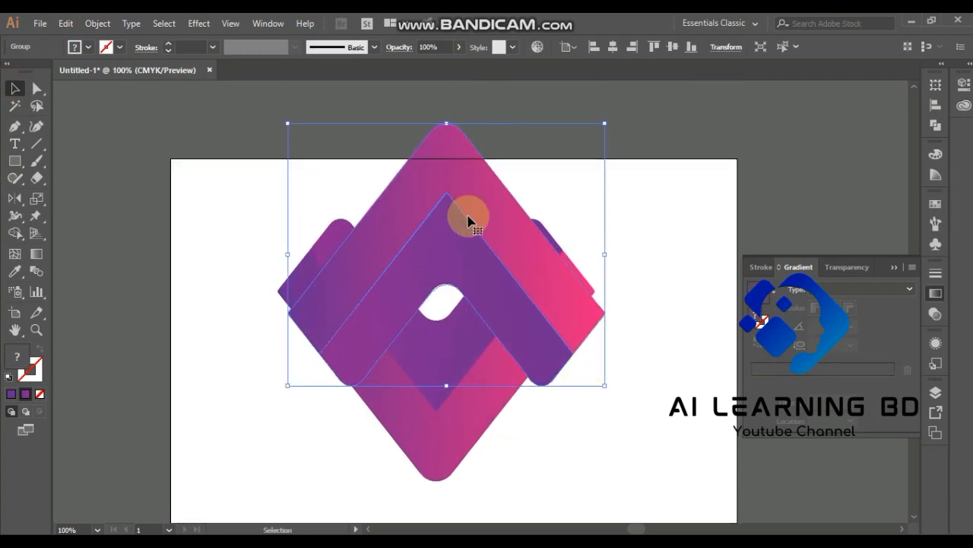
{"action": "left_click_drag", "start_coordinate": [468, 220], "coordinate": [480, 348]}
{"action": "scroll", "coordinate": [552, 391], "scroll_direction": "down", "scroll_amount": 3}
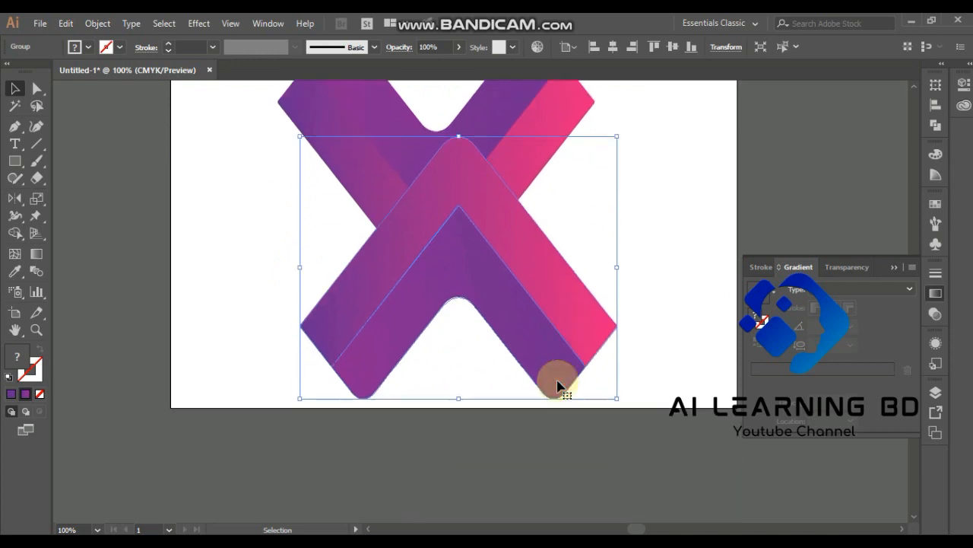
{"action": "scroll", "coordinate": [557, 386], "scroll_direction": "down", "scroll_amount": 1}
{"action": "left_click_drag", "start_coordinate": [500, 195], "coordinate": [499, 312]}
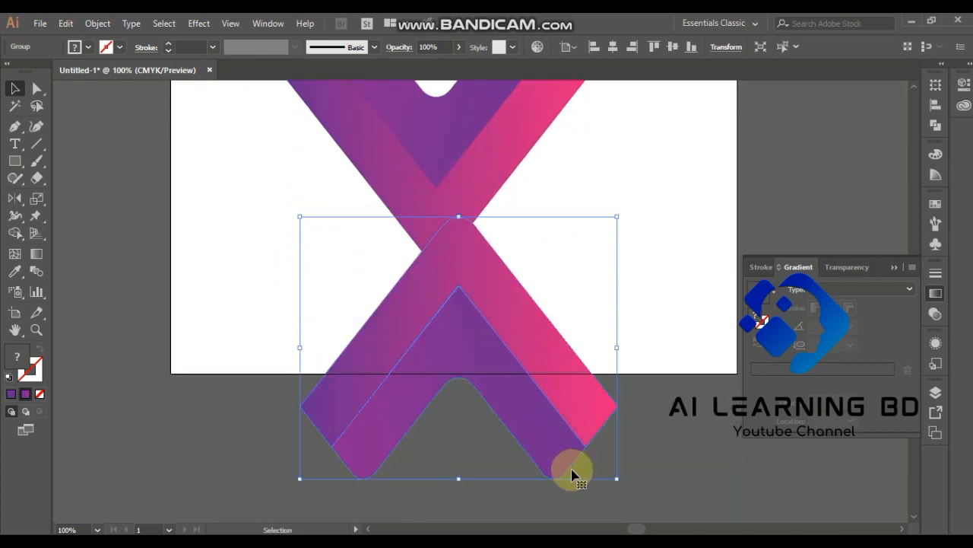
Shrink the reflected copy proportionally and centre it directly beneath the original mark's bottom tip
{"action": "left_click_drag", "start_coordinate": [616, 482], "coordinate": [587, 454]}
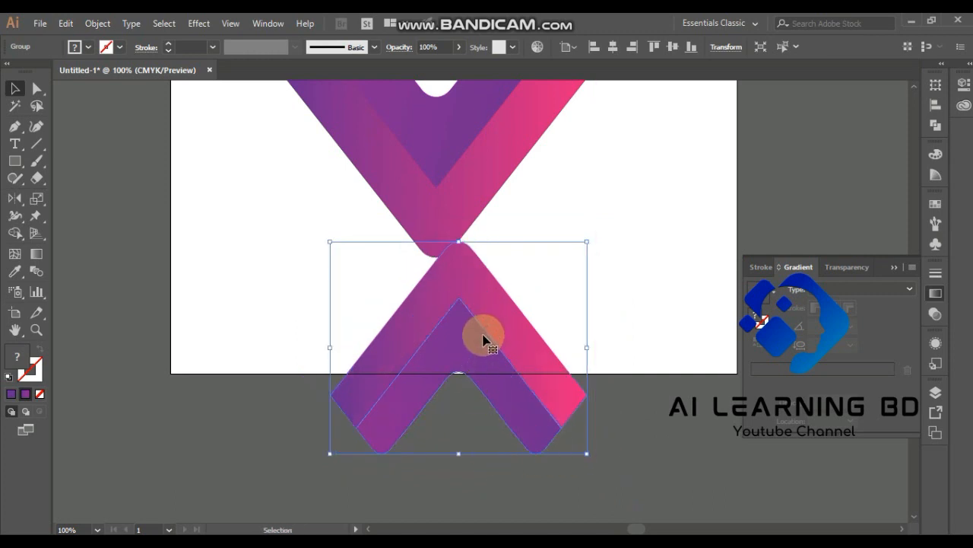
{"action": "left_click_drag", "start_coordinate": [482, 337], "coordinate": [461, 348]}
{"action": "left_click", "coordinate": [584, 223]}
{"action": "left_click", "coordinate": [433, 209]}
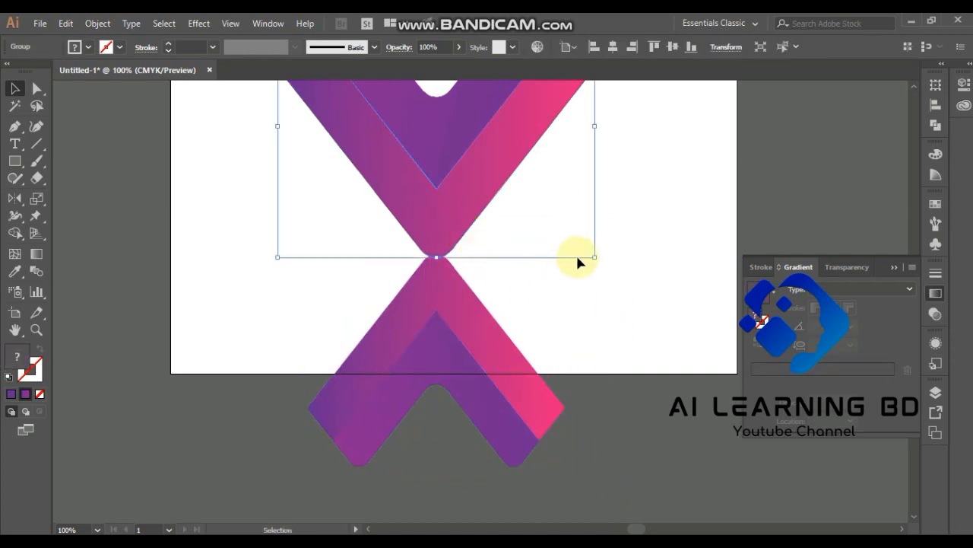
{"action": "left_click_drag", "start_coordinate": [594, 256], "coordinate": [559, 209]}
{"action": "left_click", "coordinate": [560, 224]}
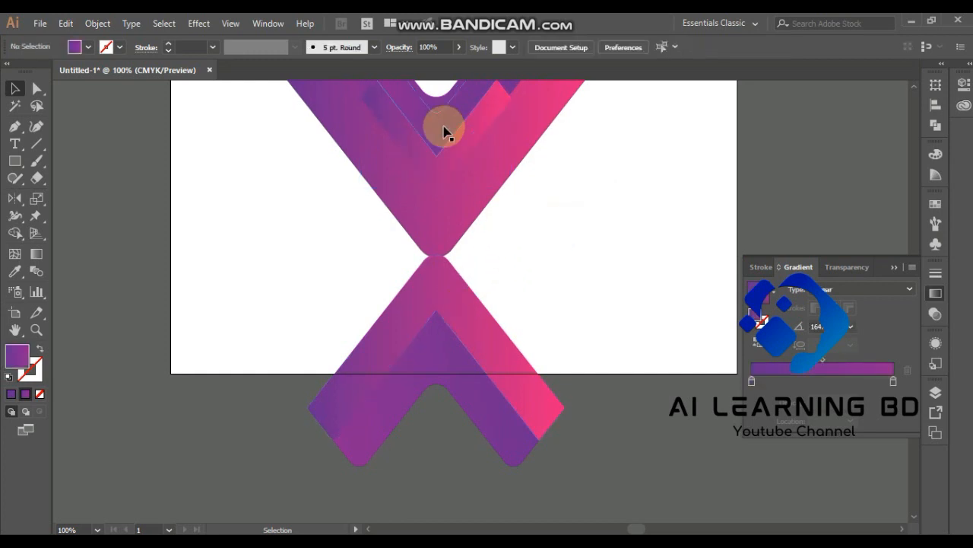
{"action": "left_click_drag", "start_coordinate": [444, 130], "coordinate": [454, 143]}
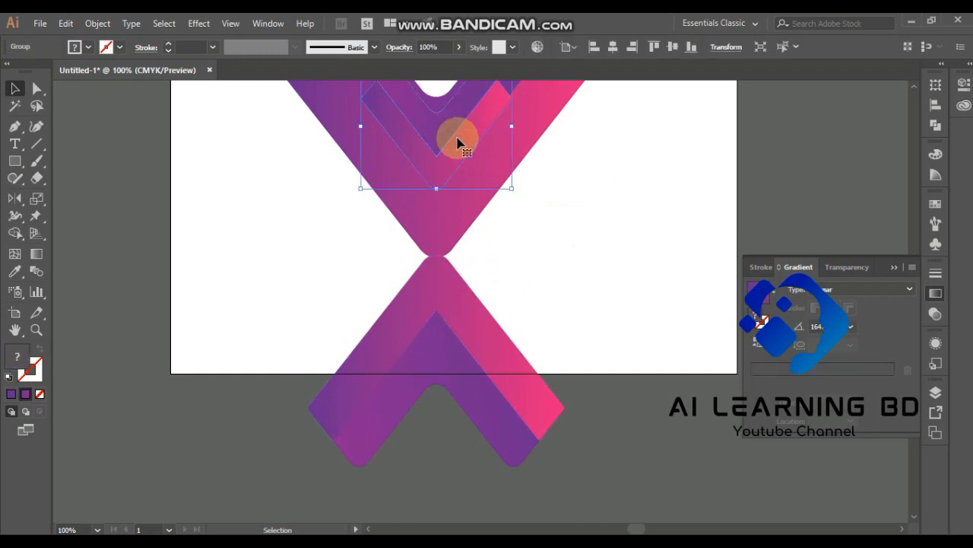
{"action": "key", "text": "ctrl+shift+bracketleft"}
{"action": "left_click", "coordinate": [512, 185]}
Shrink the original V mark proportionally about its centre to roughly half its size
{"action": "left_click", "coordinate": [498, 167]}
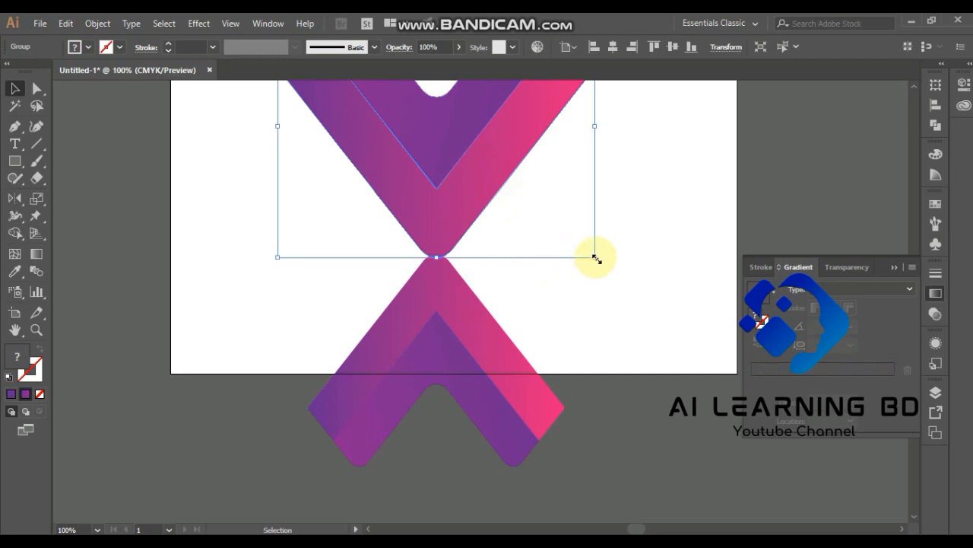
{"action": "left_click_drag", "start_coordinate": [597, 259], "coordinate": [548, 198]}
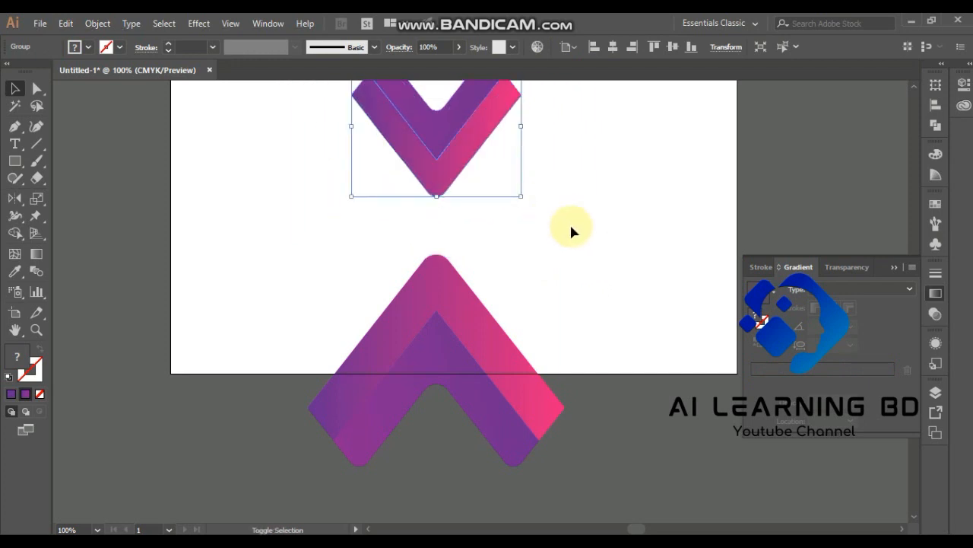
{"action": "left_click", "coordinate": [580, 235]}
Scale the reflected copy to the same width as the original mark and place it just below its tip
{"action": "scroll", "coordinate": [471, 289], "scroll_direction": "up", "scroll_amount": 2}
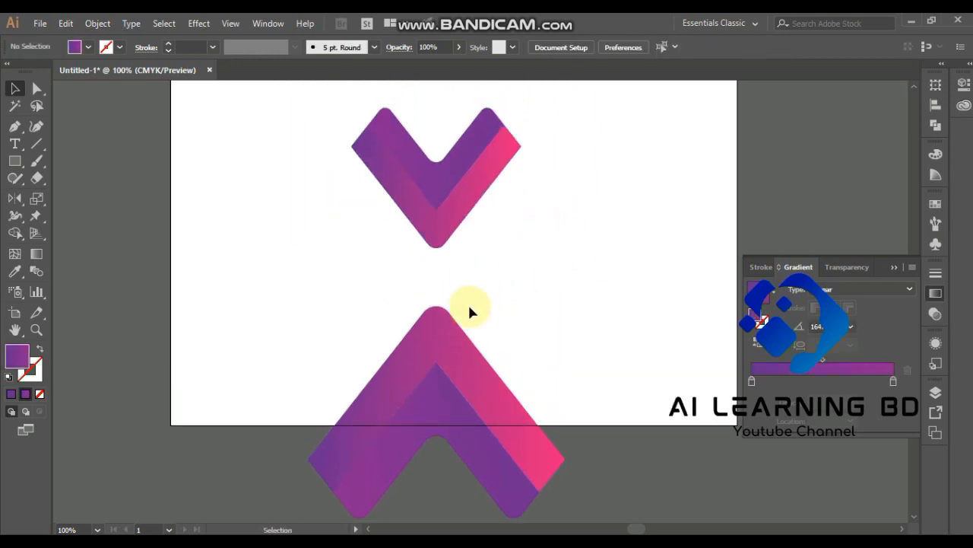
{"action": "left_click_drag", "start_coordinate": [430, 374], "coordinate": [433, 320]}
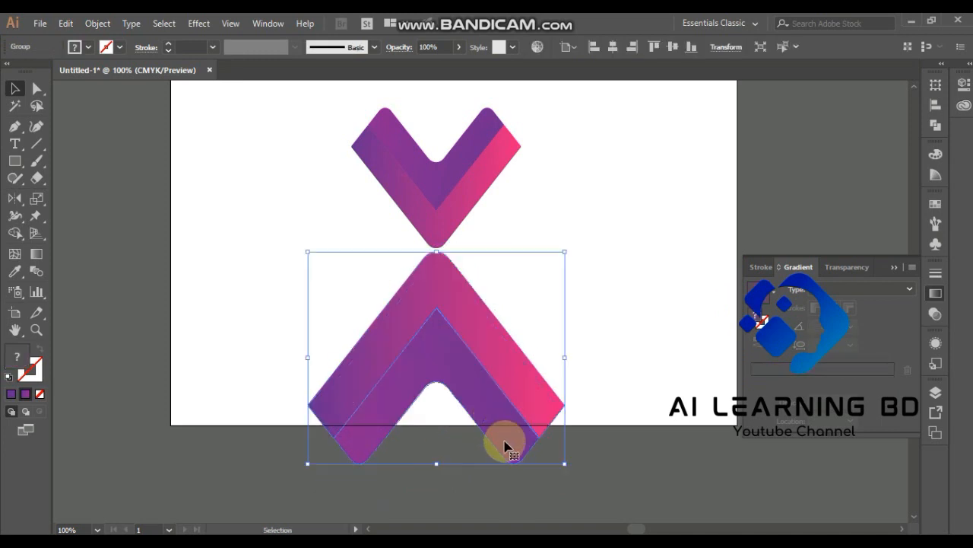
{"action": "left_click_drag", "start_coordinate": [563, 463], "coordinate": [521, 427]}
{"action": "left_click_drag", "start_coordinate": [469, 352], "coordinate": [474, 326]}
{"action": "left_click", "coordinate": [539, 304]}
{"action": "left_click", "coordinate": [542, 311]}
Lower the opacity of the reflected copy to 35%
{"action": "left_click", "coordinate": [467, 295]}
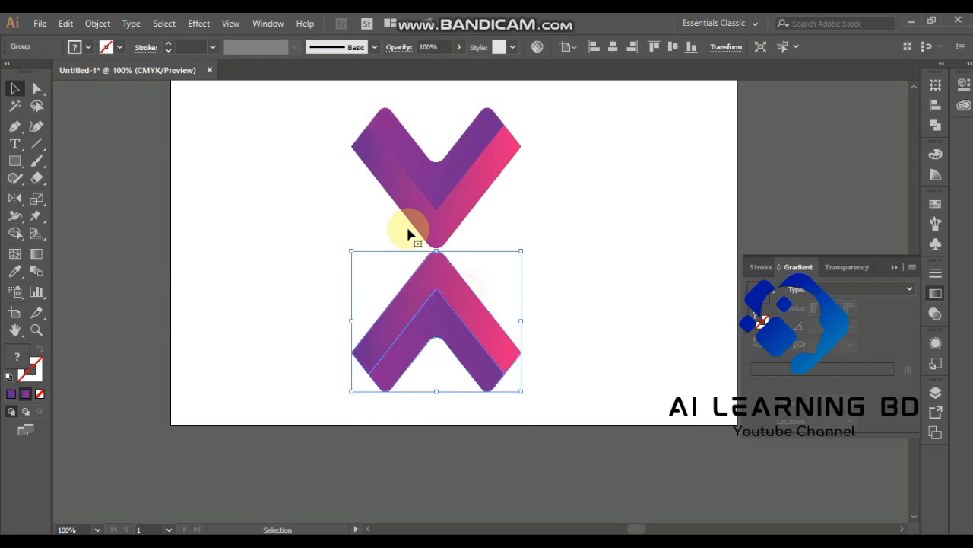
{"action": "left_click", "coordinate": [461, 48]}
{"action": "left_click_drag", "start_coordinate": [444, 69], "coordinate": [432, 70]}
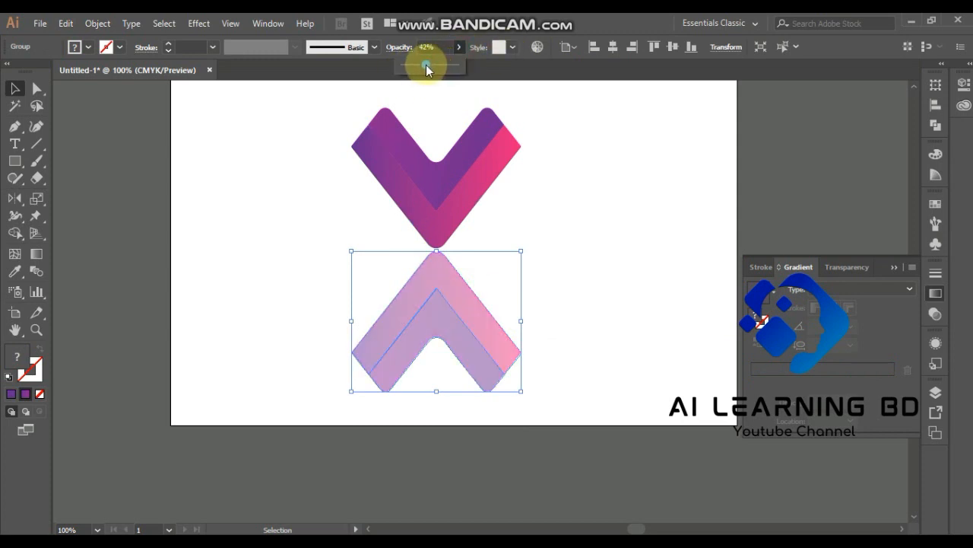
{"action": "left_click", "coordinate": [581, 208]}
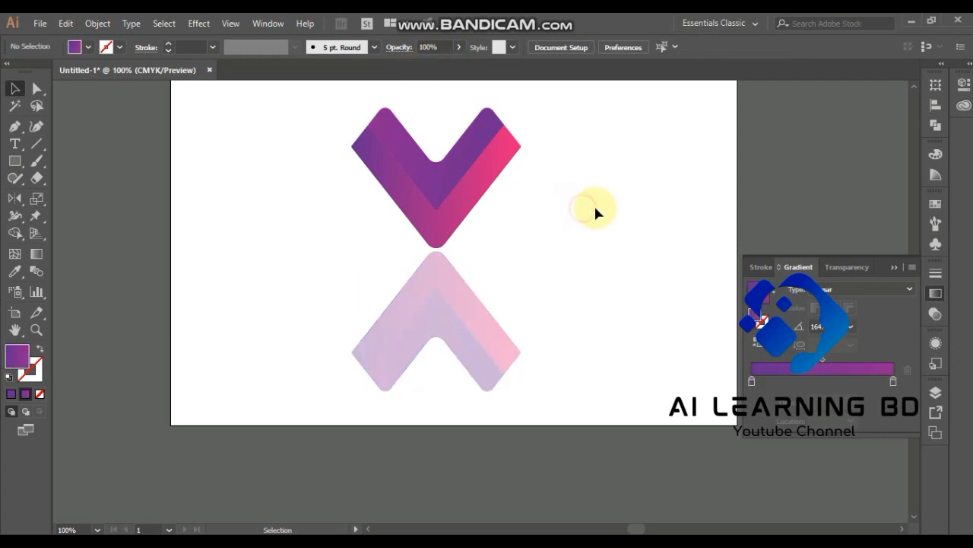
{"action": "left_click", "coordinate": [473, 304]}
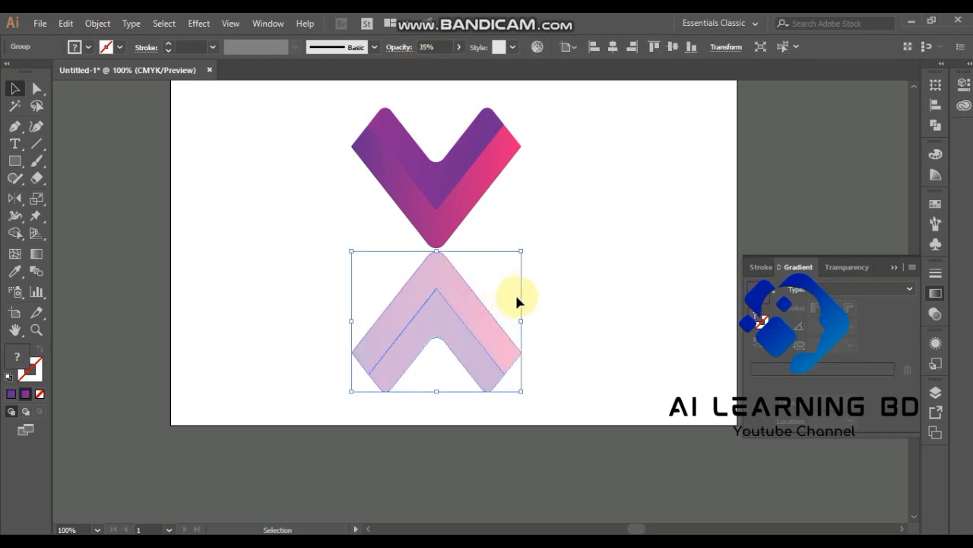
{"action": "left_click", "coordinate": [560, 295]}
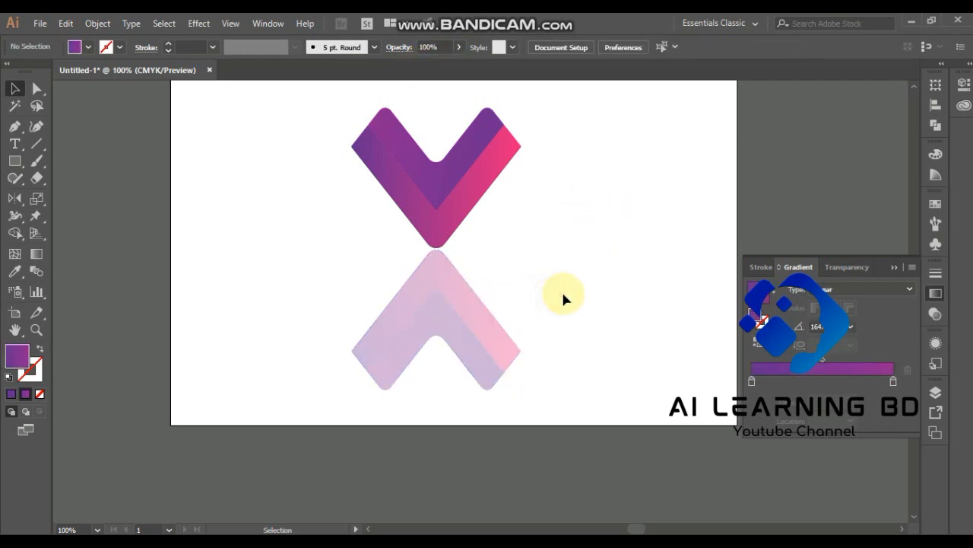
{"action": "left_click", "coordinate": [458, 339]}
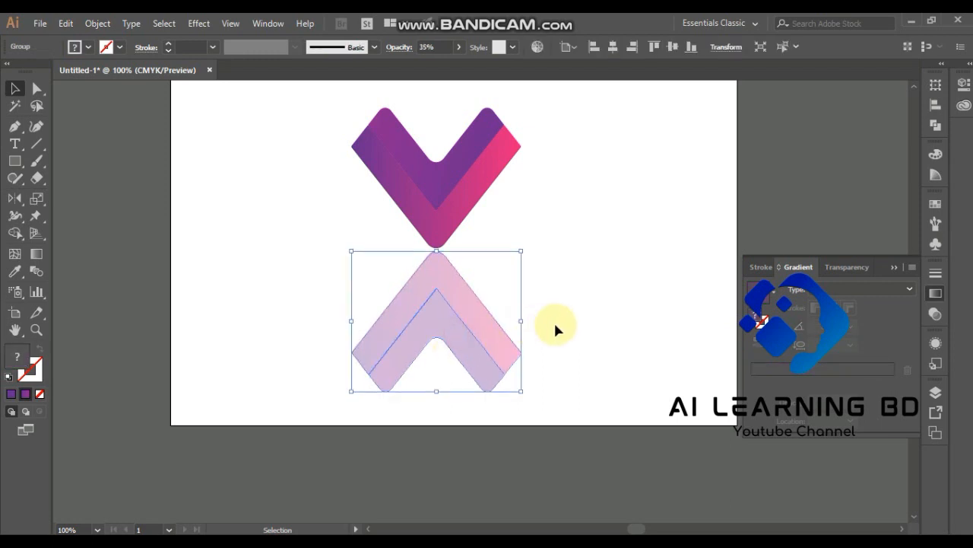
{"action": "left_click", "coordinate": [563, 323]}
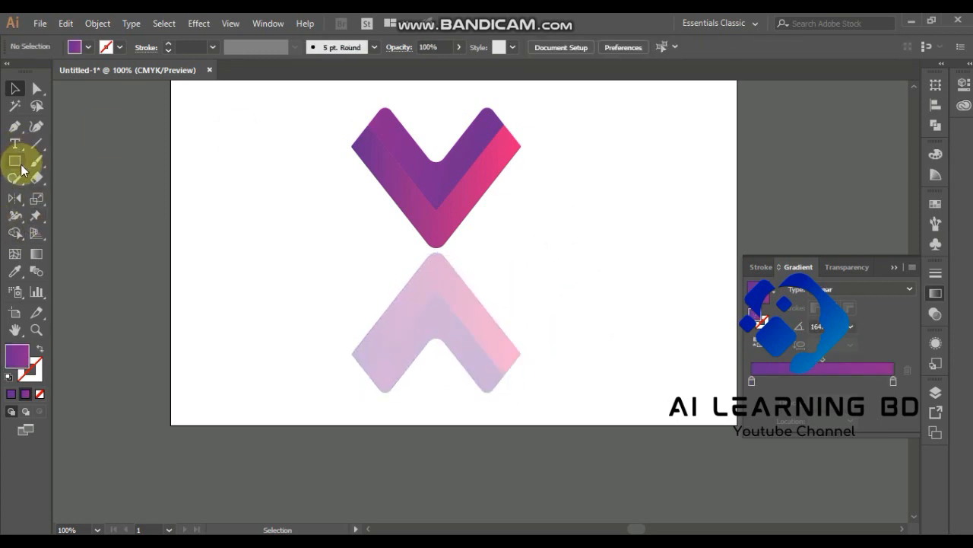
Draw a thin, flat ellipse centred where the mark's bottom tip meets its reflection
{"action": "left_click_drag", "start_coordinate": [14, 160], "coordinate": [79, 196]}
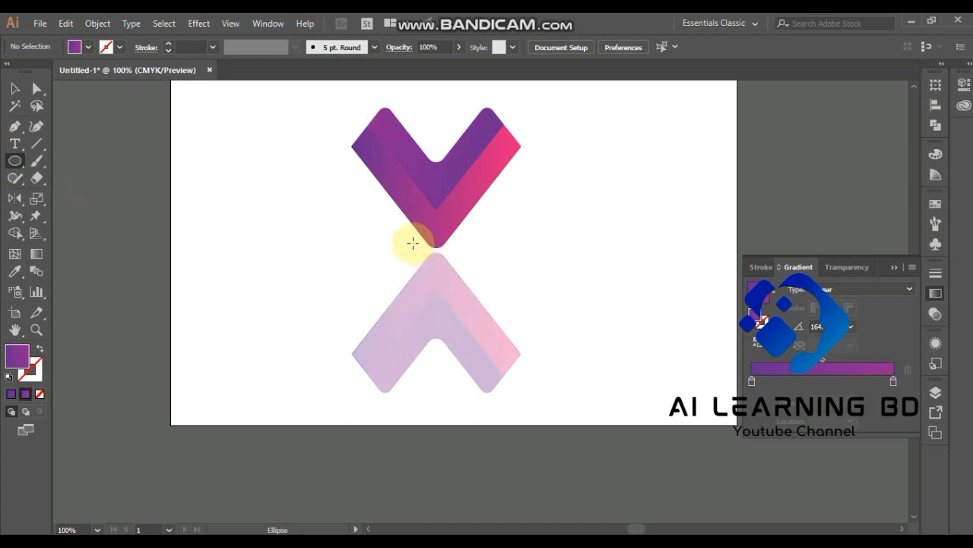
{"action": "left_click_drag", "start_coordinate": [412, 243], "coordinate": [447, 251]}
{"action": "left_click", "coordinate": [14, 88]}
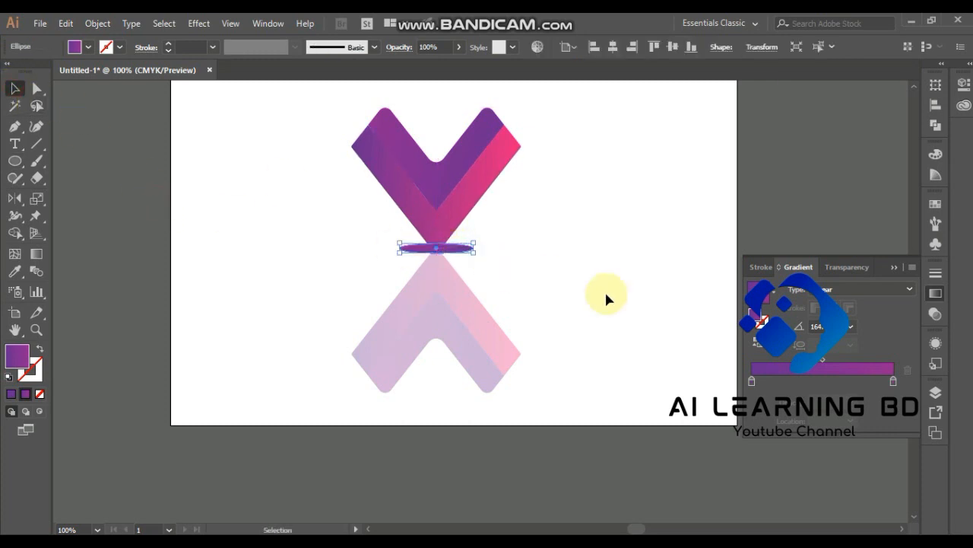
Give the ellipse a radial gradient and set its first colour stop to light grey, C=0 M=0 Y=0 K=20
{"action": "left_click", "coordinate": [863, 289]}
{"action": "left_click", "coordinate": [837, 308]}
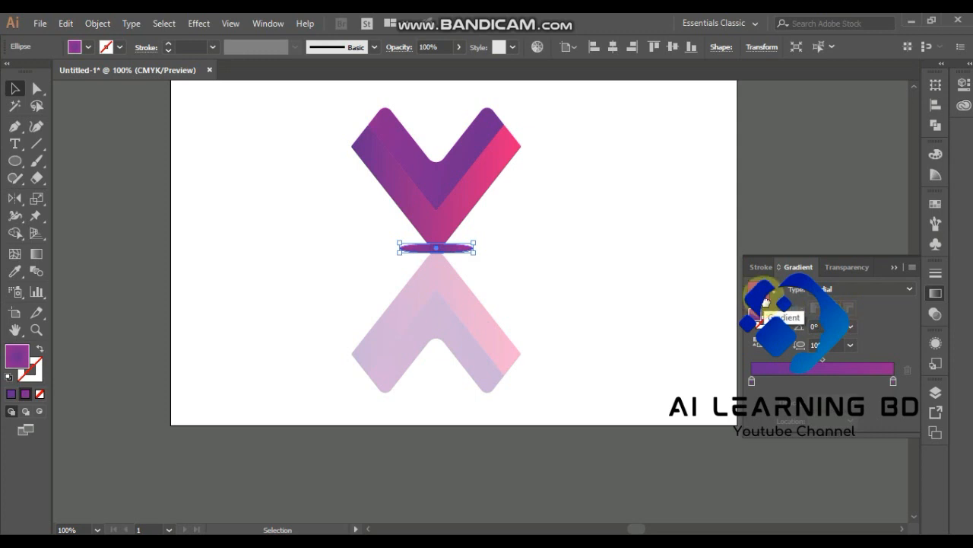
{"action": "double_click", "coordinate": [753, 379]}
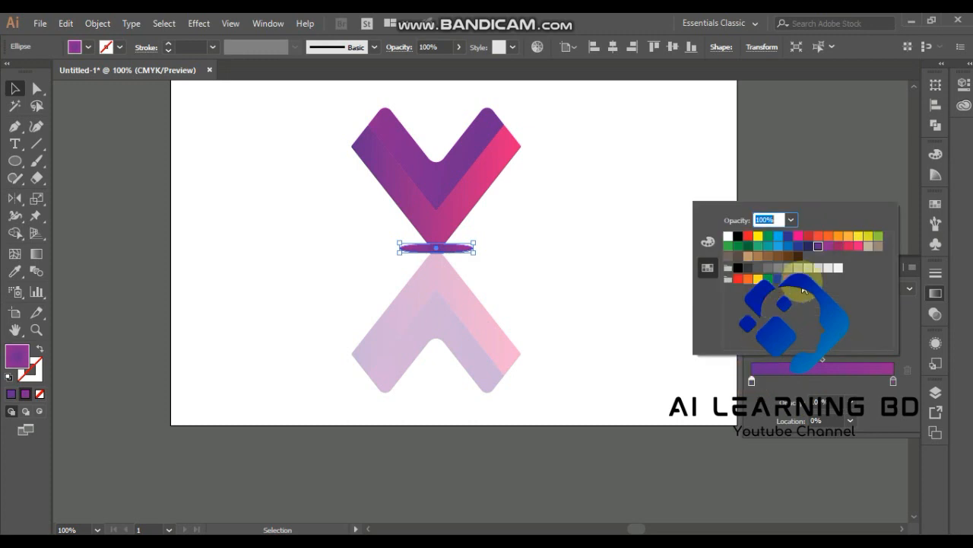
{"action": "left_click", "coordinate": [818, 267]}
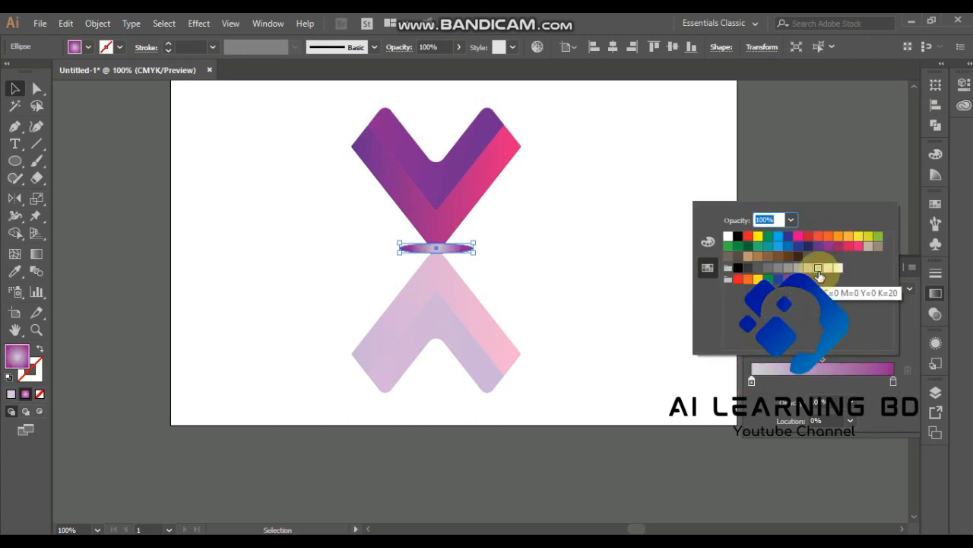
Lighten the first colour stop of the ellipse's radial gradient to the palest grey swatch in the grey group
{"action": "left_click", "coordinate": [829, 269]}
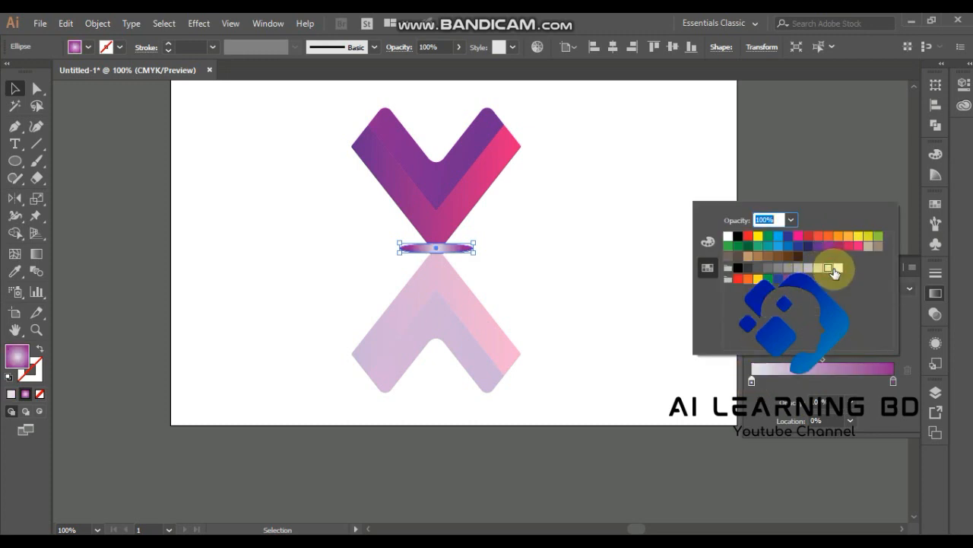
{"action": "left_click", "coordinate": [838, 268]}
{"action": "left_click", "coordinate": [628, 387]}
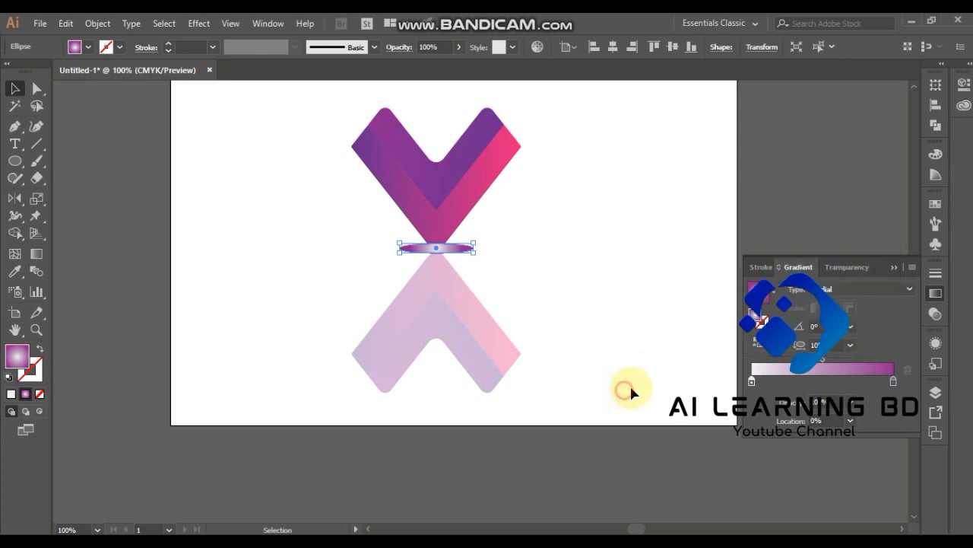
{"action": "left_click", "coordinate": [636, 351]}
Flatten the ellipse to a thinner sliver of the same width and place it in the gap between the mark's tip and its reflection
{"action": "left_click", "coordinate": [441, 249]}
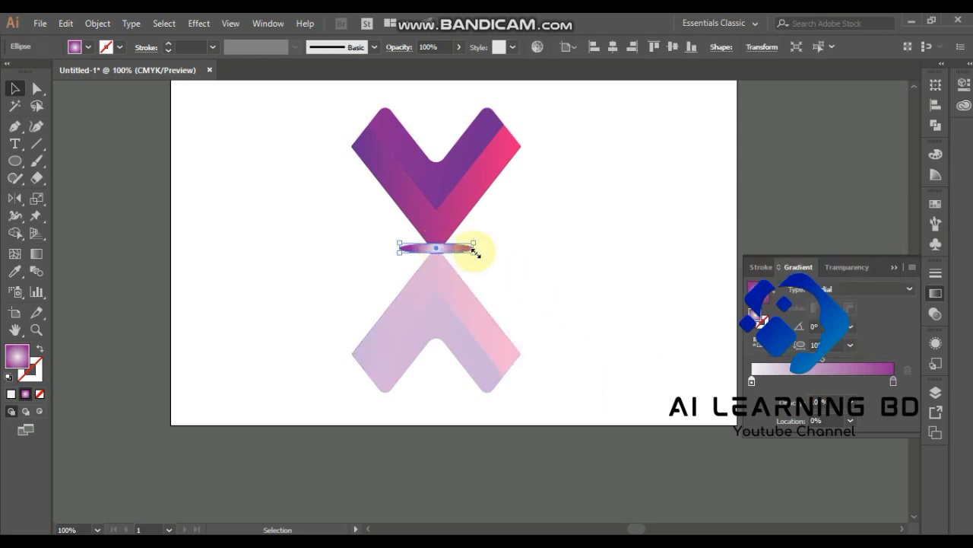
{"action": "left_click_drag", "start_coordinate": [473, 254], "coordinate": [455, 256]}
{"action": "left_click", "coordinate": [507, 267]}
{"action": "left_click", "coordinate": [451, 251]}
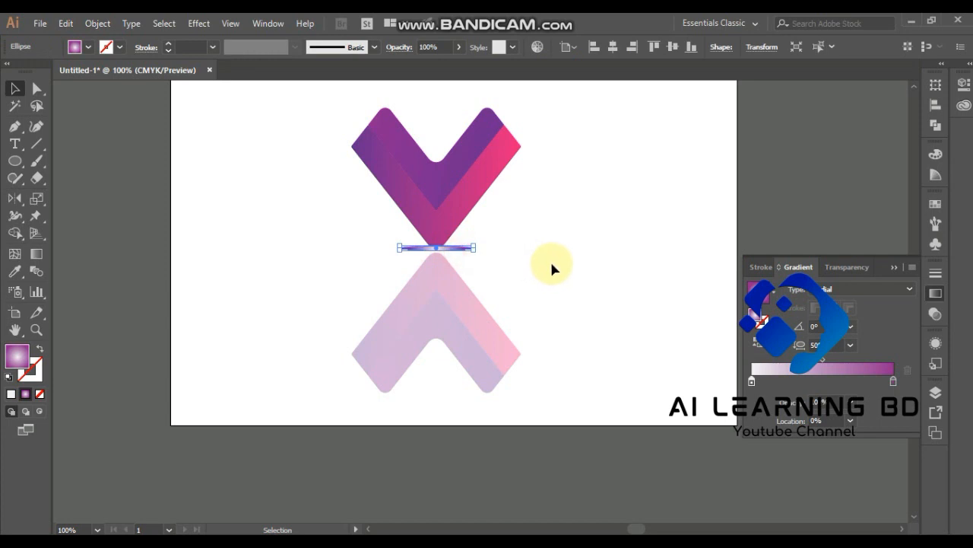
{"action": "left_click", "coordinate": [556, 256]}
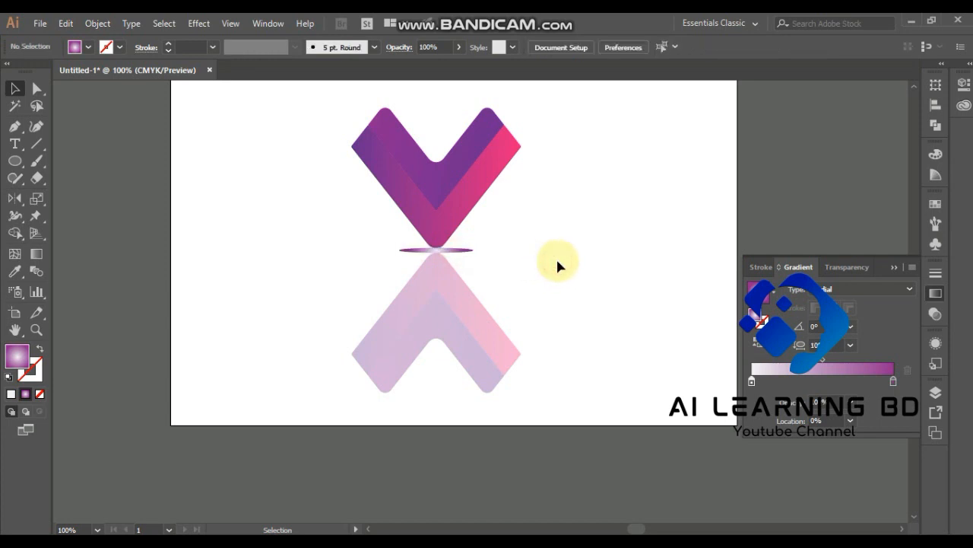
Lower the opacity of the flattened shadow ellipse to 42% and deselect it
{"action": "left_click", "coordinate": [464, 251]}
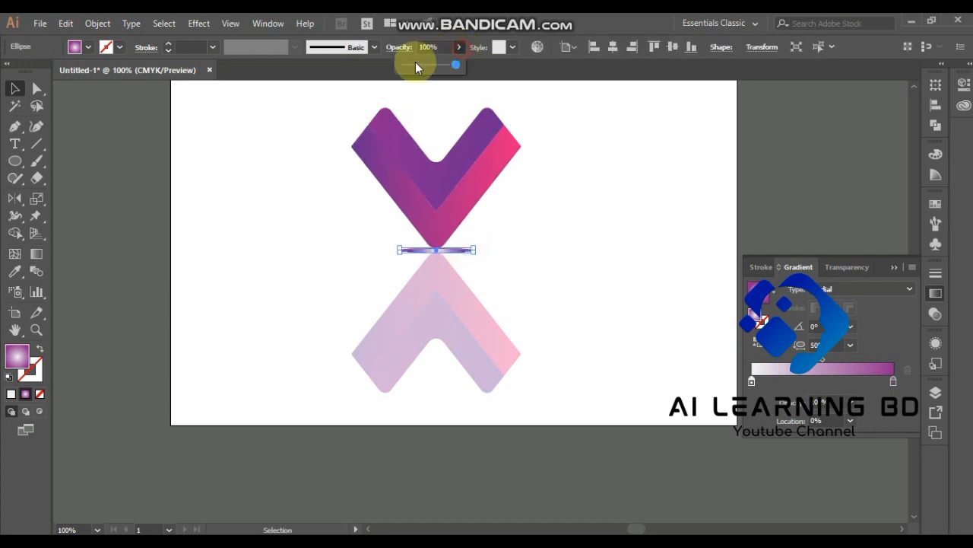
{"action": "left_click", "coordinate": [424, 65]}
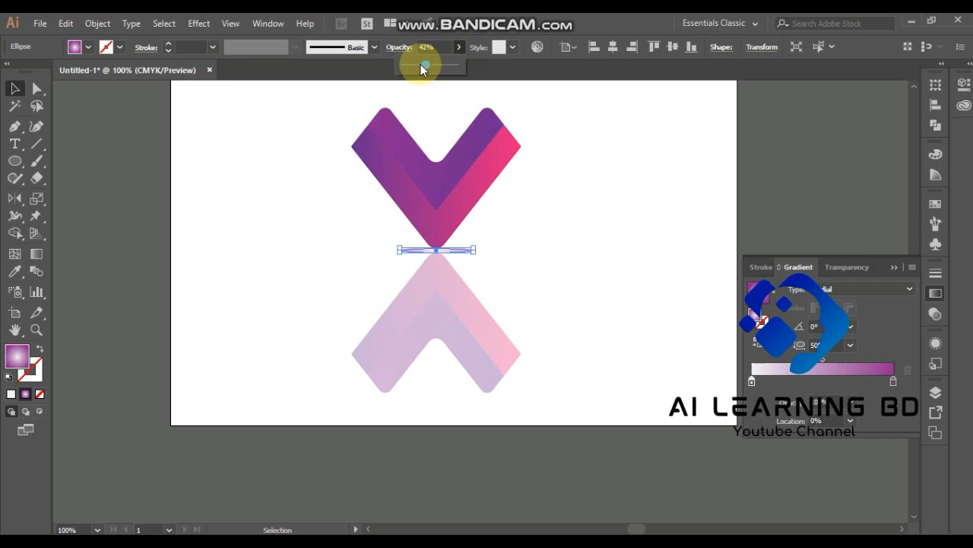
{"action": "left_click", "coordinate": [598, 233]}
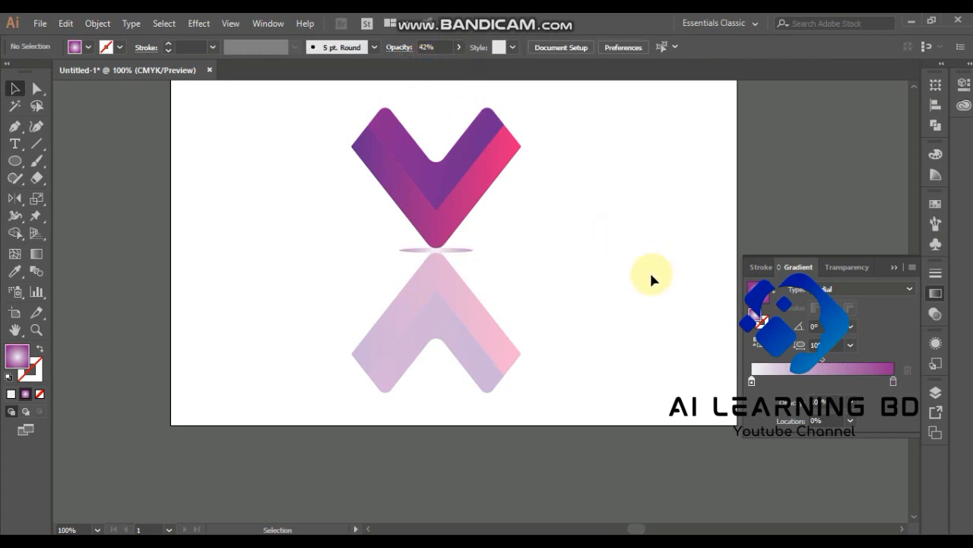